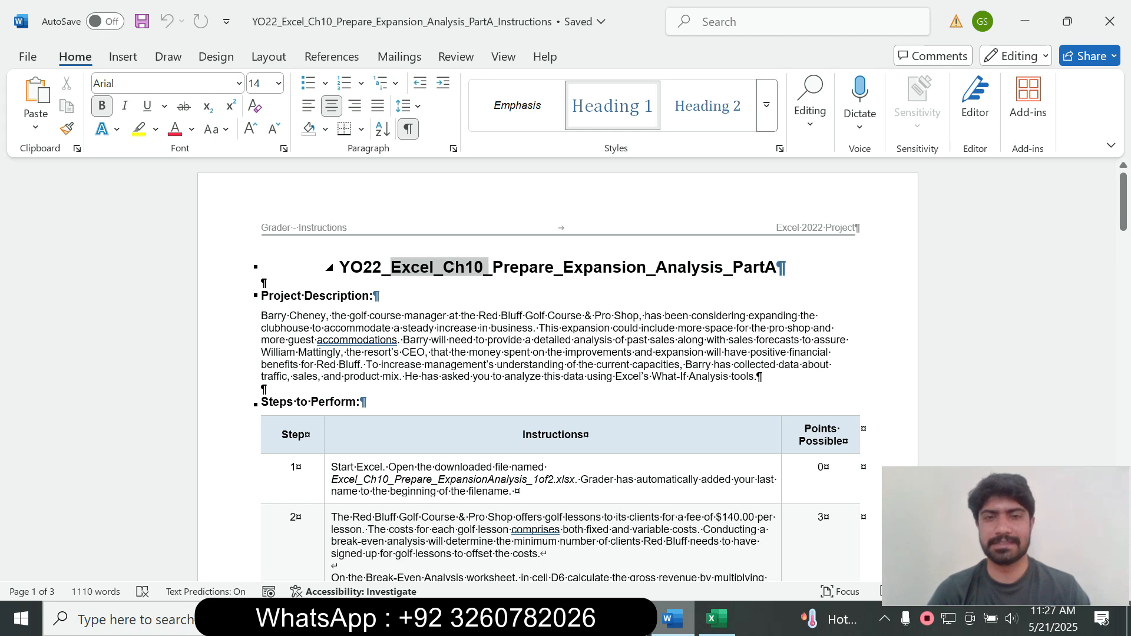
- Highlight the step 1 instruction in the Word instructions table in yellow
click(551, 284)
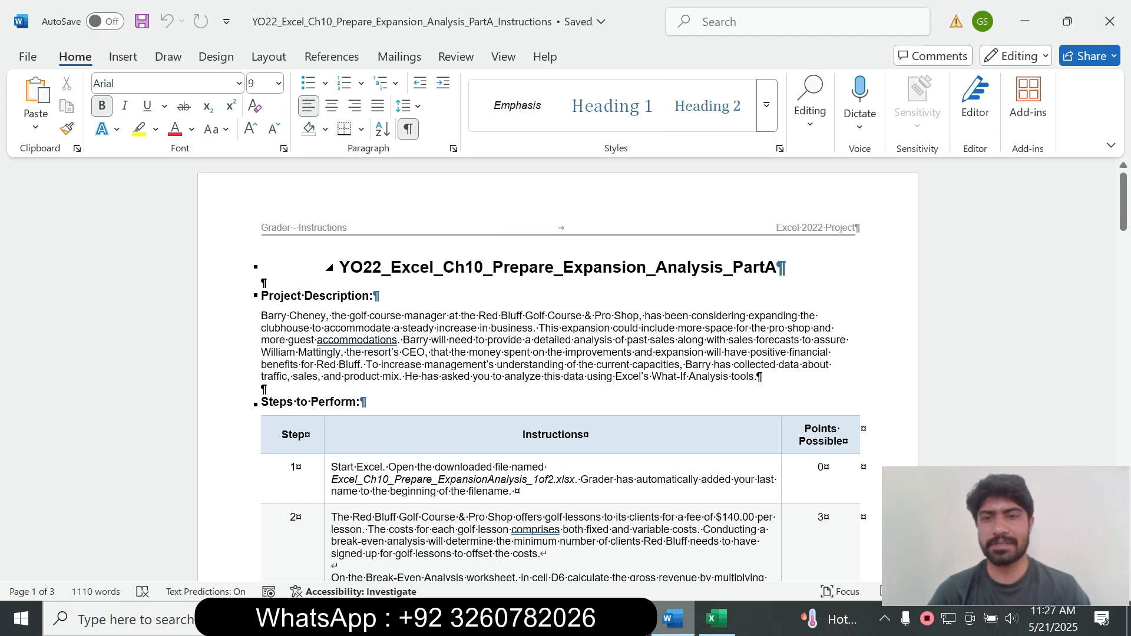
drag(1124, 203, 1124, 226)
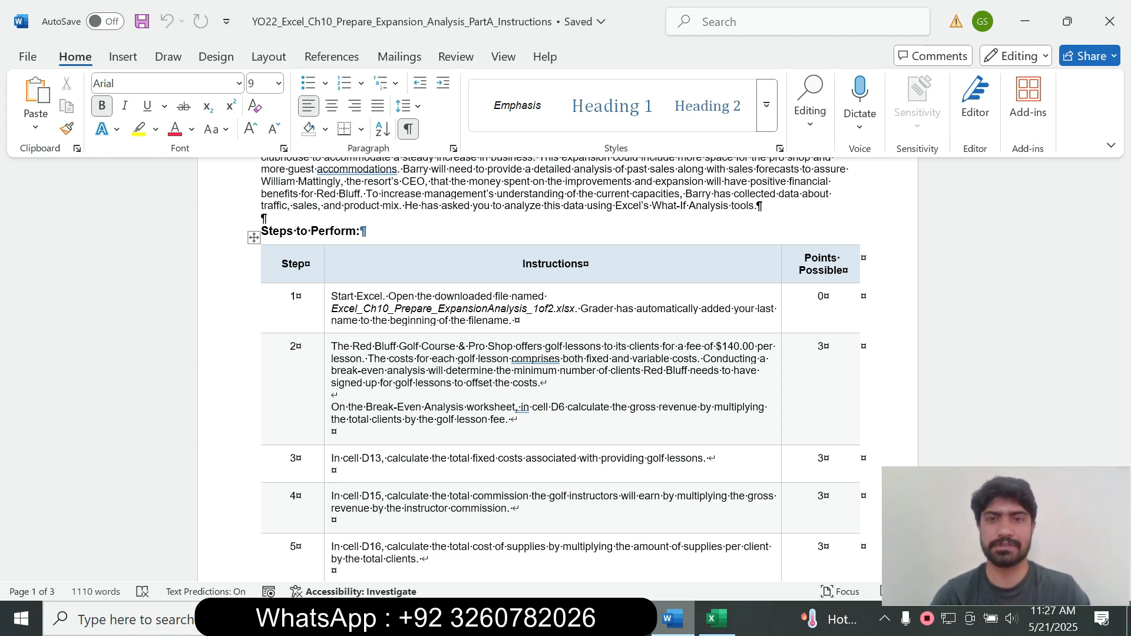
click(864, 243)
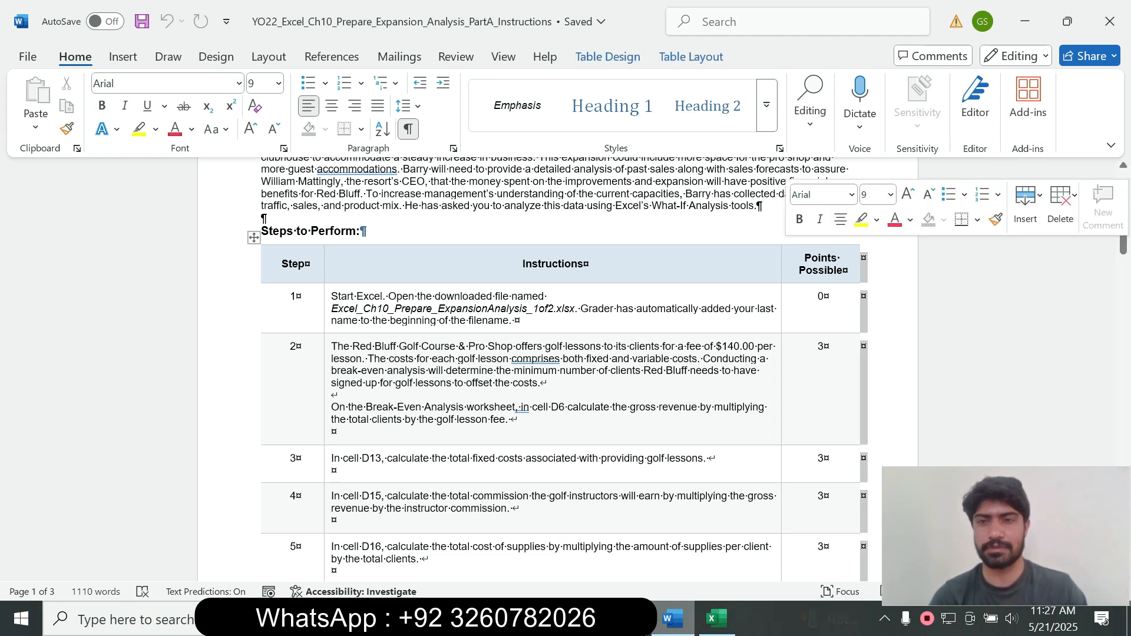
click(864, 258)
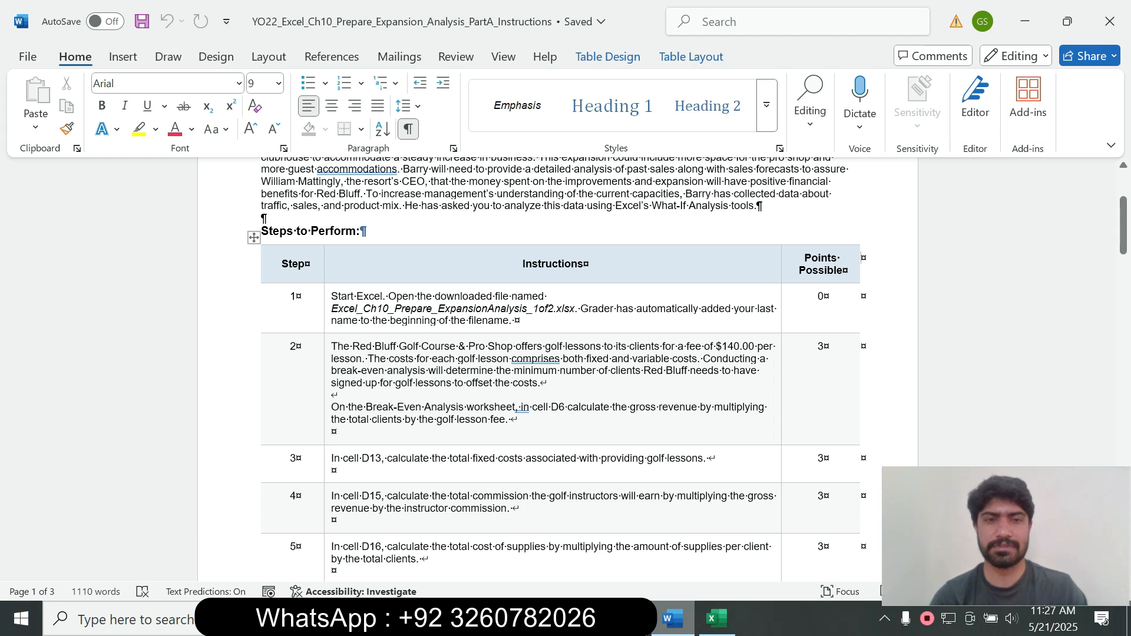
click(327, 313)
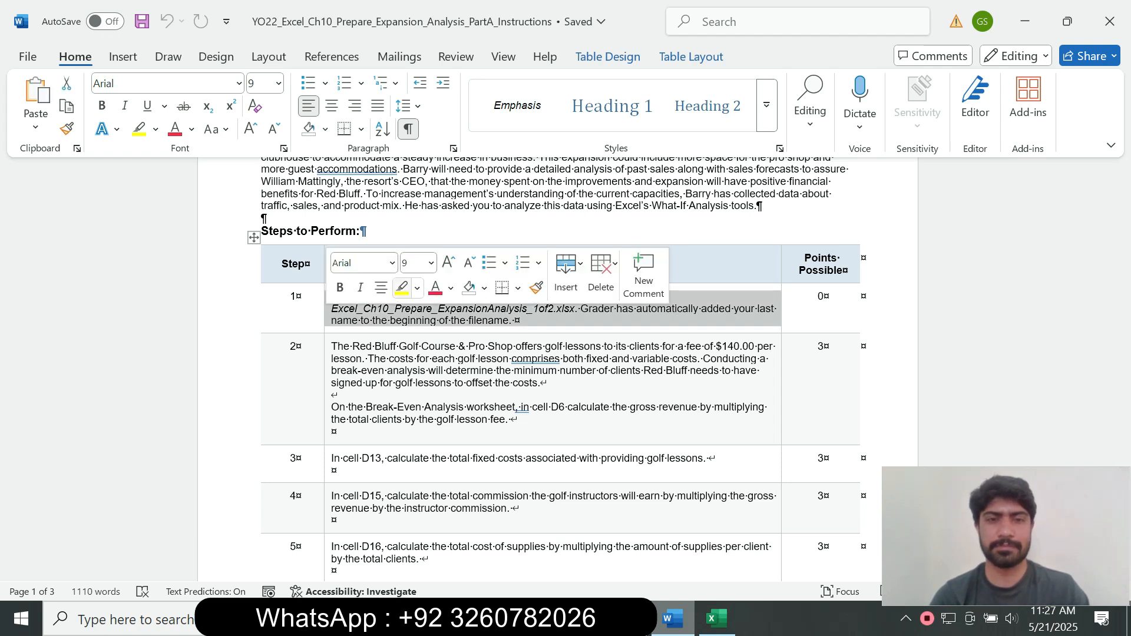
click(402, 288)
drag(332, 296, 471, 401)
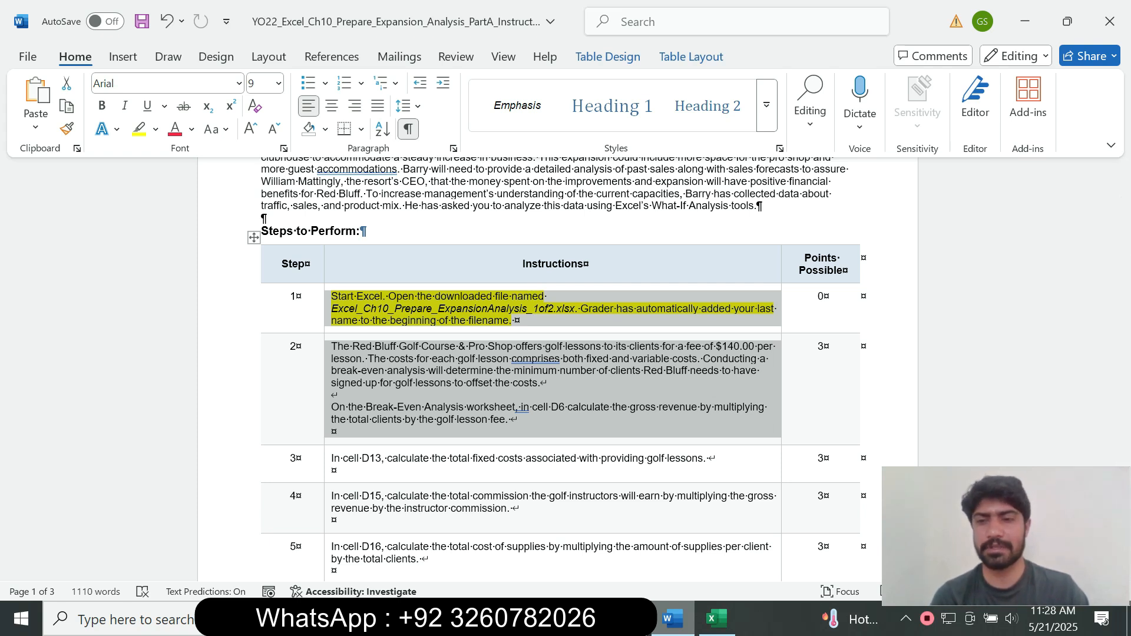
click(424, 308)
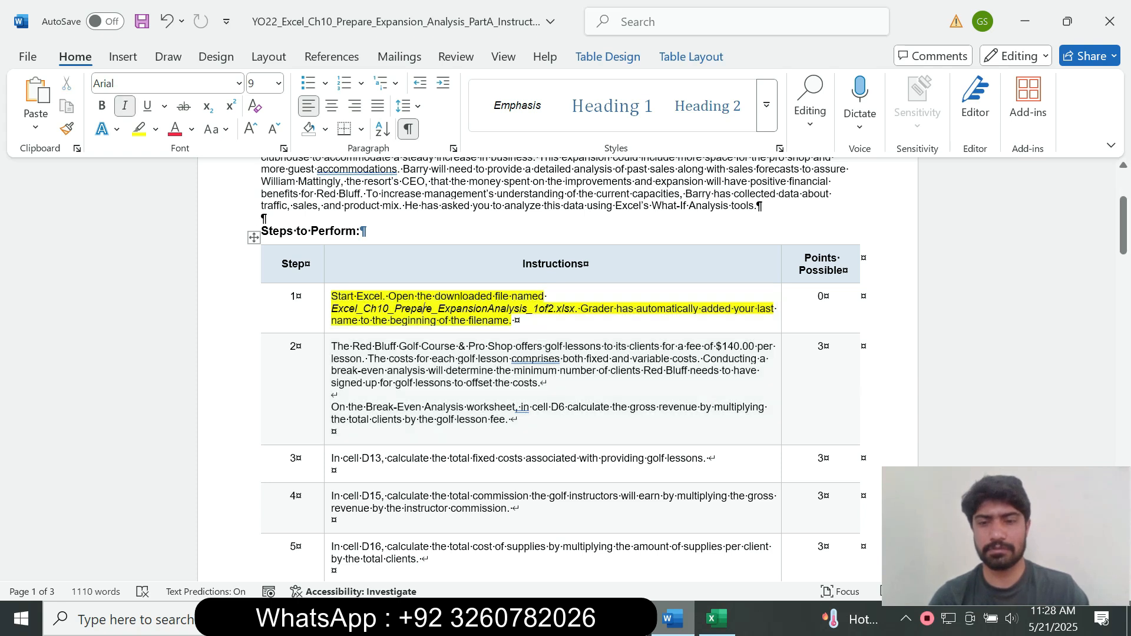
- Switch to Excel to check the opened expansion analysis workbook, and return to the Word instructions
click(717, 619)
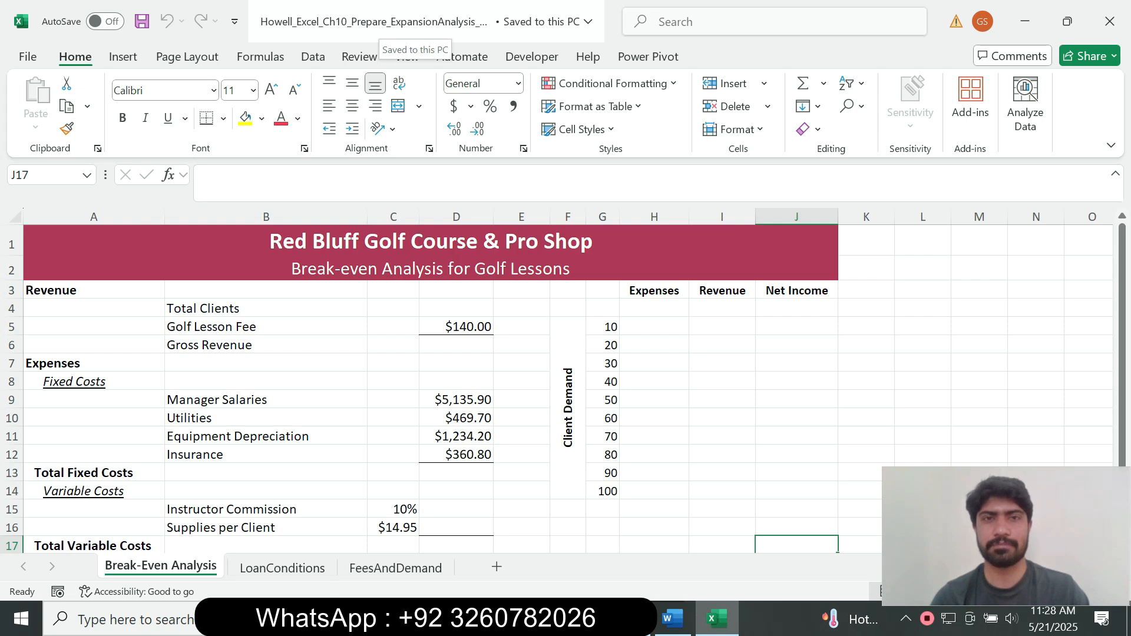
click(673, 619)
click(673, 618)
click(673, 619)
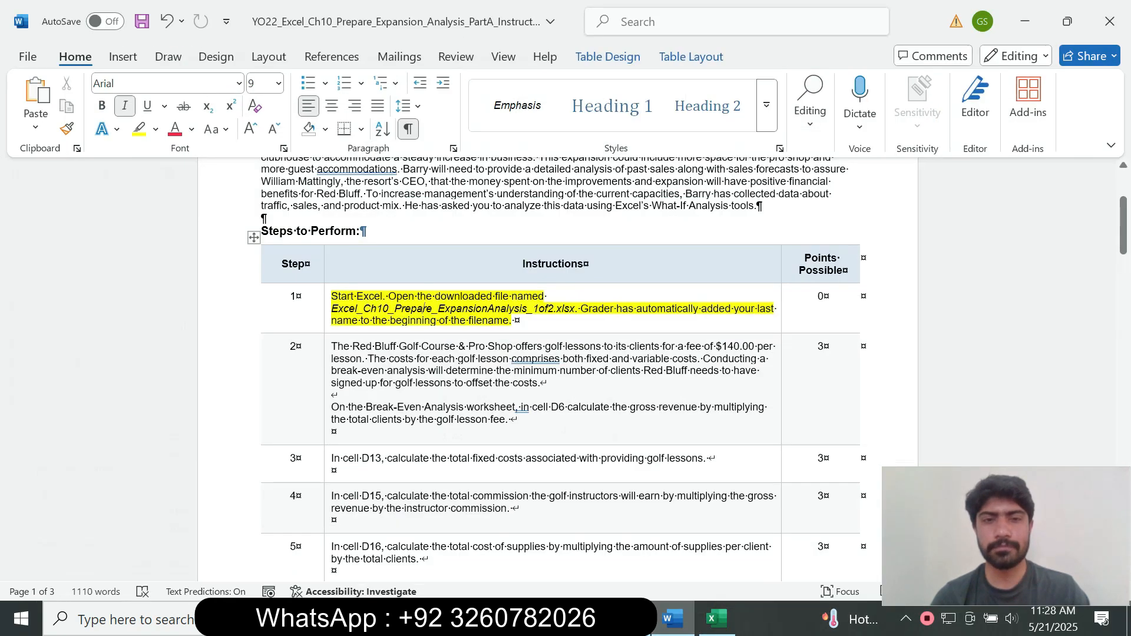
- Remove the highlighting from the step 1 instruction
click(328, 317)
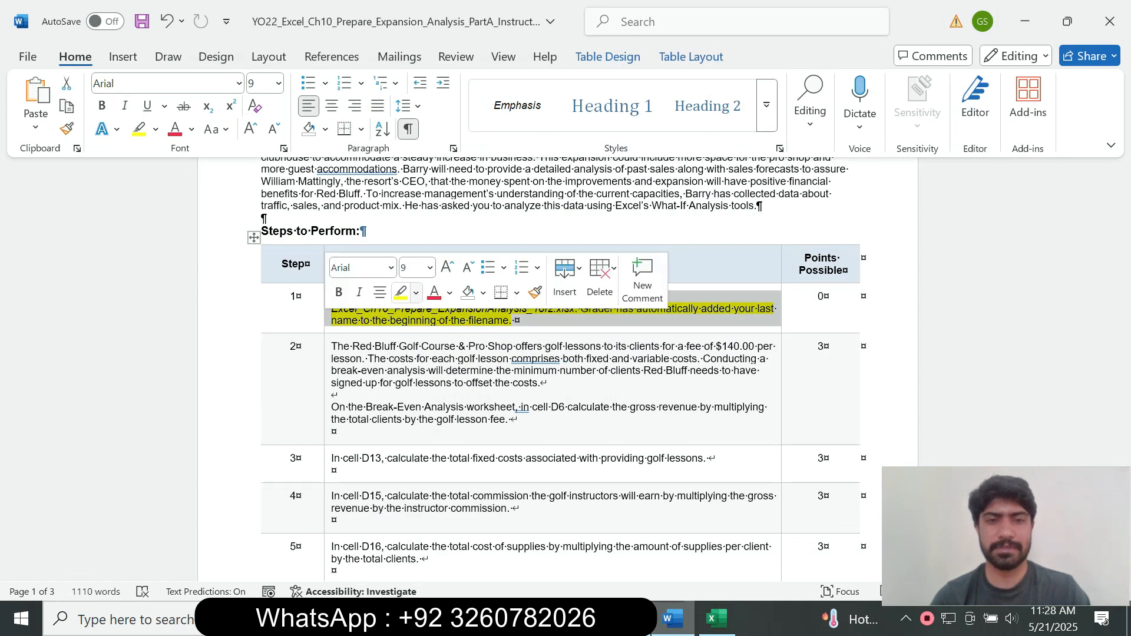
click(417, 293)
click(445, 436)
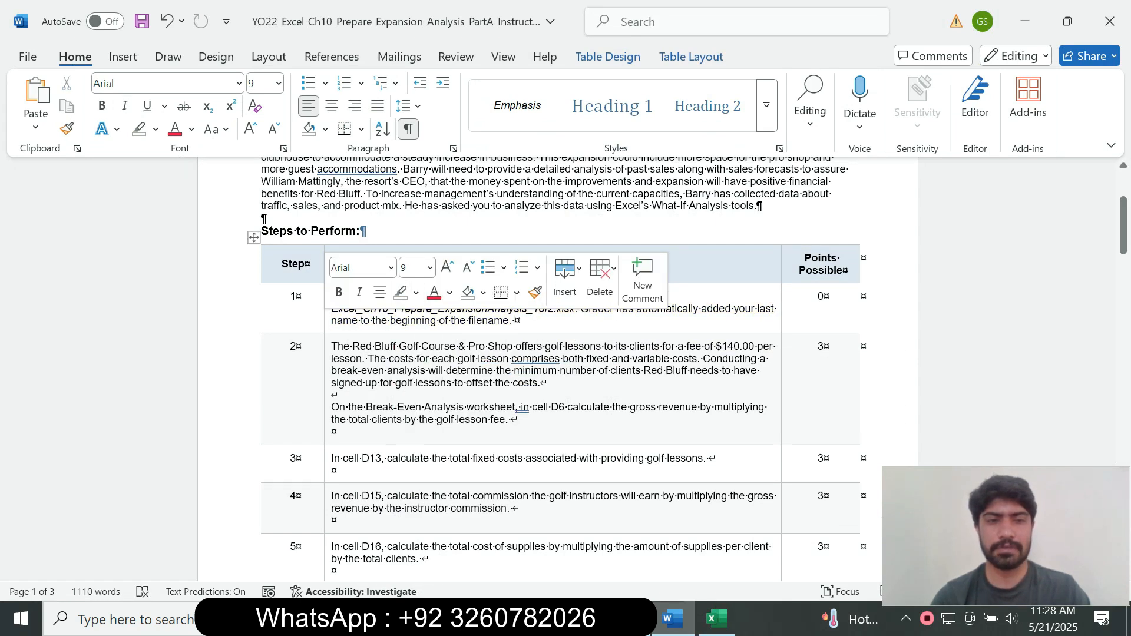
- Set the step 2 instruction text to 14 pt and highlight it in turquoise
click(327, 365)
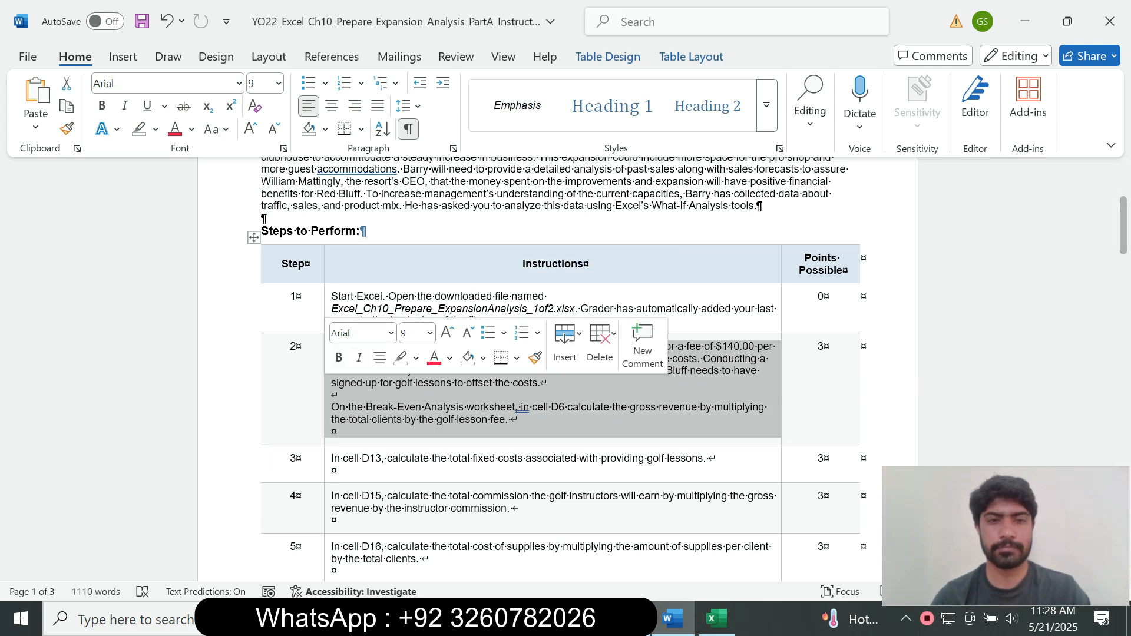
click(430, 334)
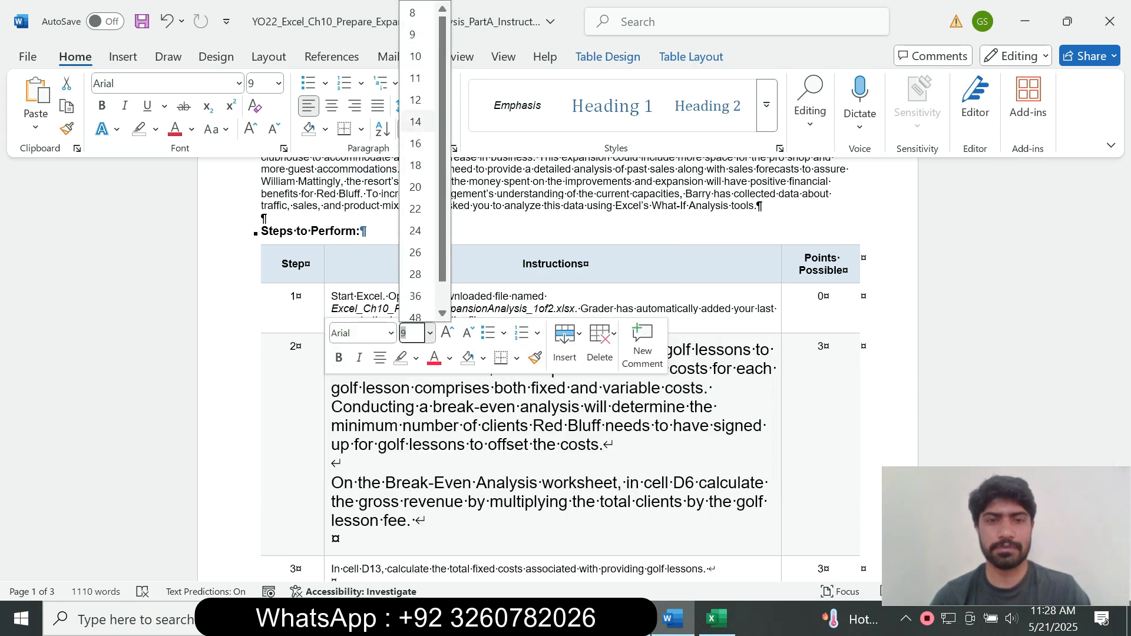
click(416, 121)
click(155, 129)
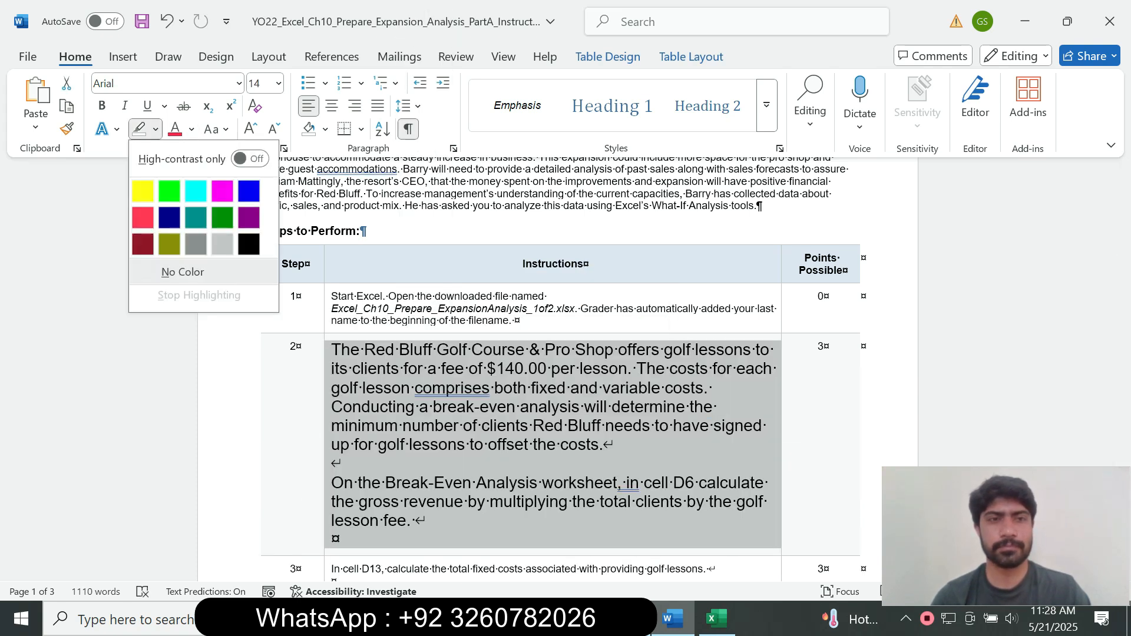
click(197, 190)
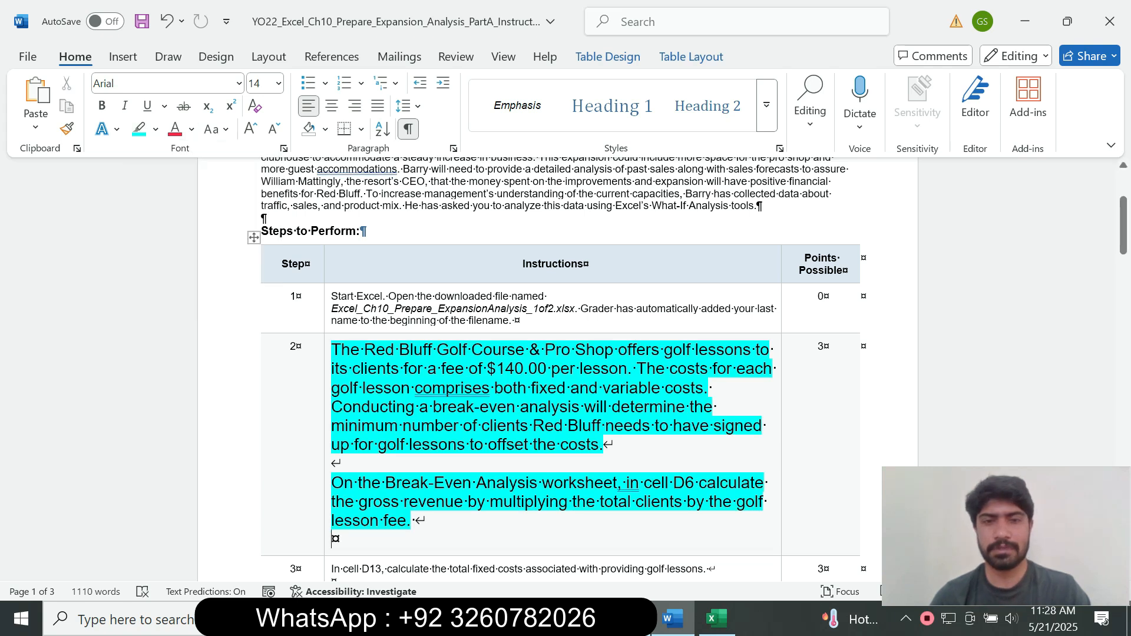
- Read the step 2 instruction for its worksheet, target cell and calculation, checking the worksheet in the Excel workbook
drag(1123, 225, 1123, 237)
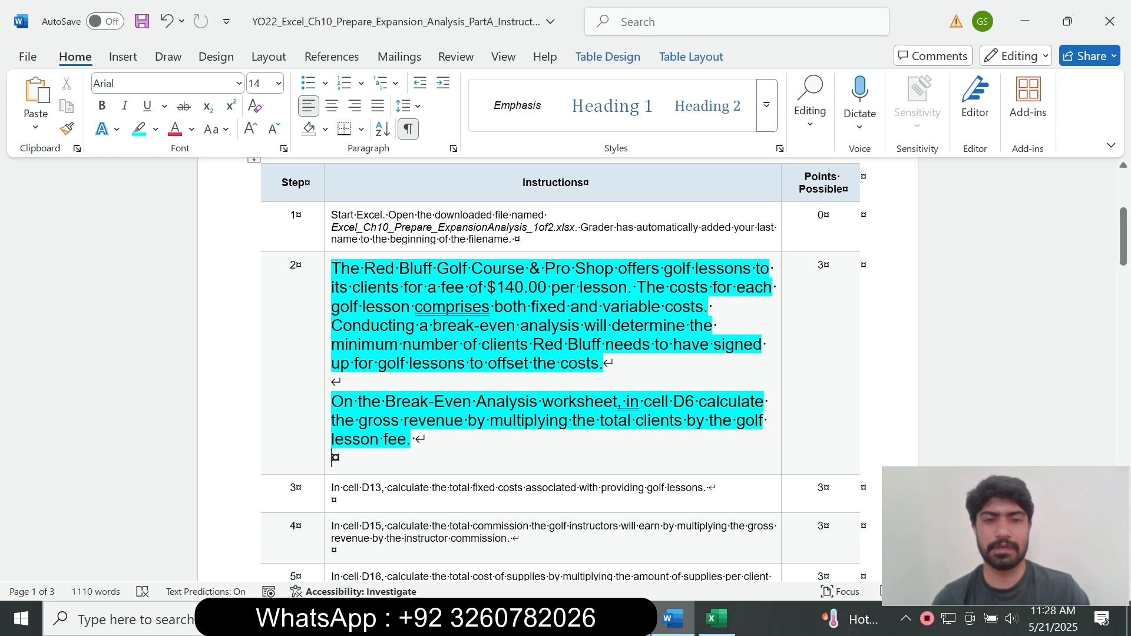
drag(357, 401, 617, 403)
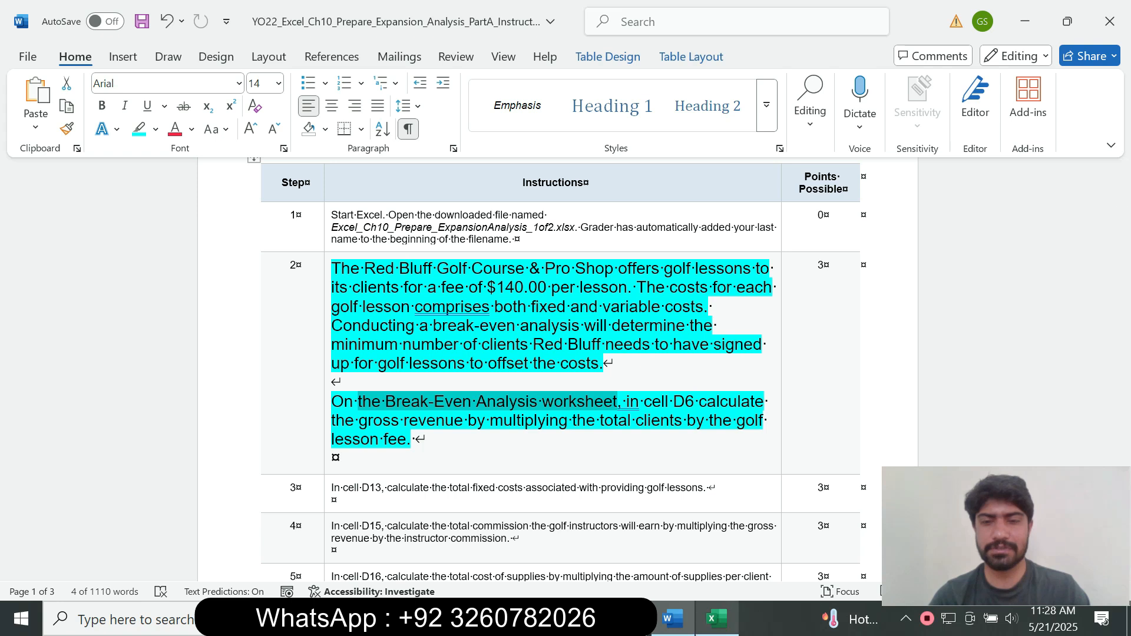
click(716, 619)
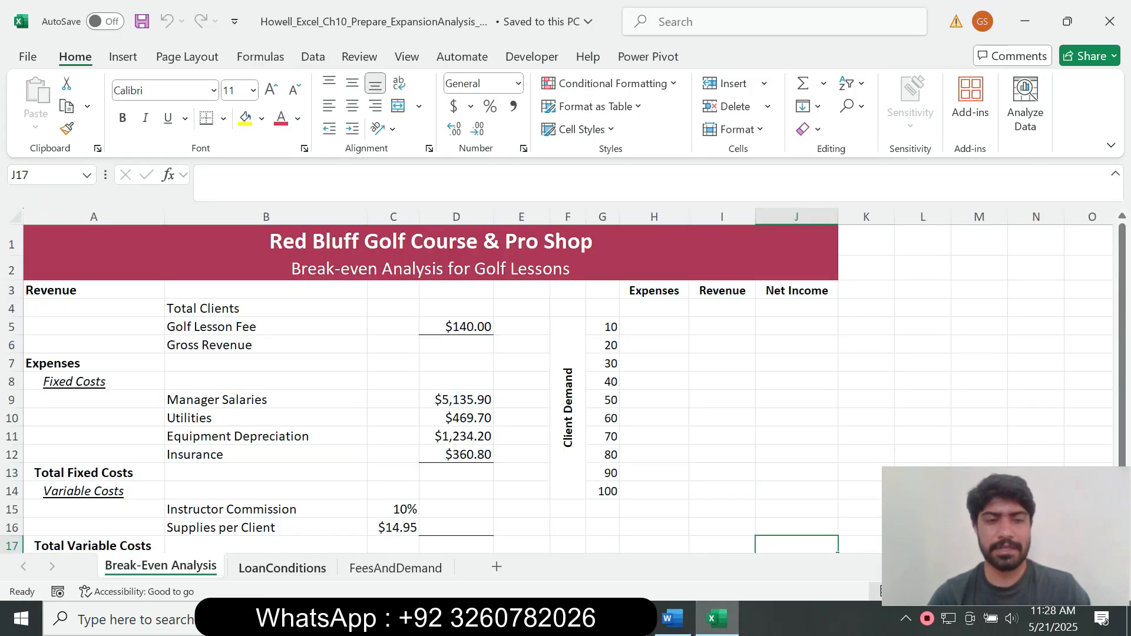
click(672, 619)
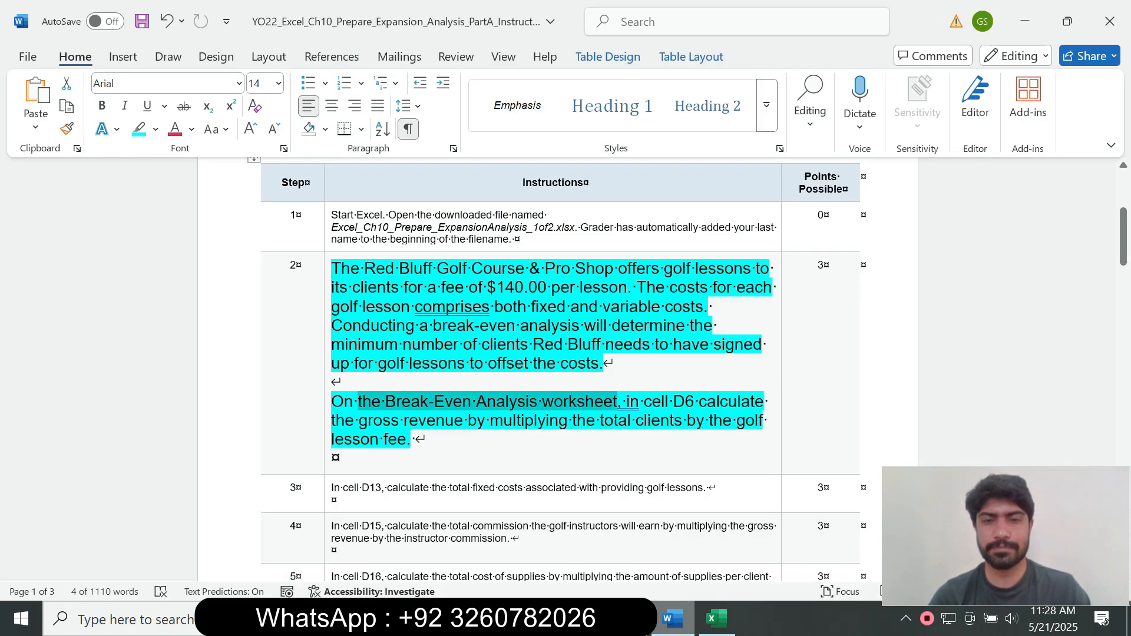
drag(626, 402, 704, 440)
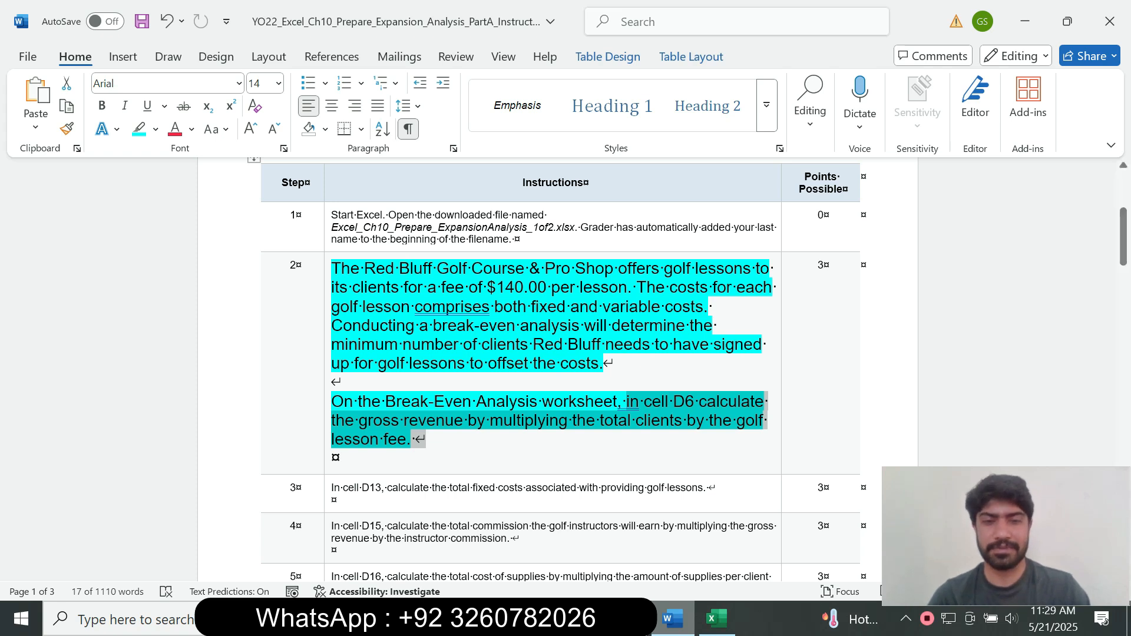
click(334, 458)
drag(619, 402, 695, 402)
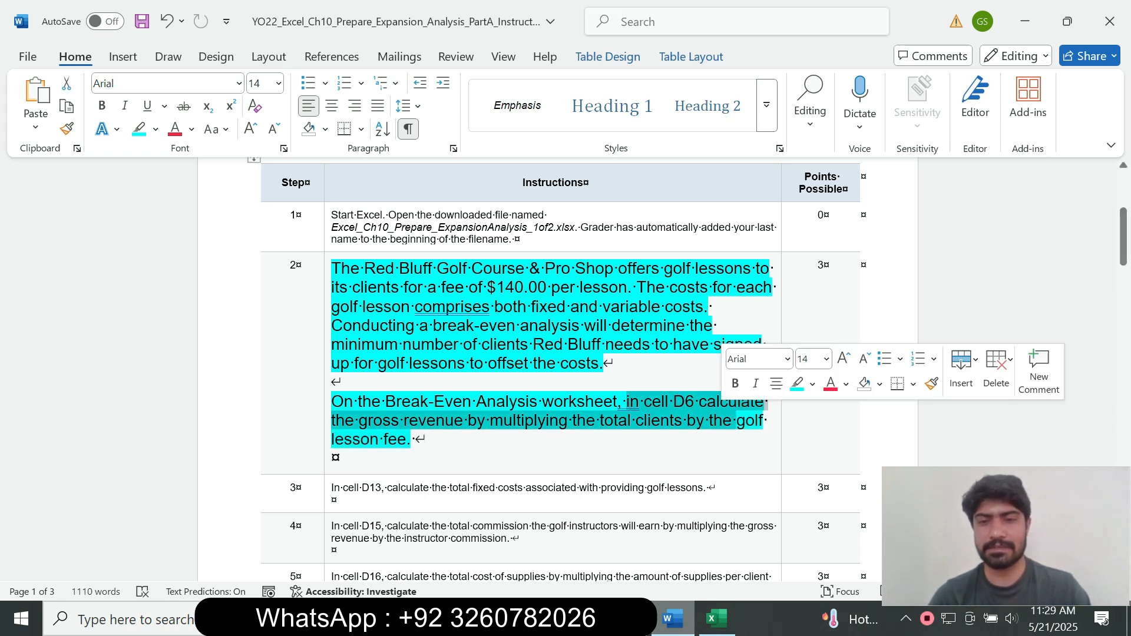
- Switch to Excel and calculate the gross revenue in cell D6 of the Break-Even Analysis worksheet with =D4*D5
click(717, 618)
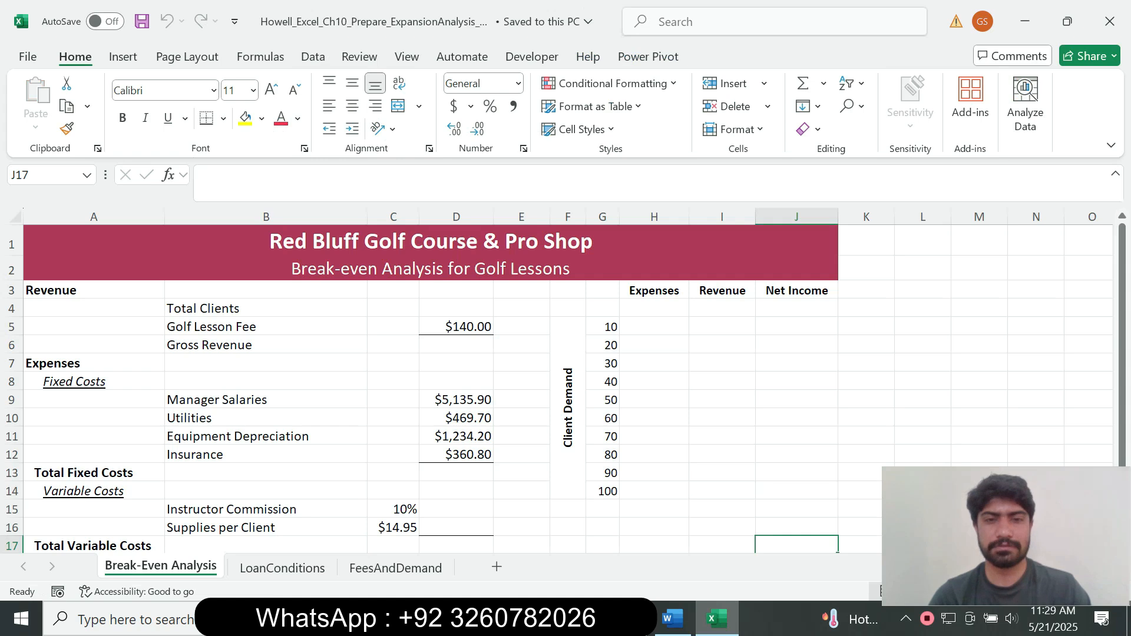
click(456, 345)
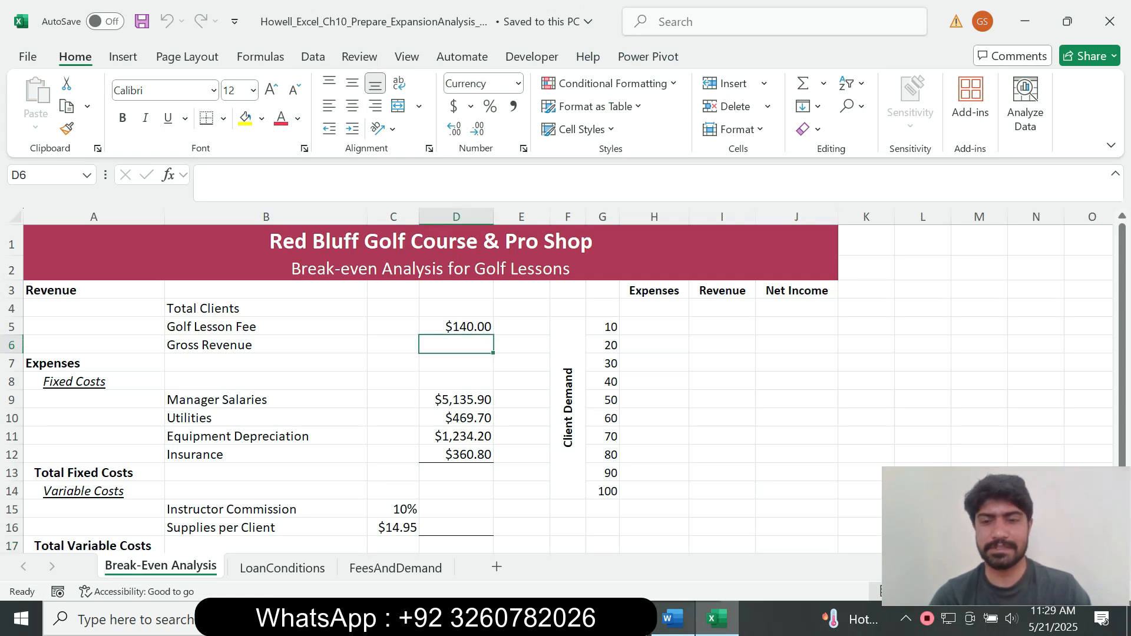
click(673, 618)
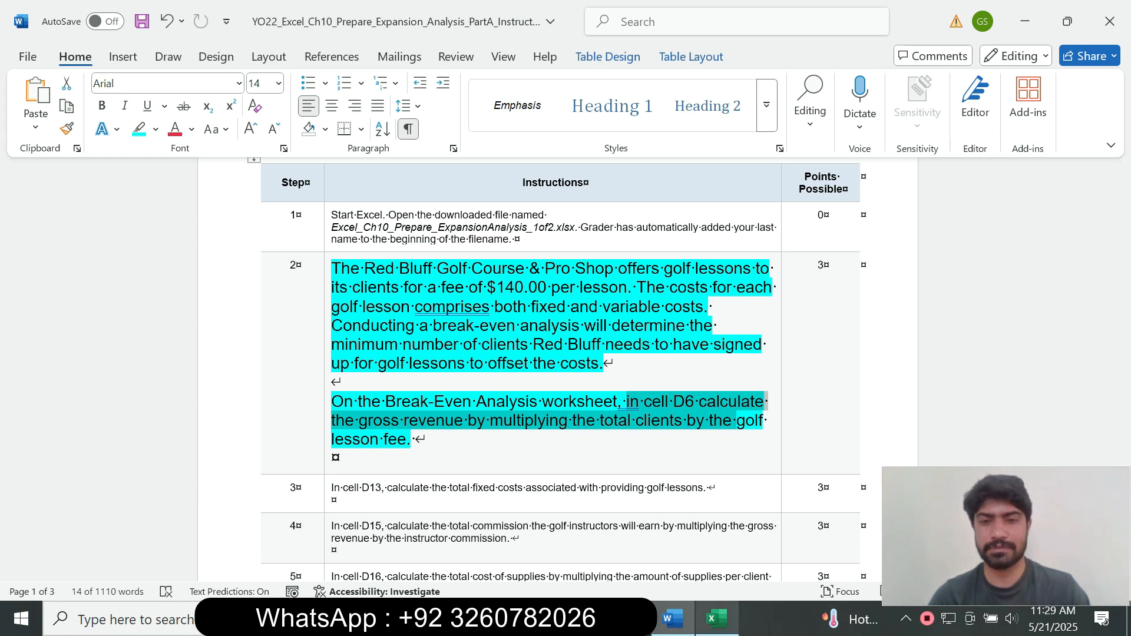
click(717, 619)
text(=)
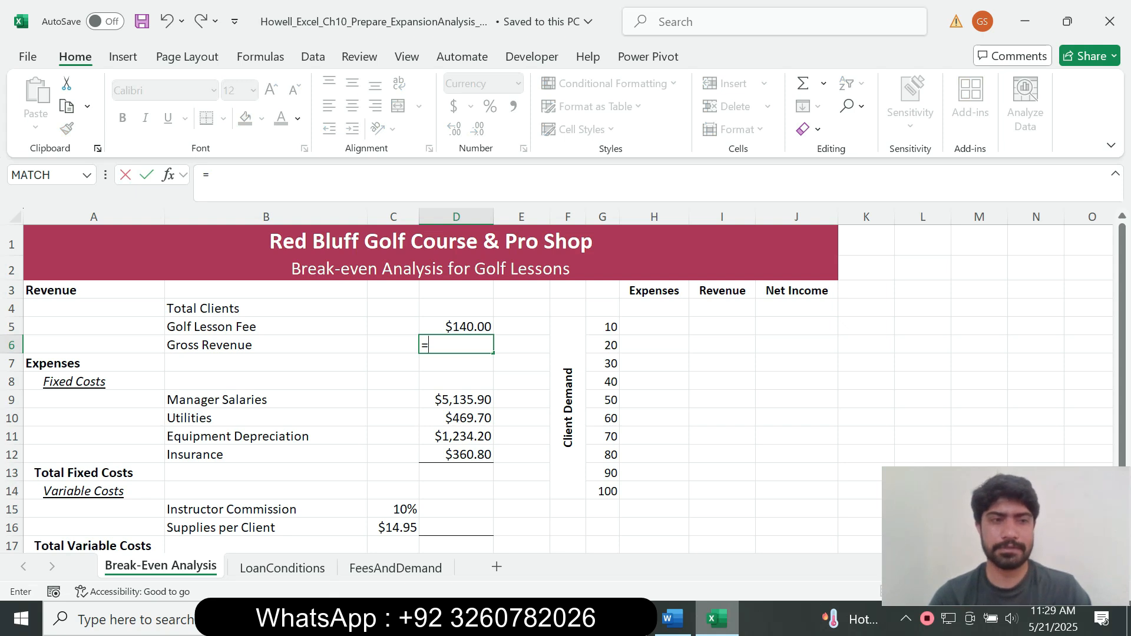
key(Up)
key(Up)
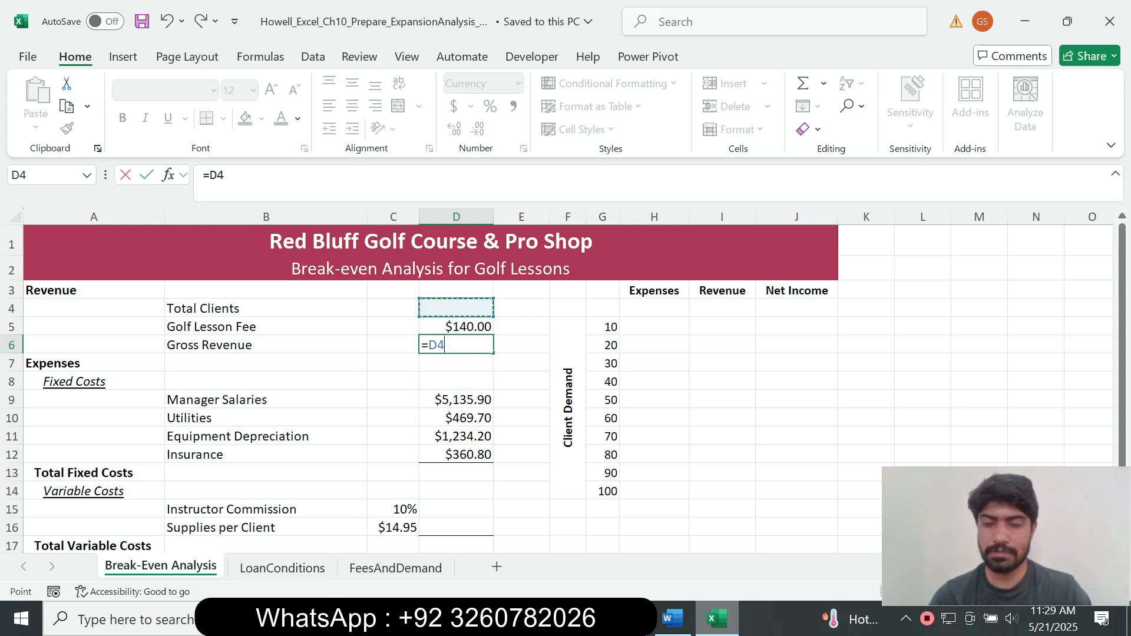
text(*)
key(Up)
key(Return)
- Switch to Word, return the step 2 instruction text to 9 pt and remove its highlighting
key(alt+Tab)
drag(418, 441, 333, 268)
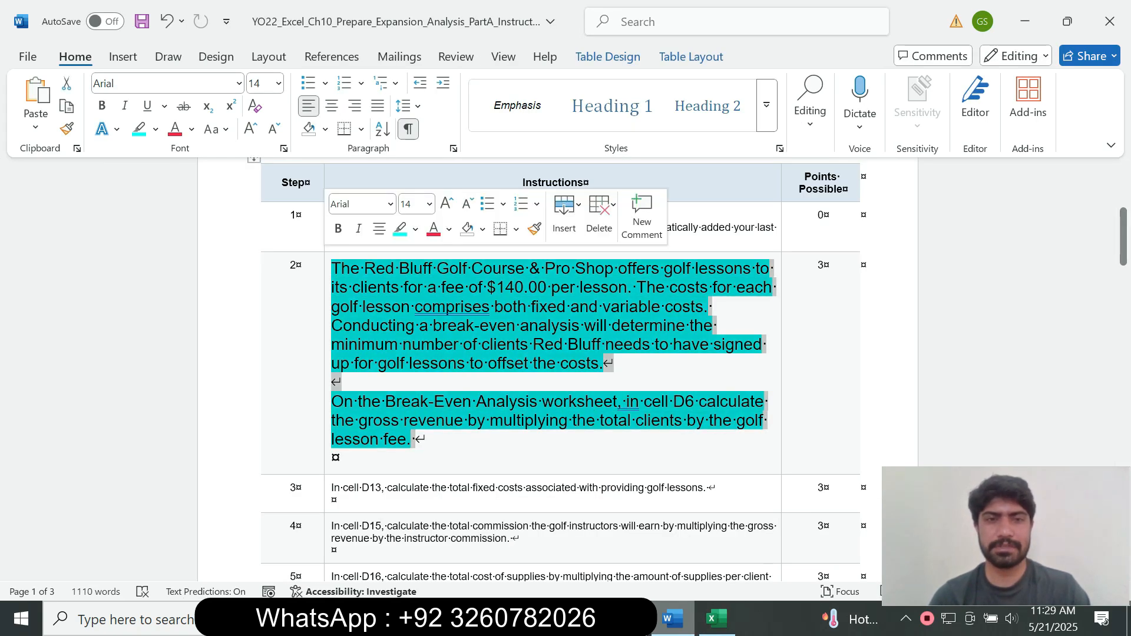
click(430, 204)
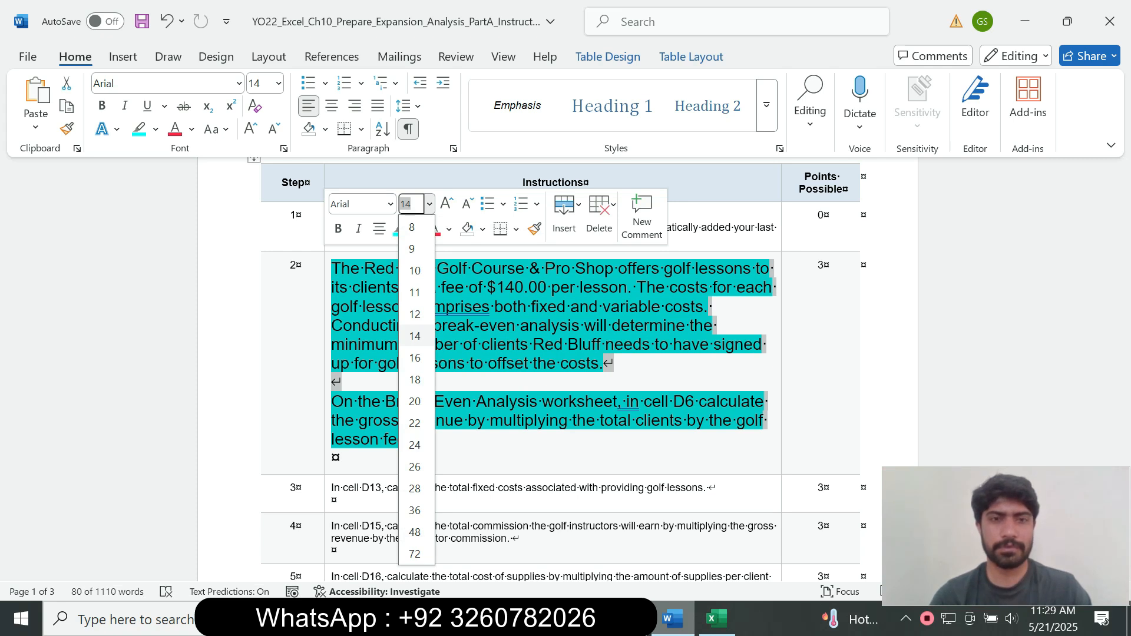
click(412, 249)
click(416, 228)
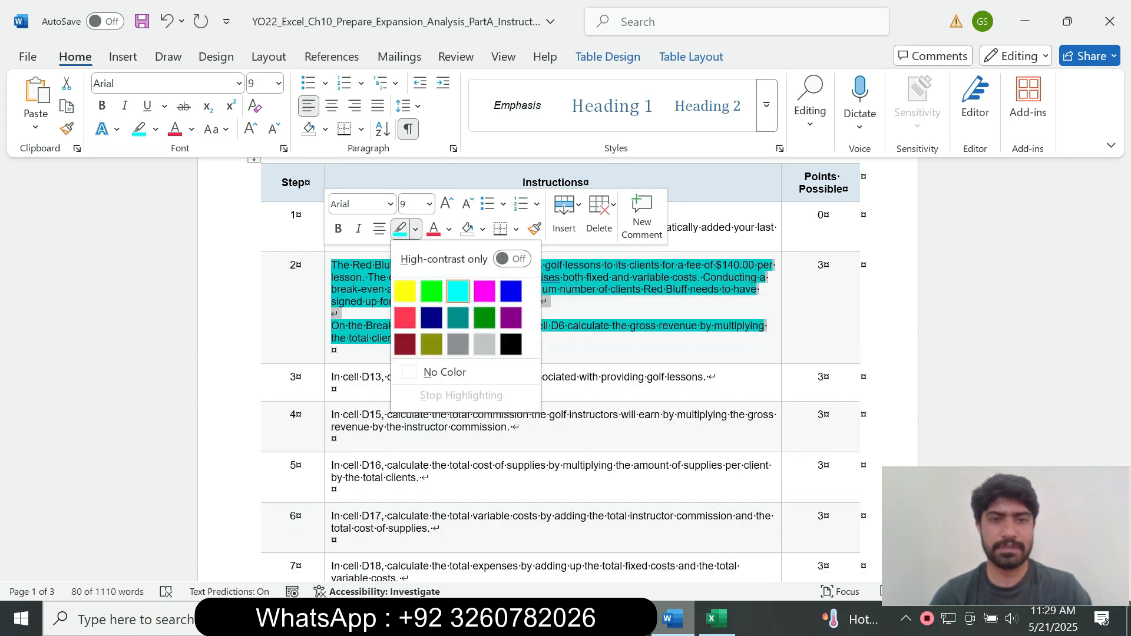
click(444, 372)
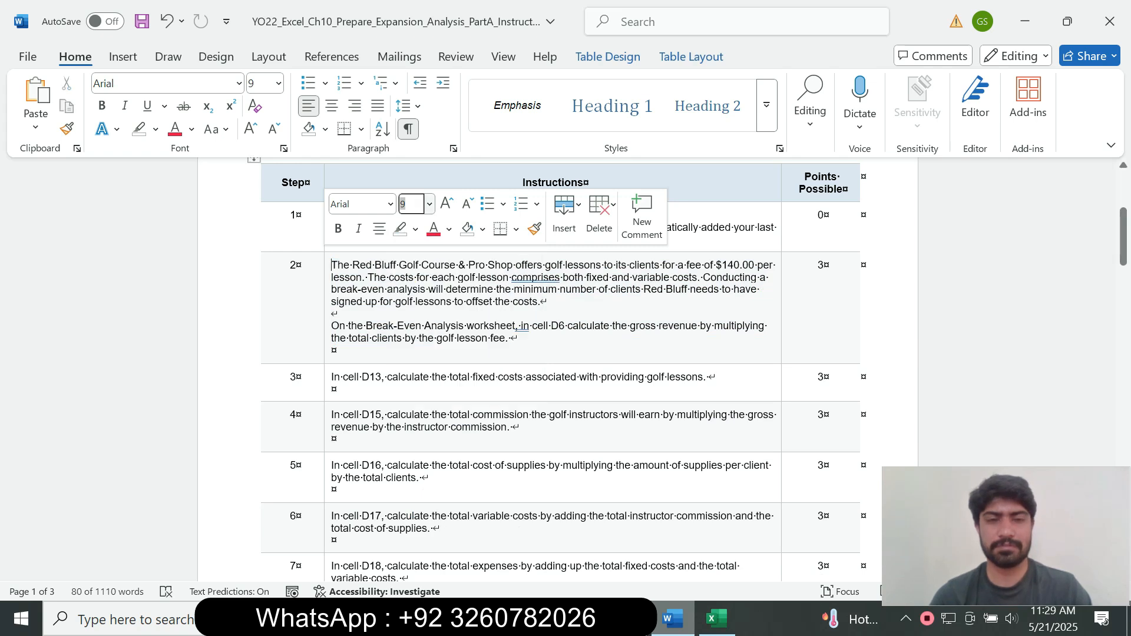
- Set the step 3 instruction text to 14 pt and highlight it in turquoise
click(327, 382)
click(433, 329)
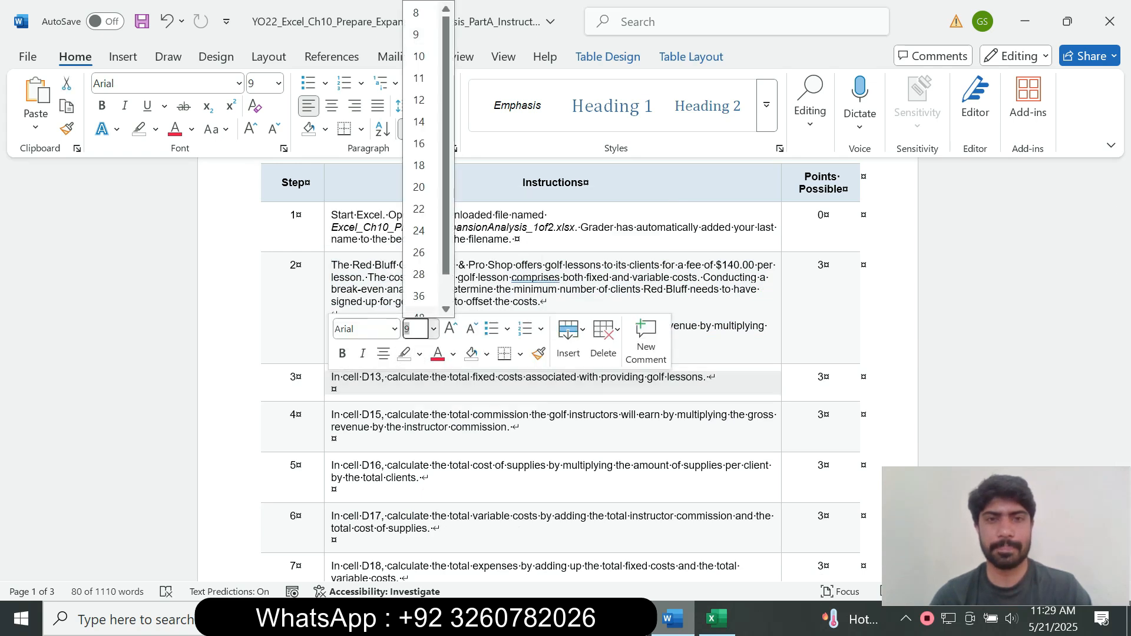
click(419, 121)
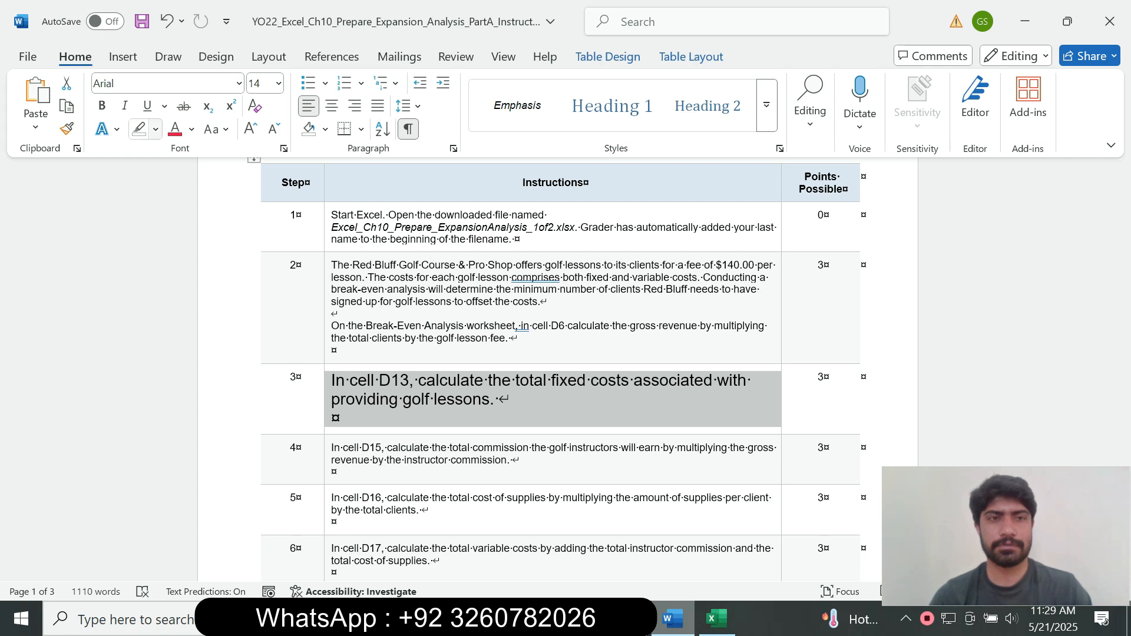
click(156, 129)
click(195, 191)
- Read the step 3 instruction in Word and select its target cell D13 on the Break-Even Analysis worksheet in Excel
drag(1123, 236, 1123, 252)
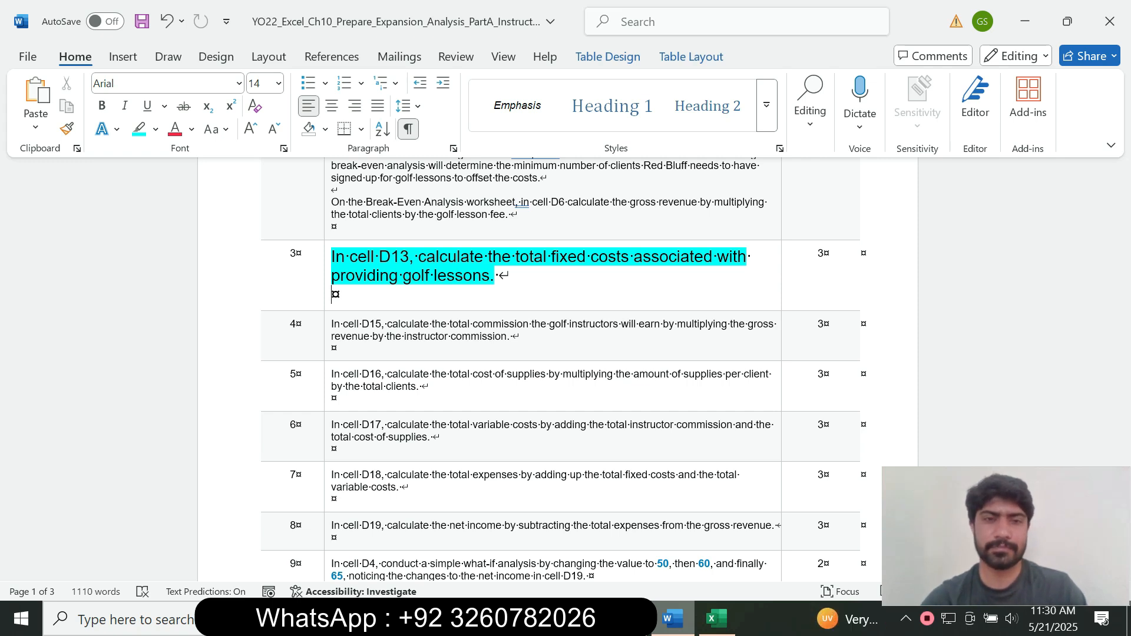
drag(349, 257, 409, 257)
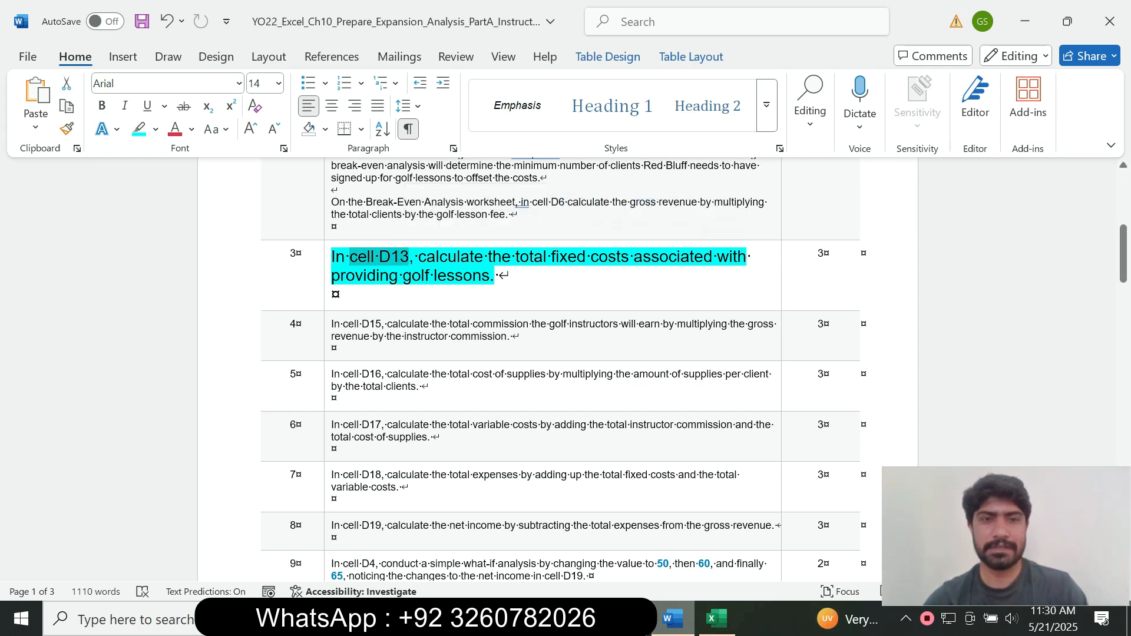
click(717, 619)
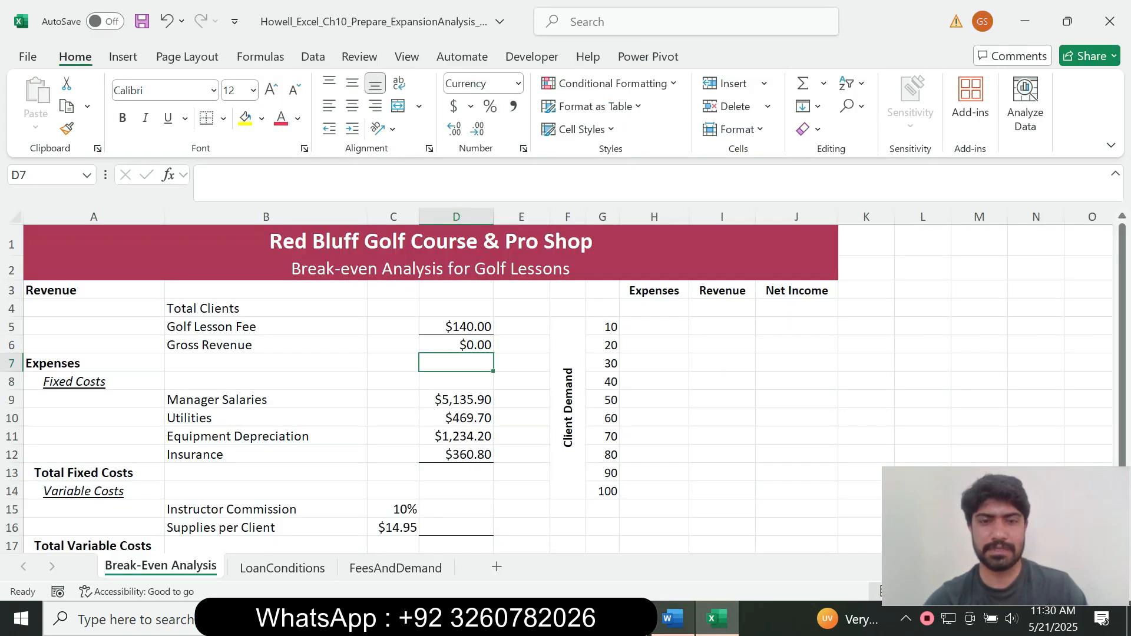
click(456, 473)
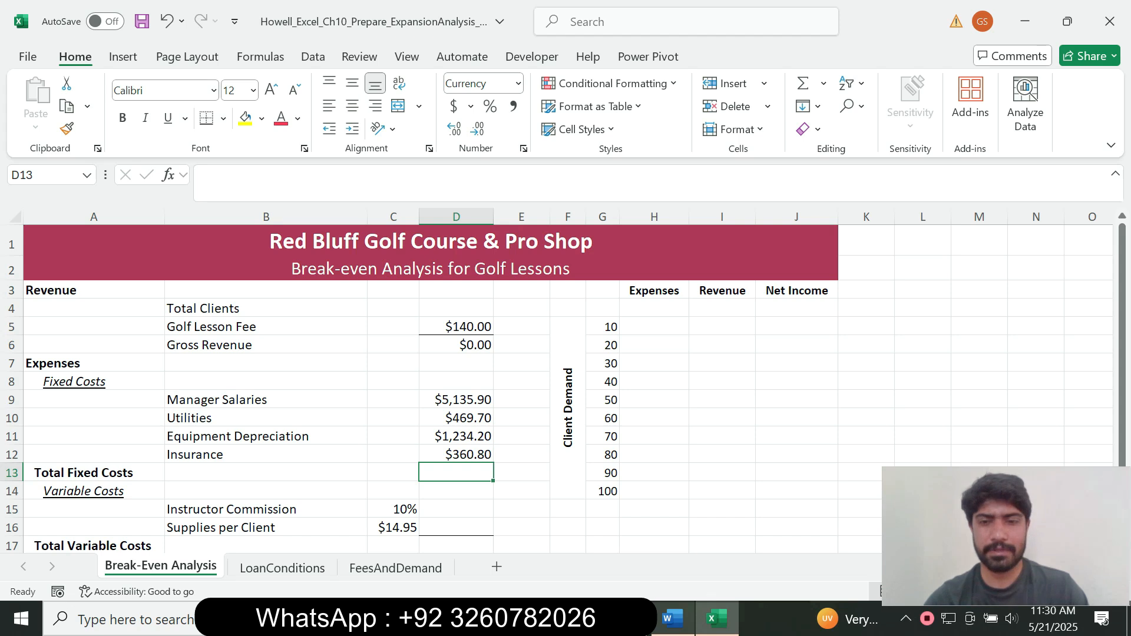
key(alt+Tab)
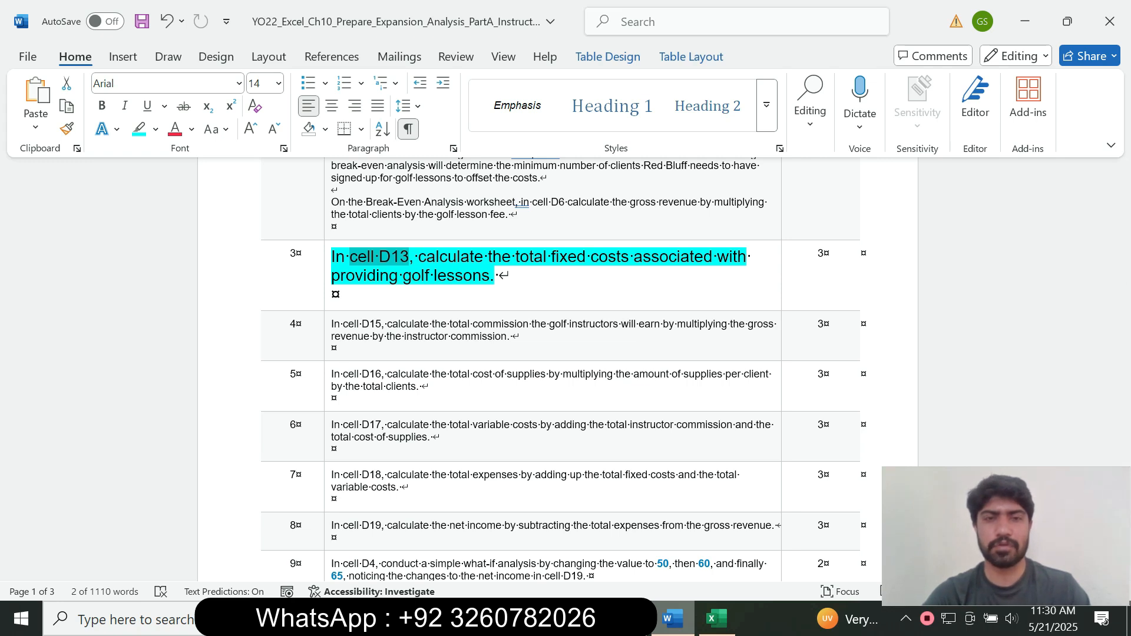
key(alt+Tab)
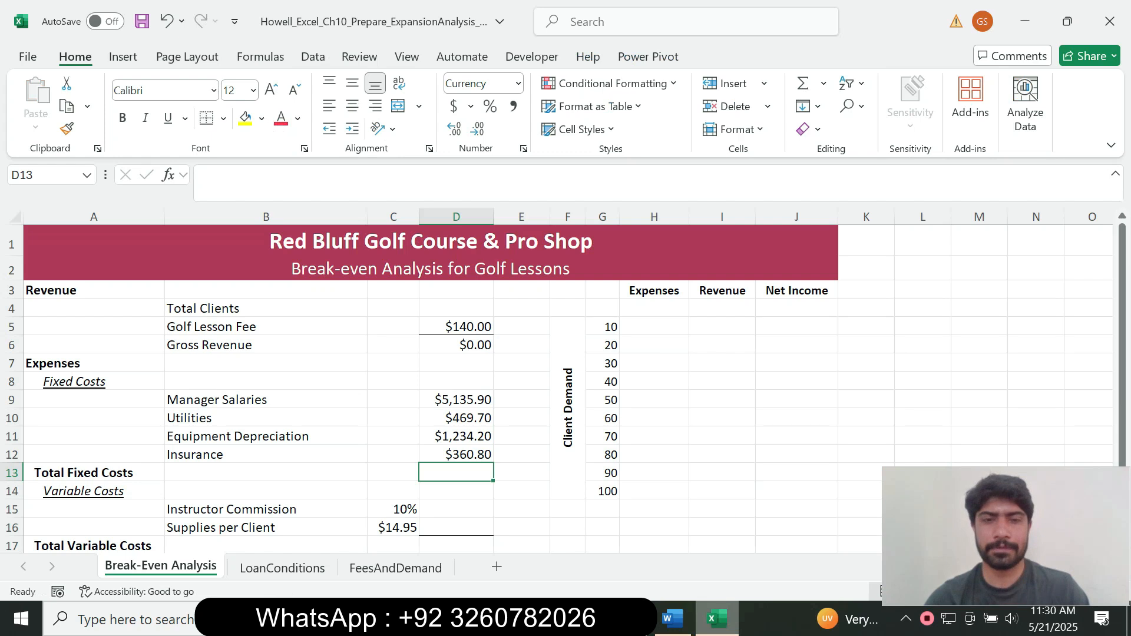
- Calculate the total fixed costs in cell D13 with =SUM(D9:D12)
text(=)
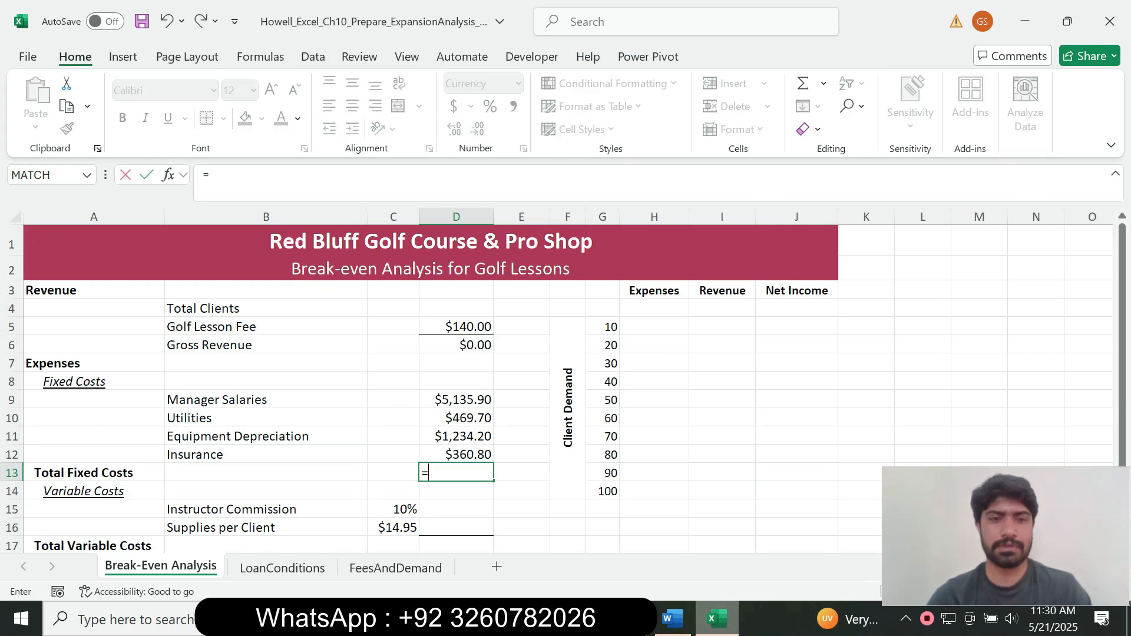
text(sum)
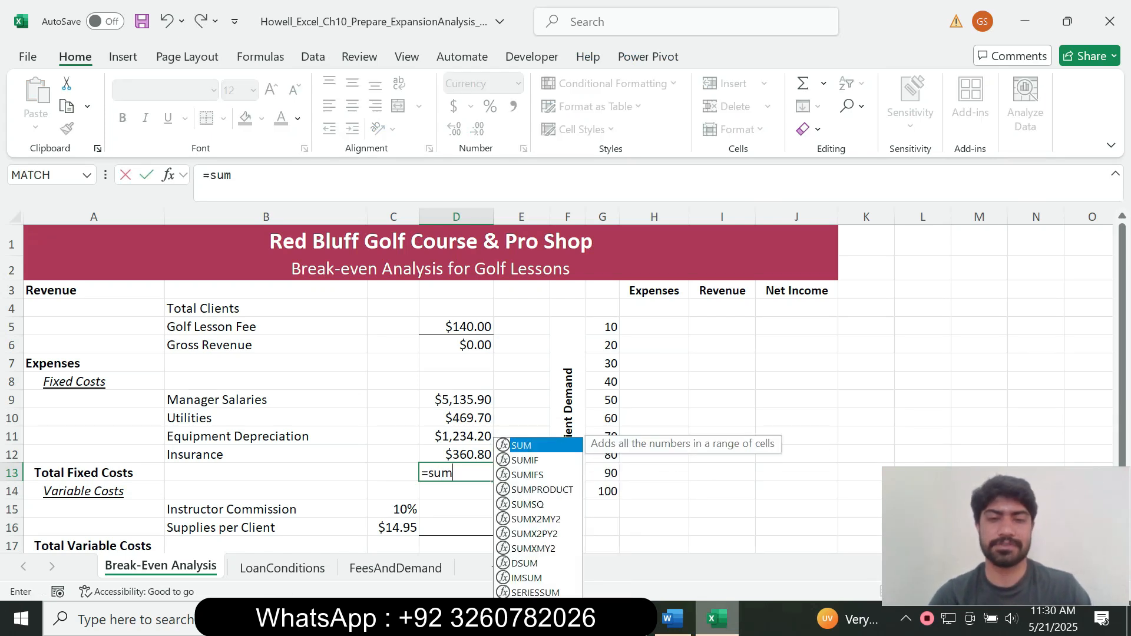
key(Tab)
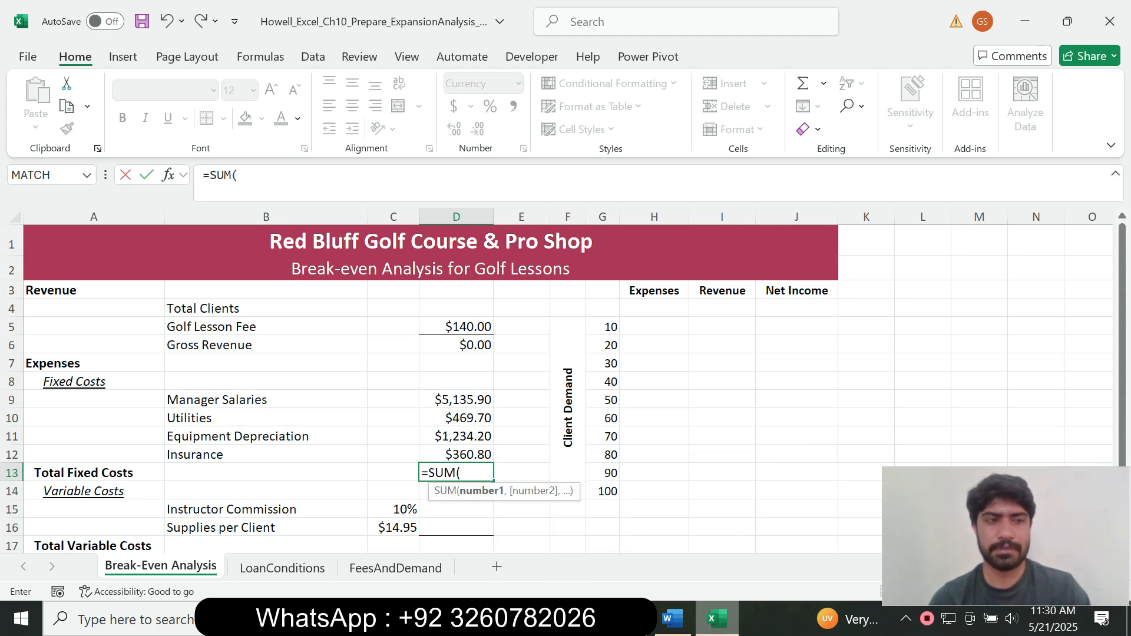
click(240, 176)
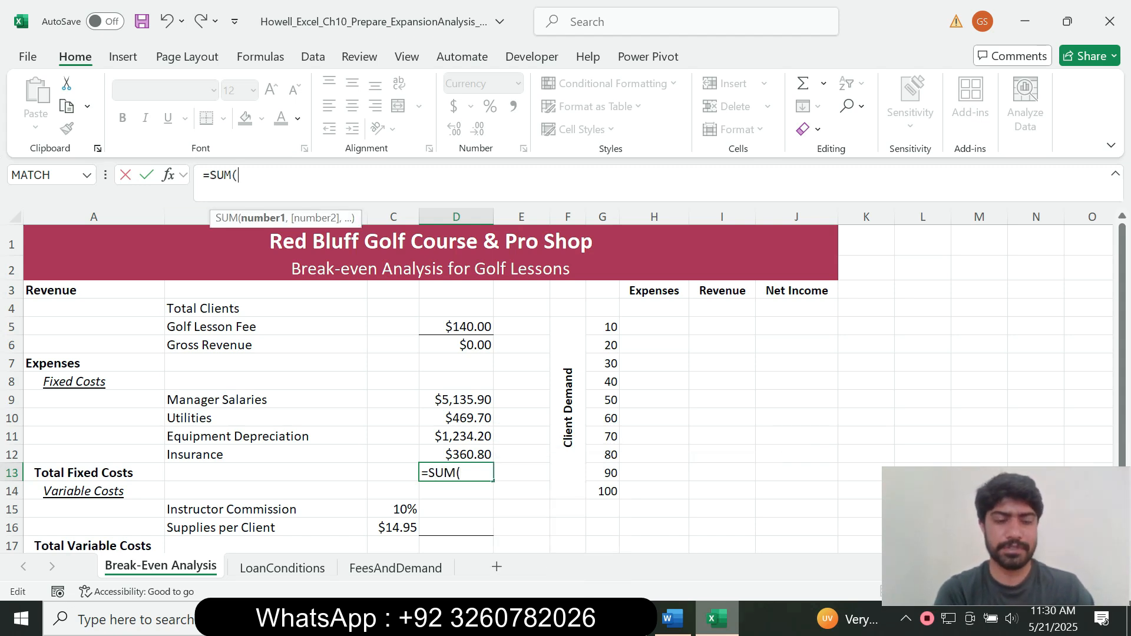
text(D9)
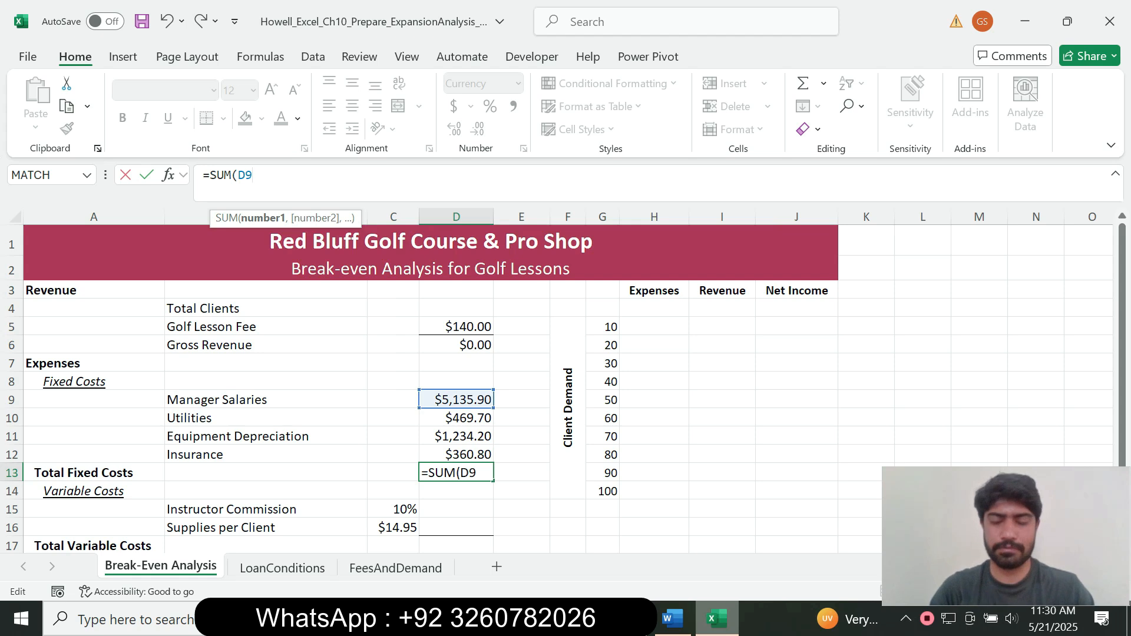
text(:D1)
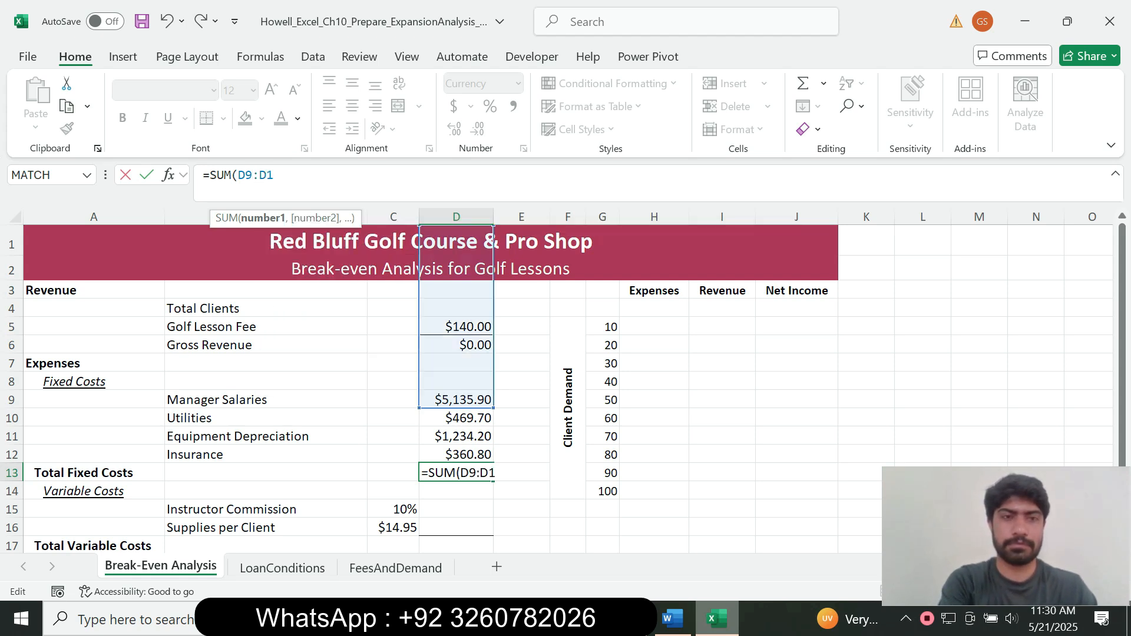
text(2))
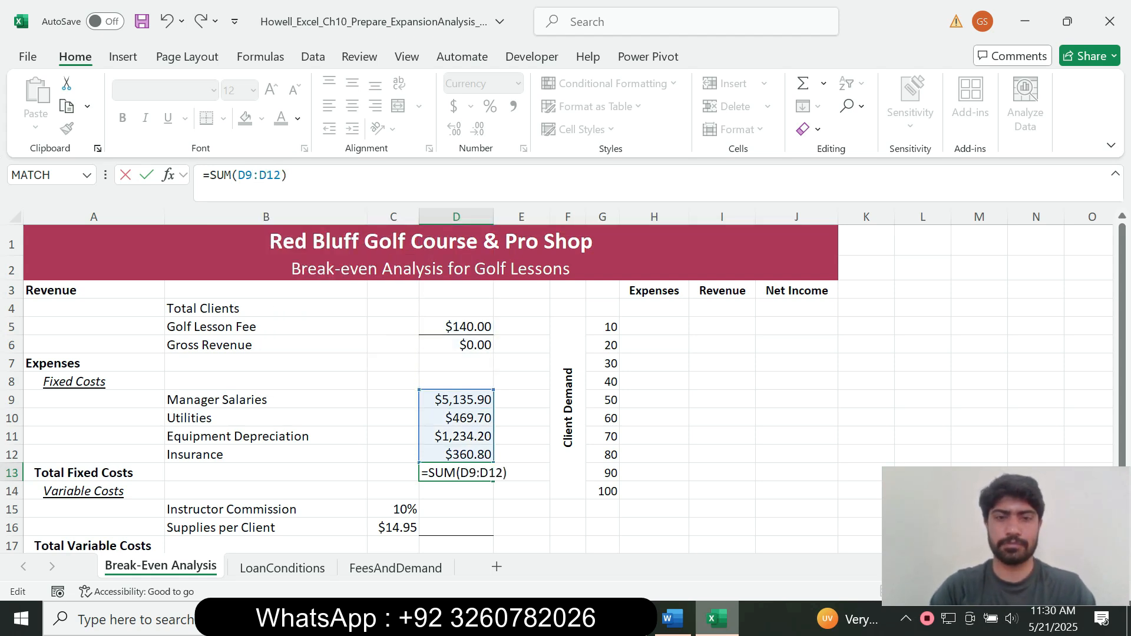
key(Return)
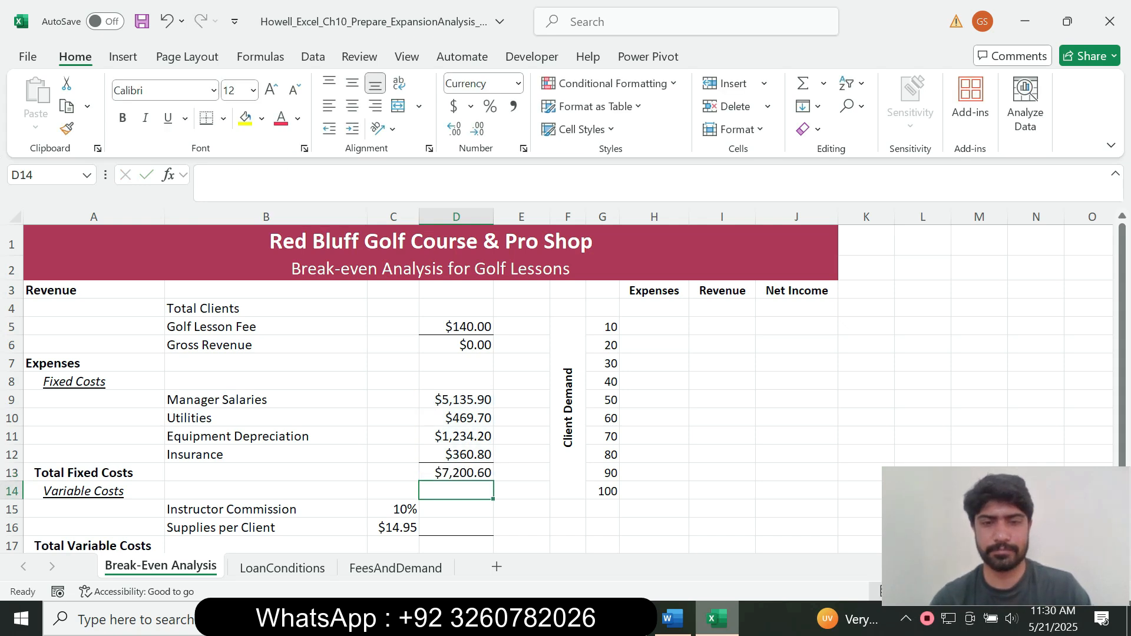
key(Up)
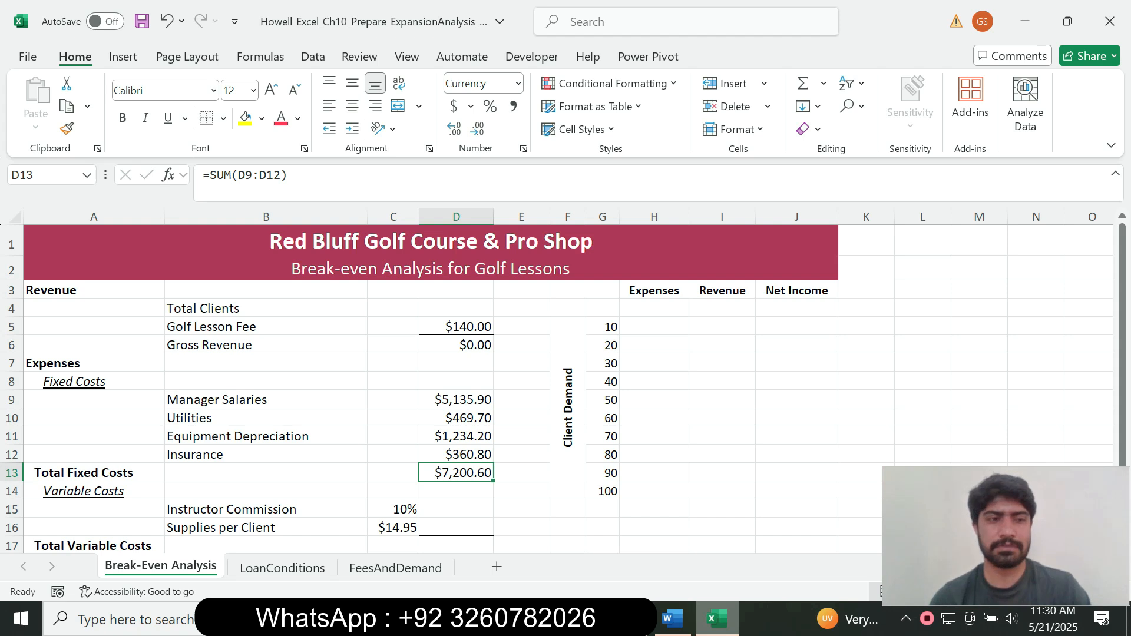
- Switch to Word, return the step 3 instruction text to 9 pt and remove its highlighting
key(alt+Tab)
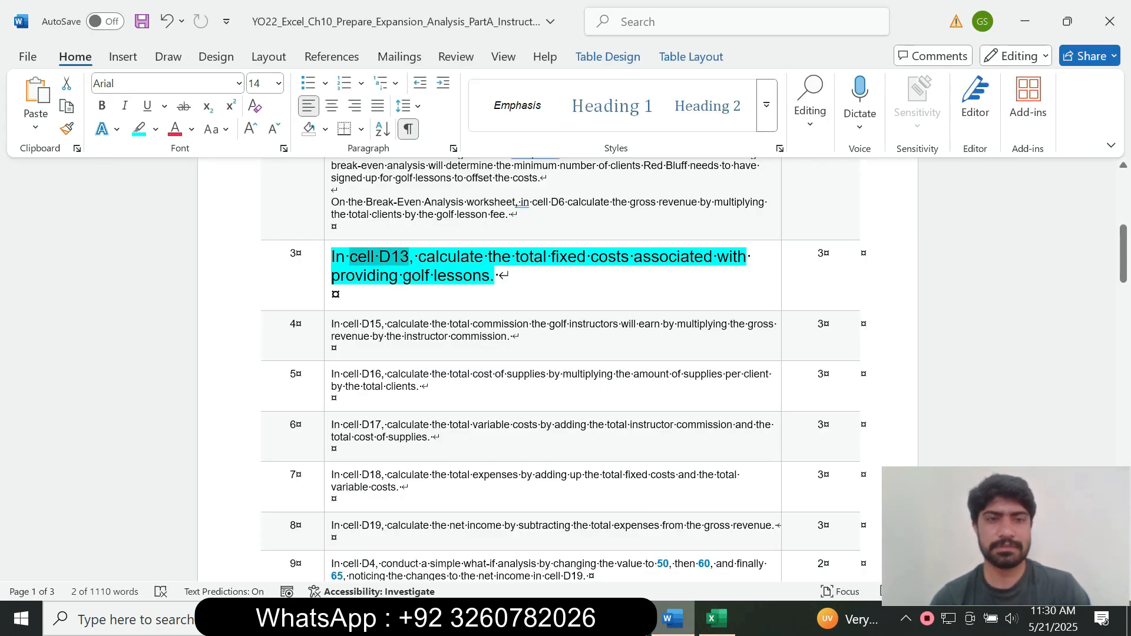
click(328, 279)
click(435, 227)
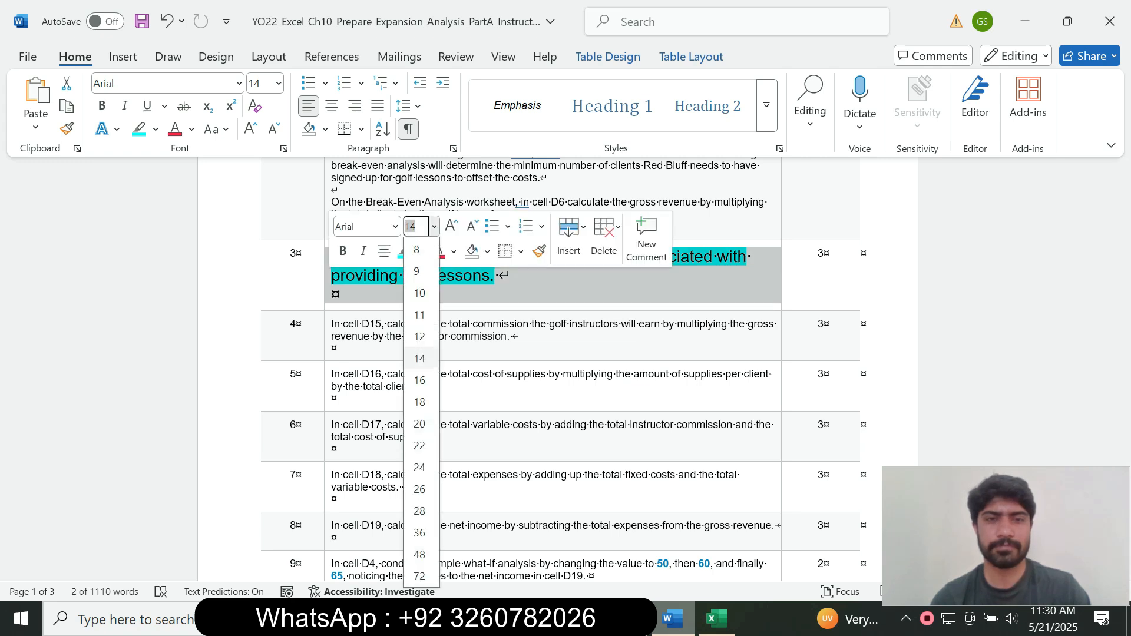
click(417, 271)
click(419, 252)
click(448, 394)
- Set the step 4 instruction text to 14 pt and highlight it in turquoise
drag(351, 291, 521, 304)
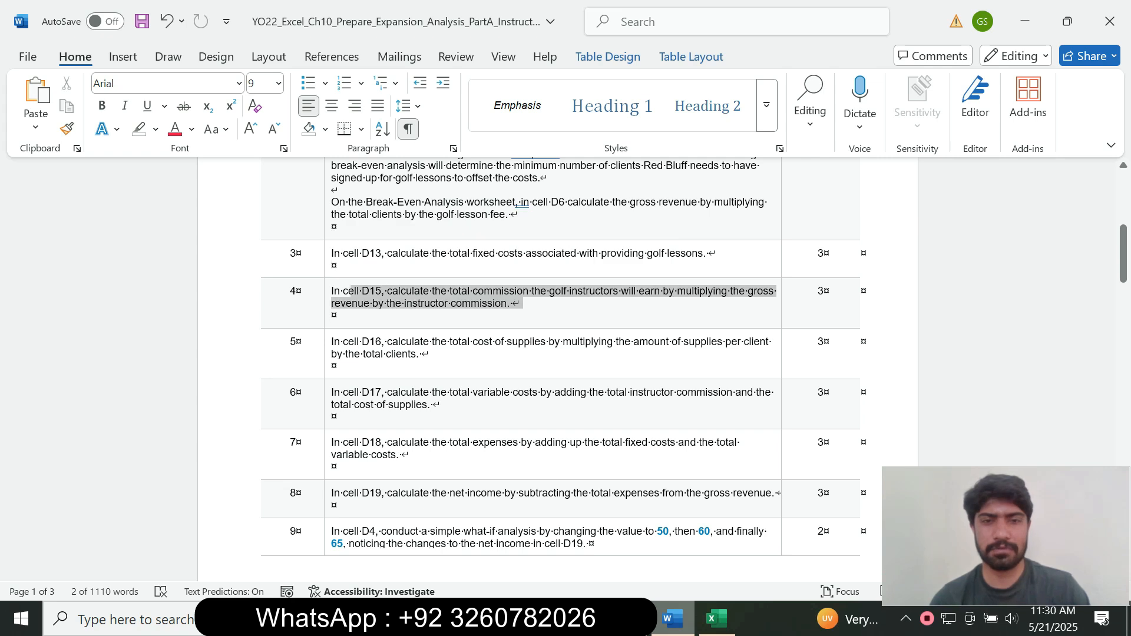
drag(348, 291, 331, 291)
click(433, 227)
click(418, 359)
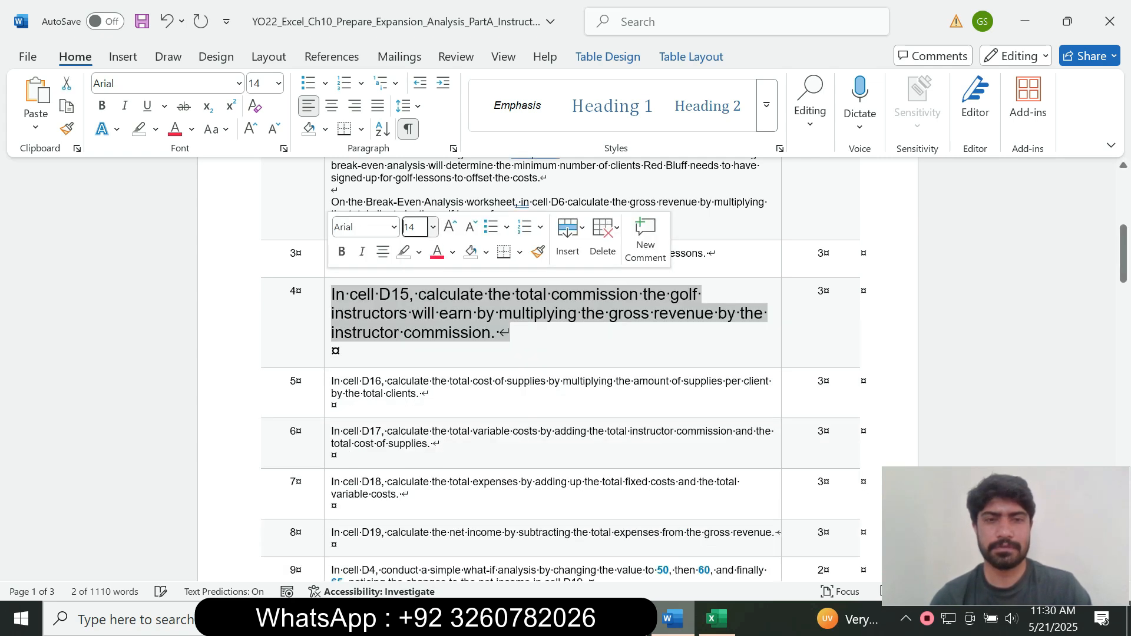
click(419, 252)
click(461, 314)
click(460, 352)
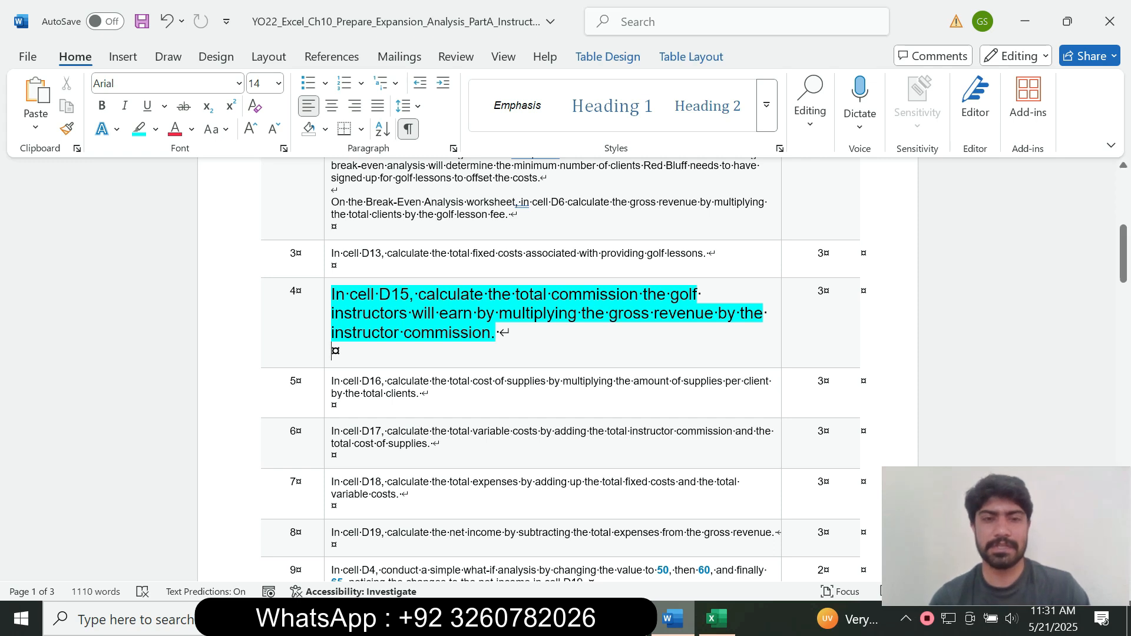
- Read the step 4 instruction in Word and select its target cell D15 on the Break-Even Analysis worksheet in Excel
drag(353, 295, 410, 294)
click(714, 618)
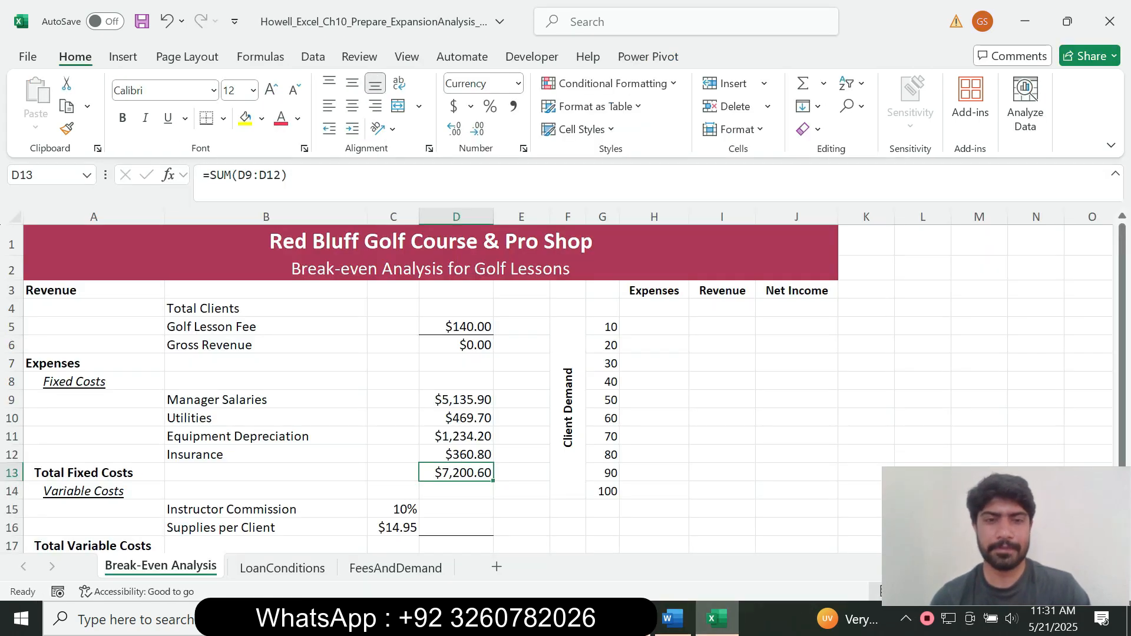
click(456, 509)
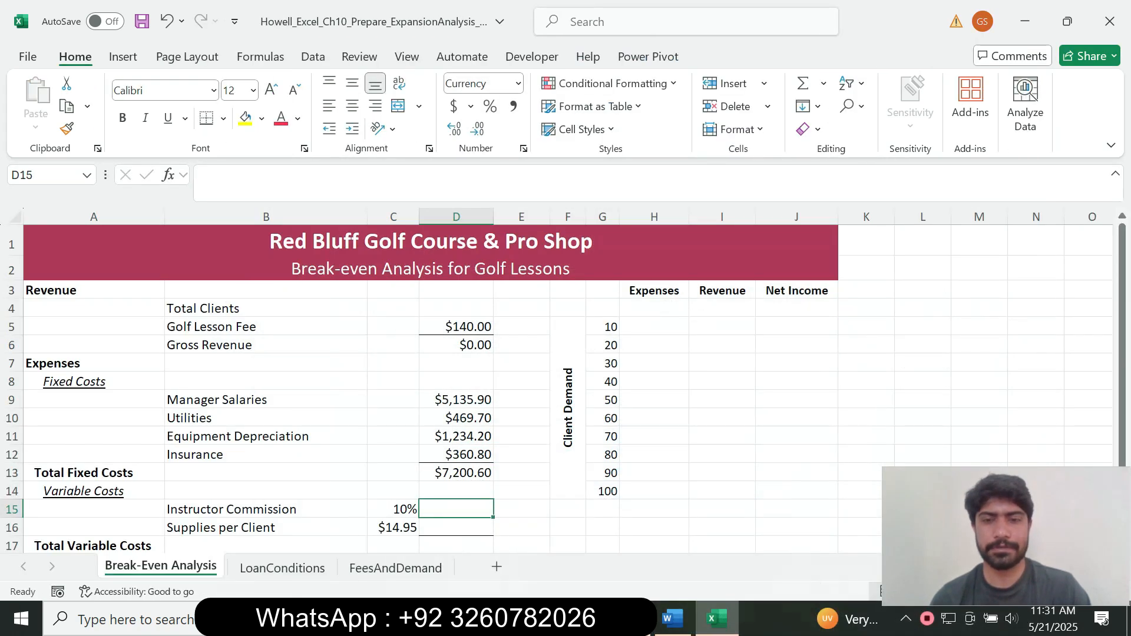
key(alt+Tab)
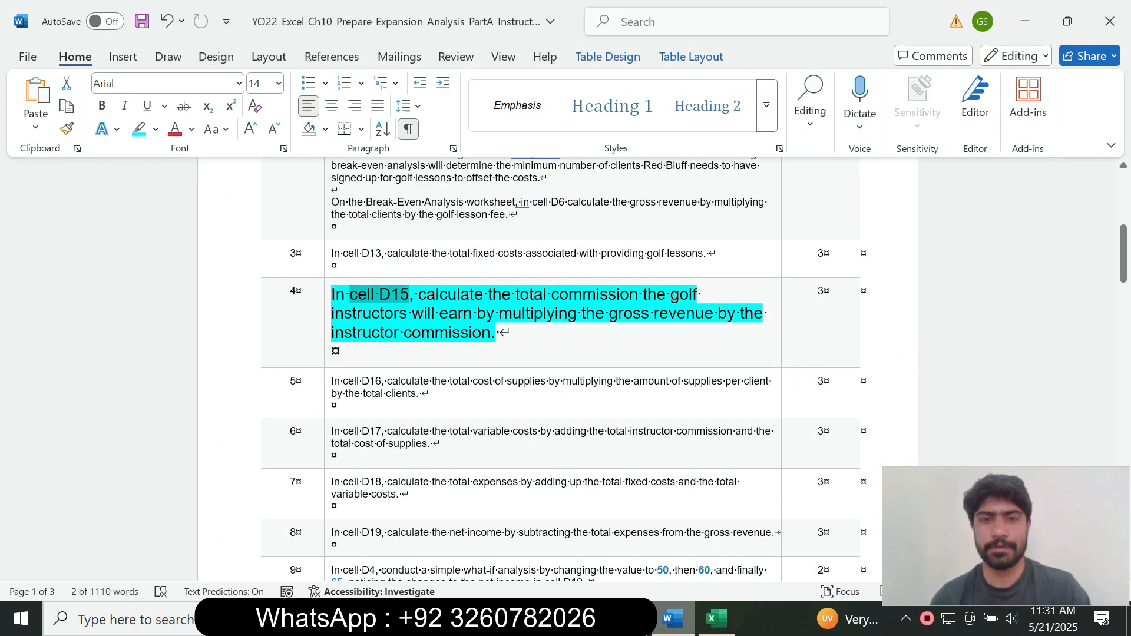
drag(418, 294, 642, 295)
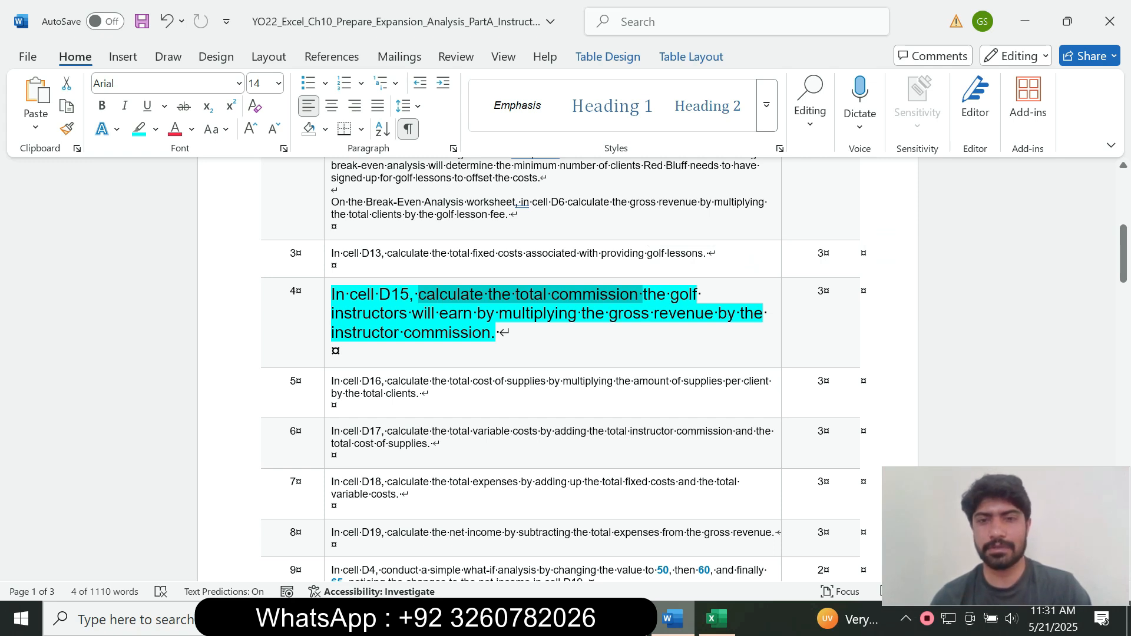
key(alt+Tab)
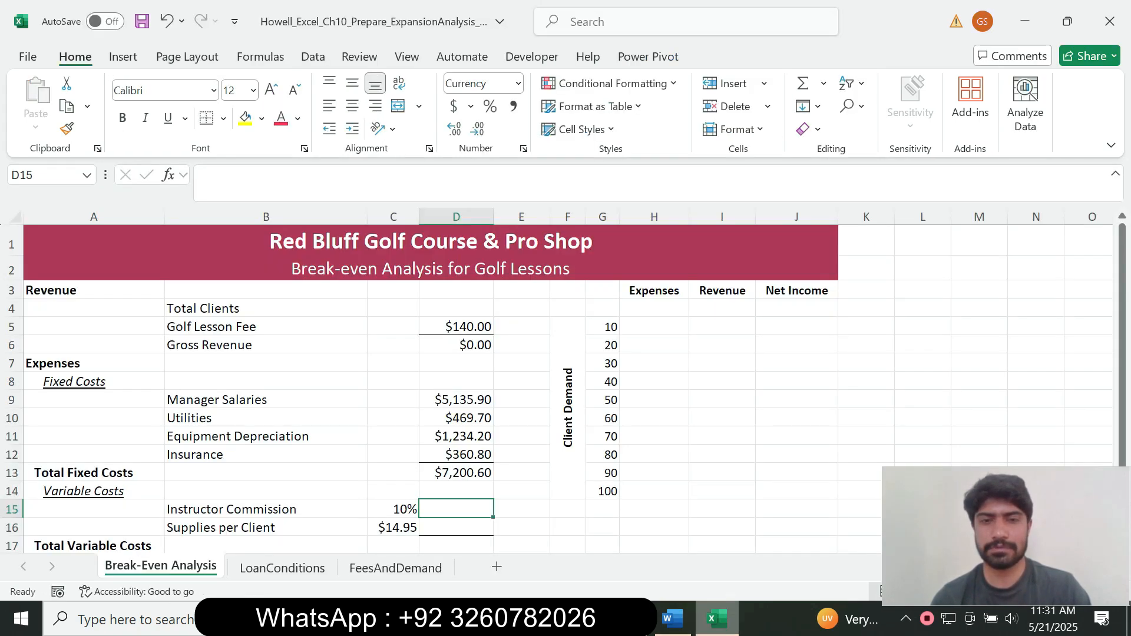
- Calculate the total instructor commission in cell D15 with =D6*C15, rechecking the step 4 instruction in Word
text(=)
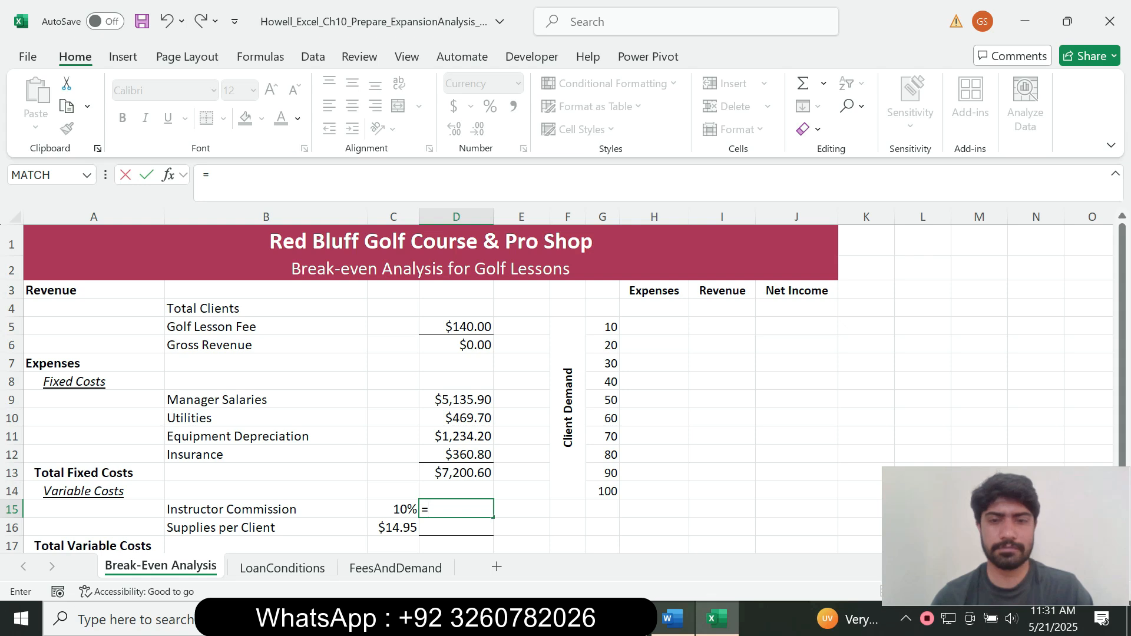
key(alt+Tab)
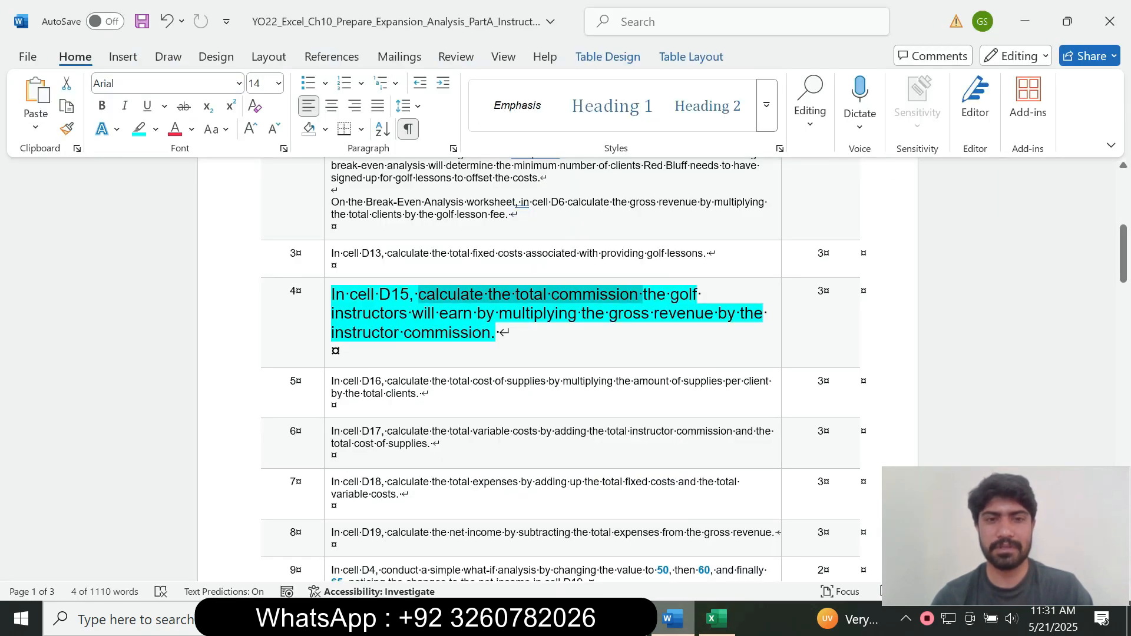
key(alt+Tab)
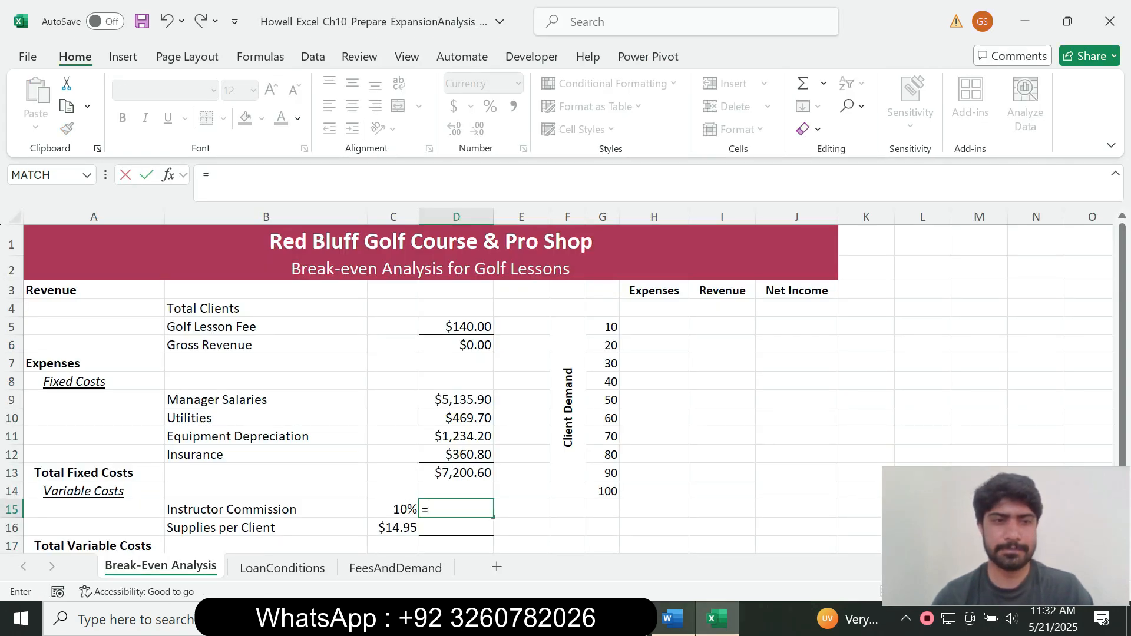
click(456, 346)
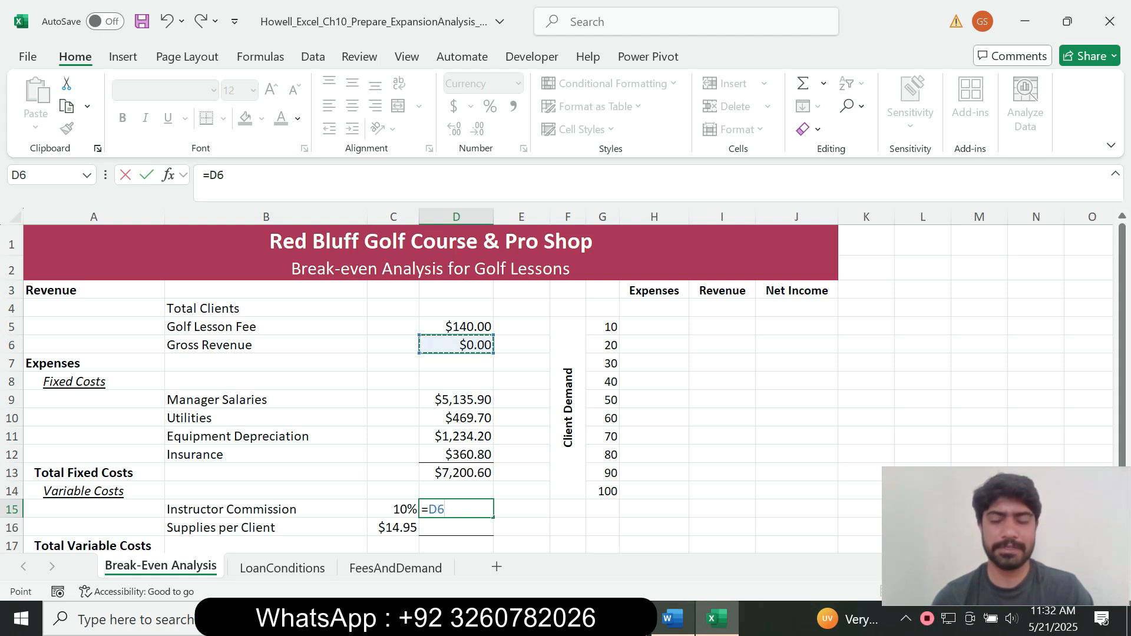
text(*)
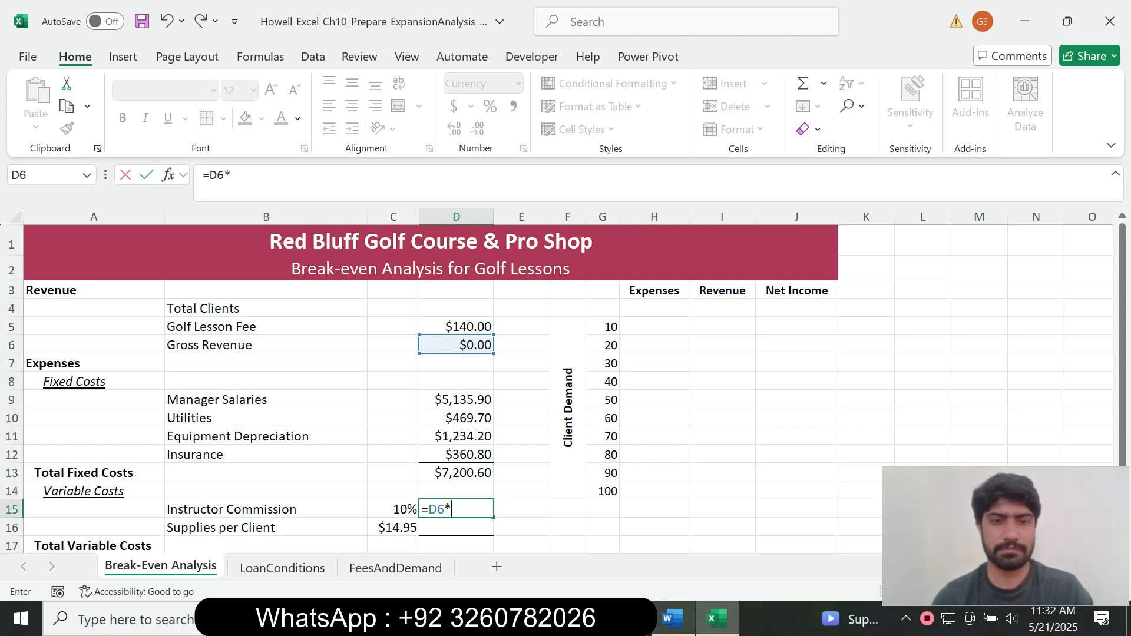
key(Left)
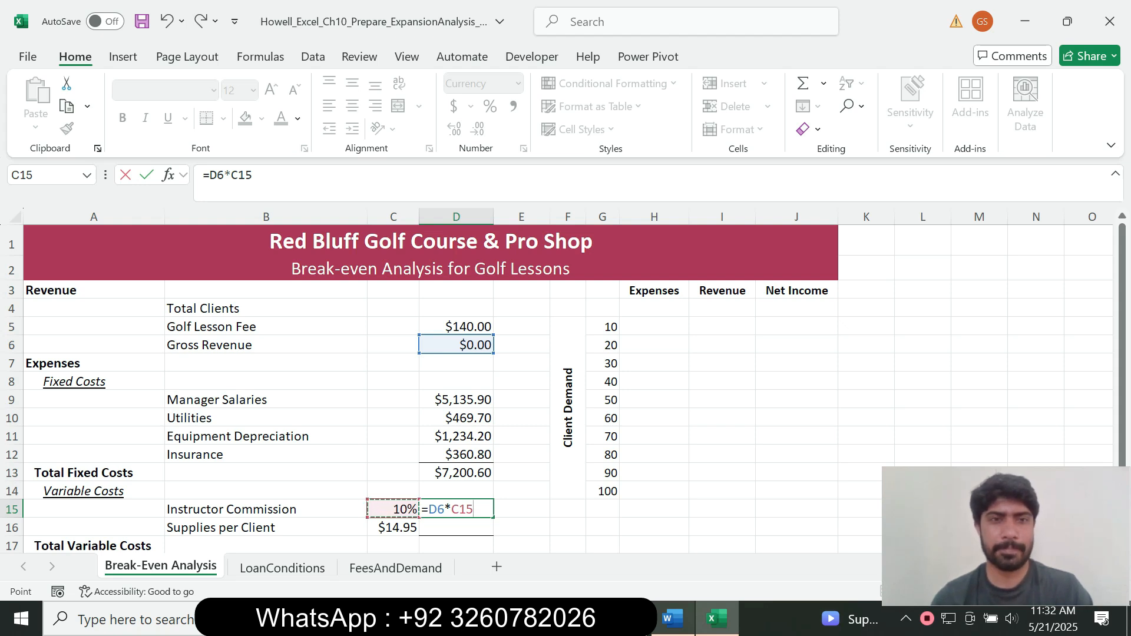
key(Return)
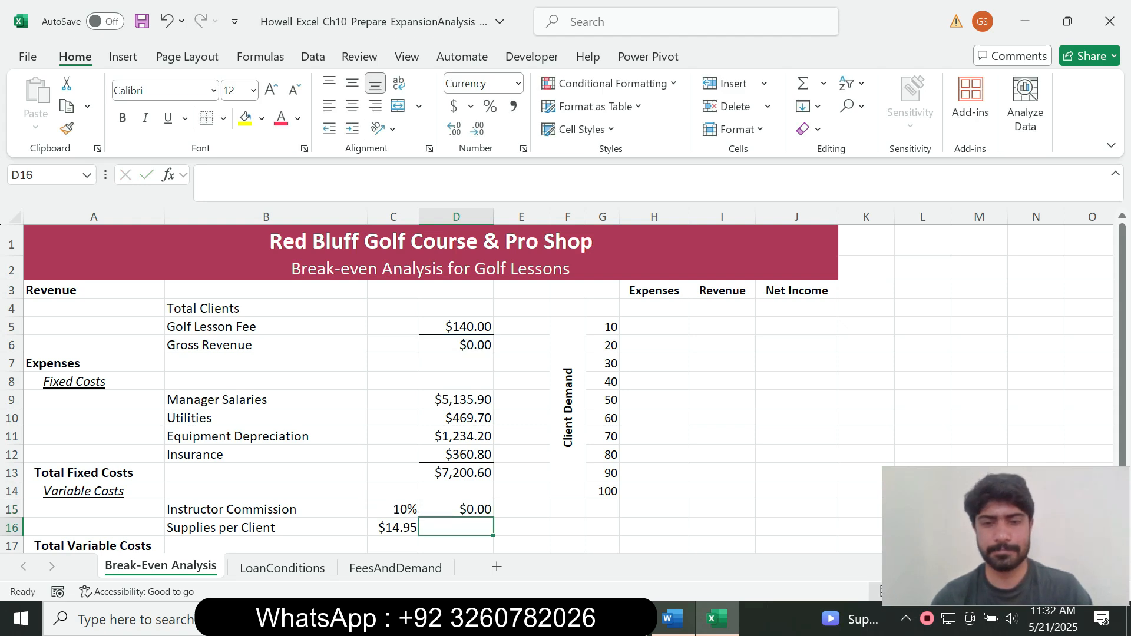
- Switch to Word, return the step 4 instruction text to 9 pt and remove its highlighting
key(alt+Tab)
click(501, 333)
drag(500, 333, 332, 294)
click(443, 244)
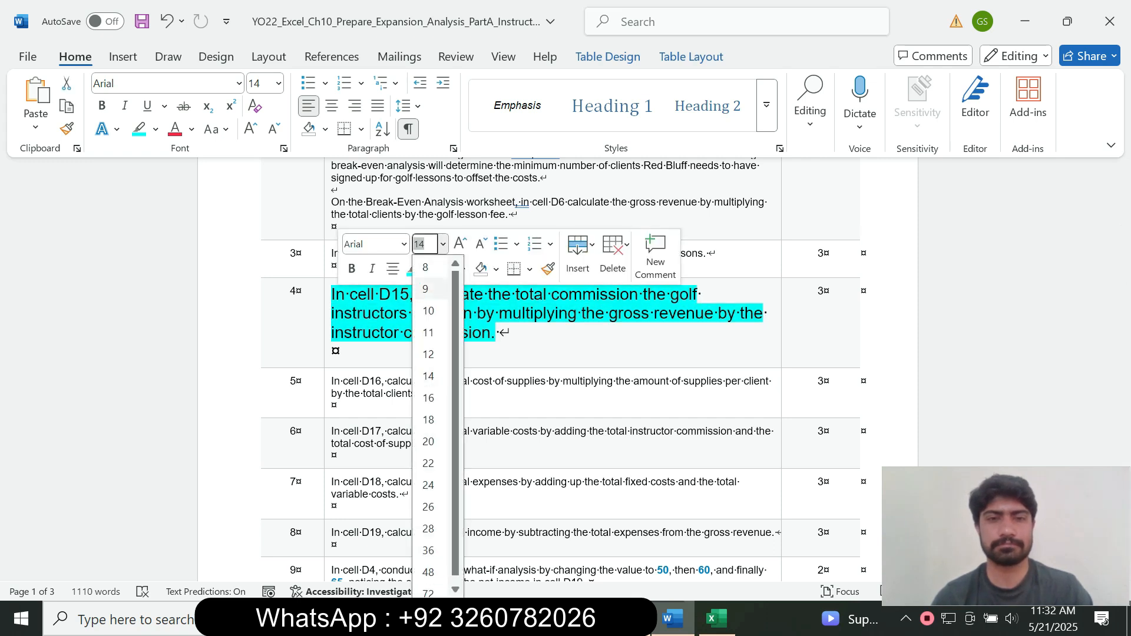
click(425, 289)
click(429, 269)
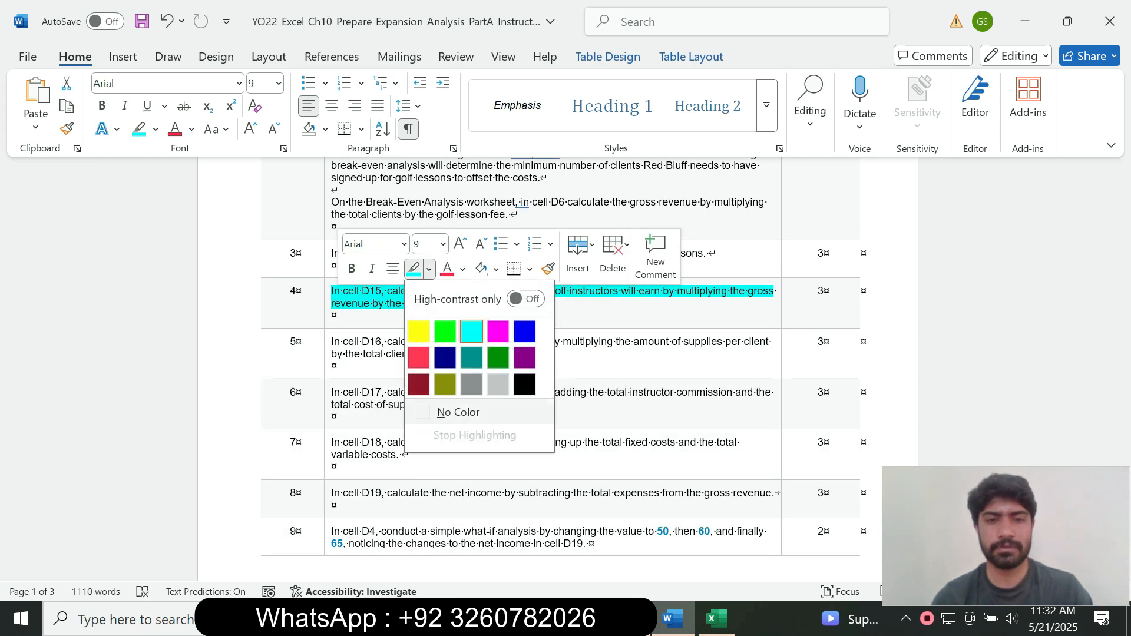
click(459, 412)
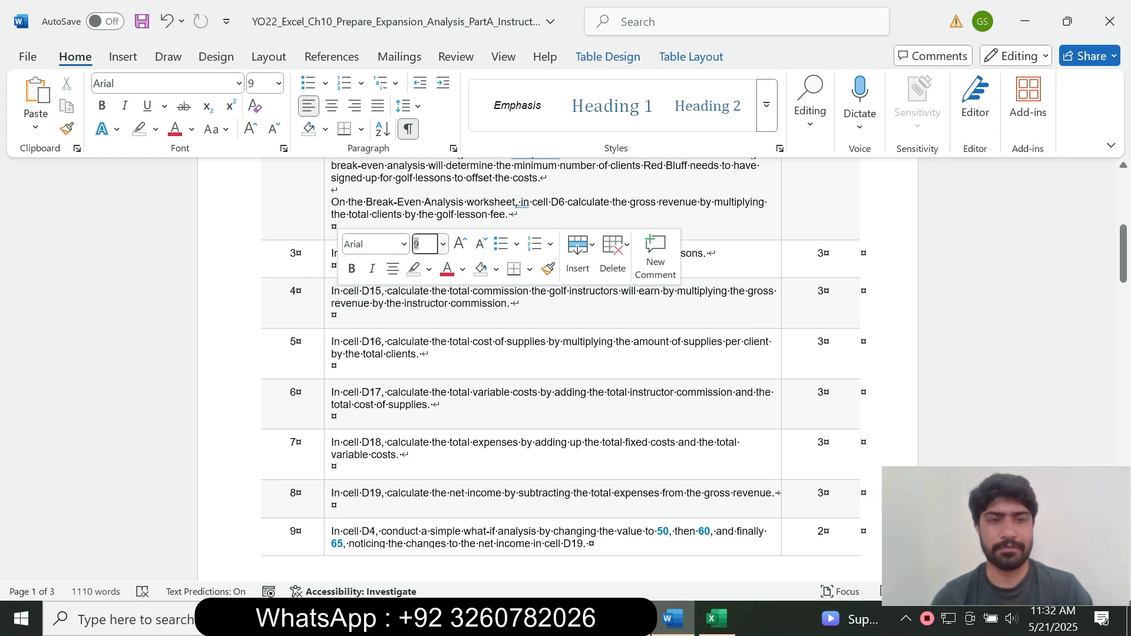
- Set the step 5 instruction text to 14 pt and highlight it in turquoise
click(327, 354)
click(429, 305)
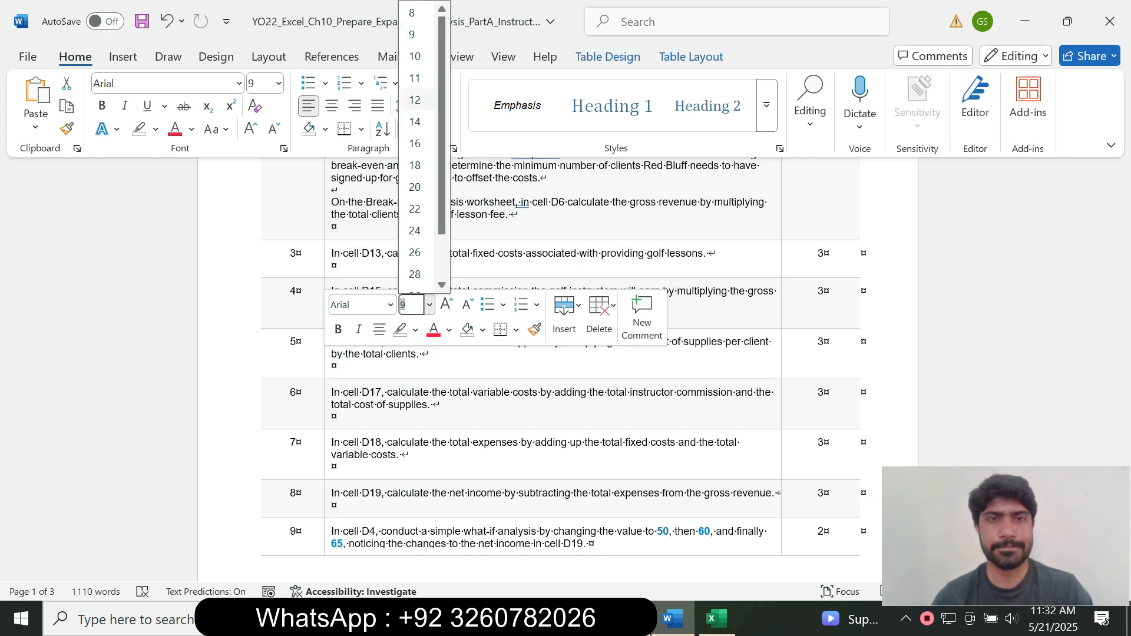
click(415, 122)
click(156, 129)
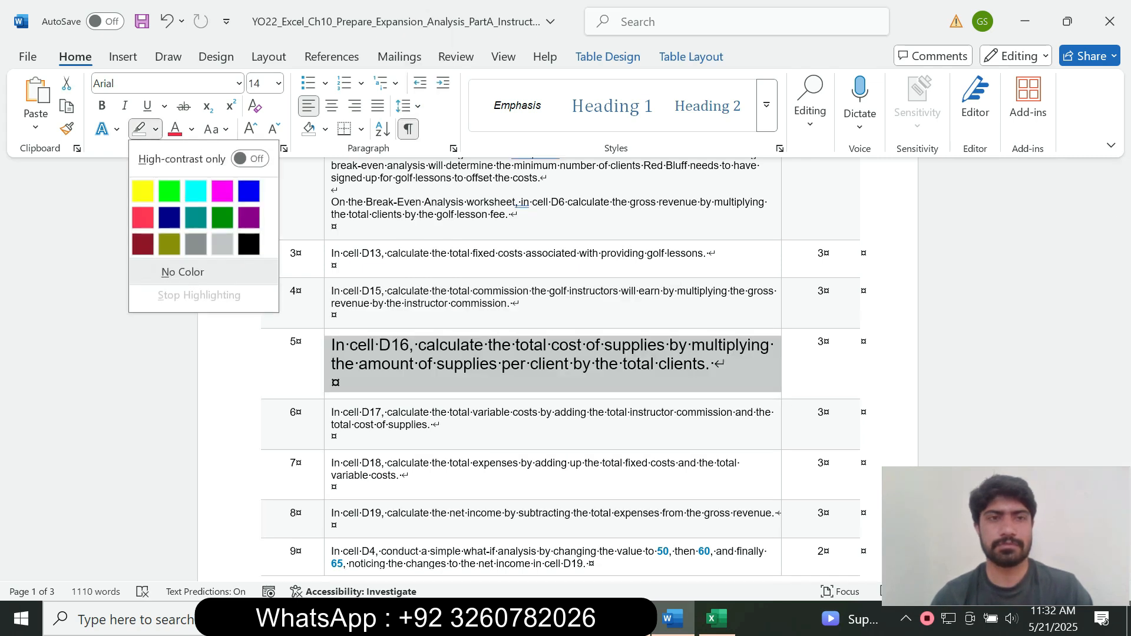
click(196, 191)
- Read the step 5 instruction in Word and locate its target cell D16 on the Break-Even Analysis worksheet in Excel
drag(1124, 253, 1123, 269)
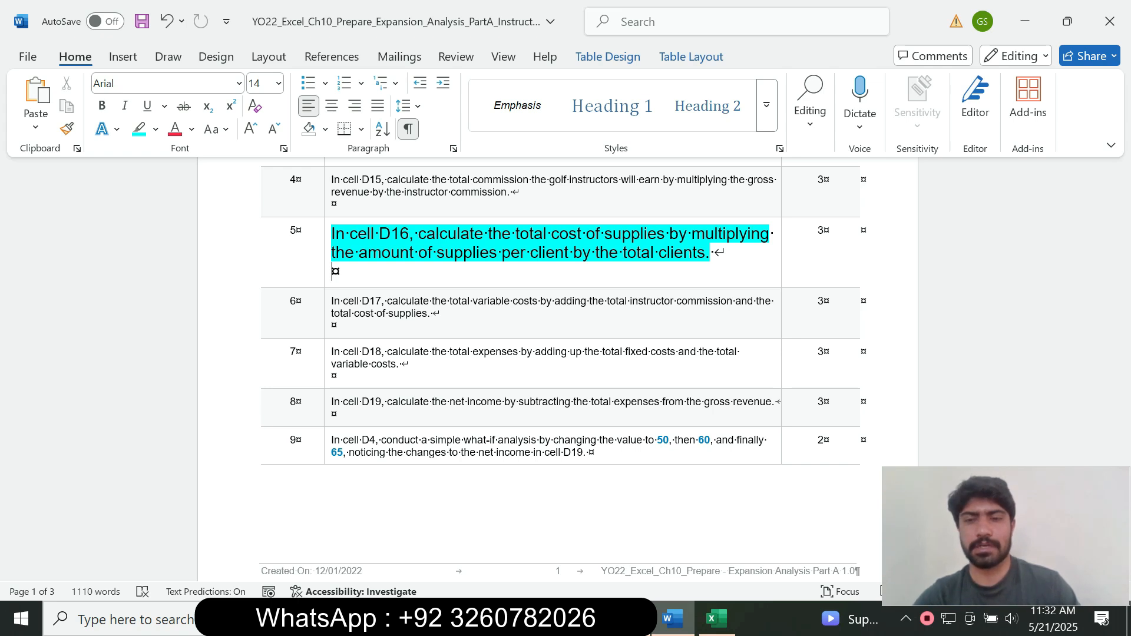
drag(366, 234, 709, 253)
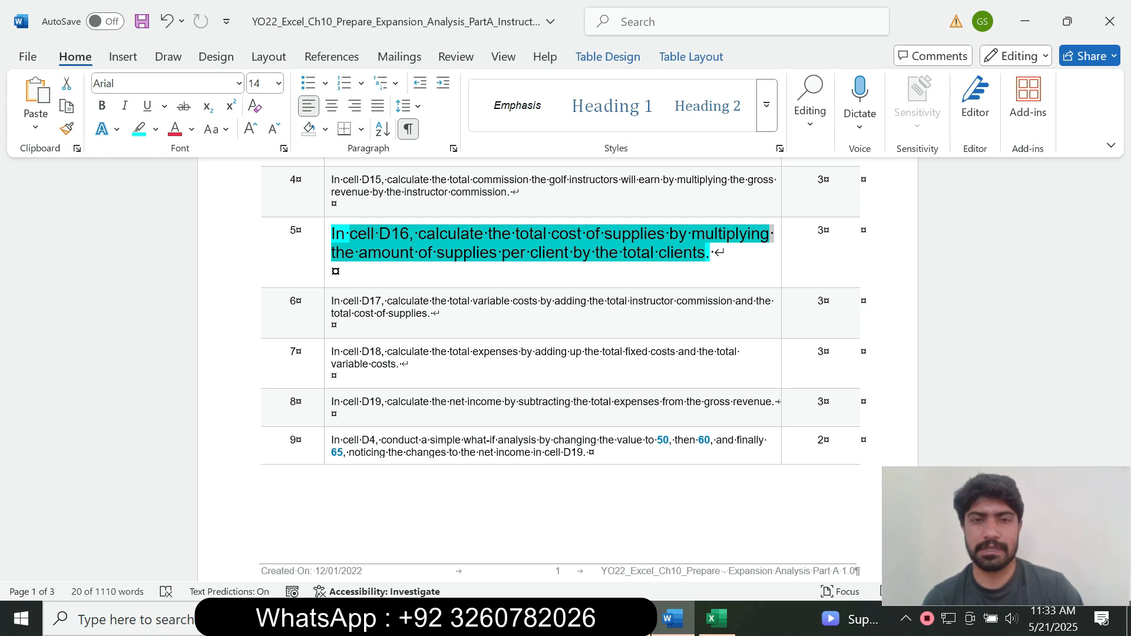
drag(350, 234, 488, 234)
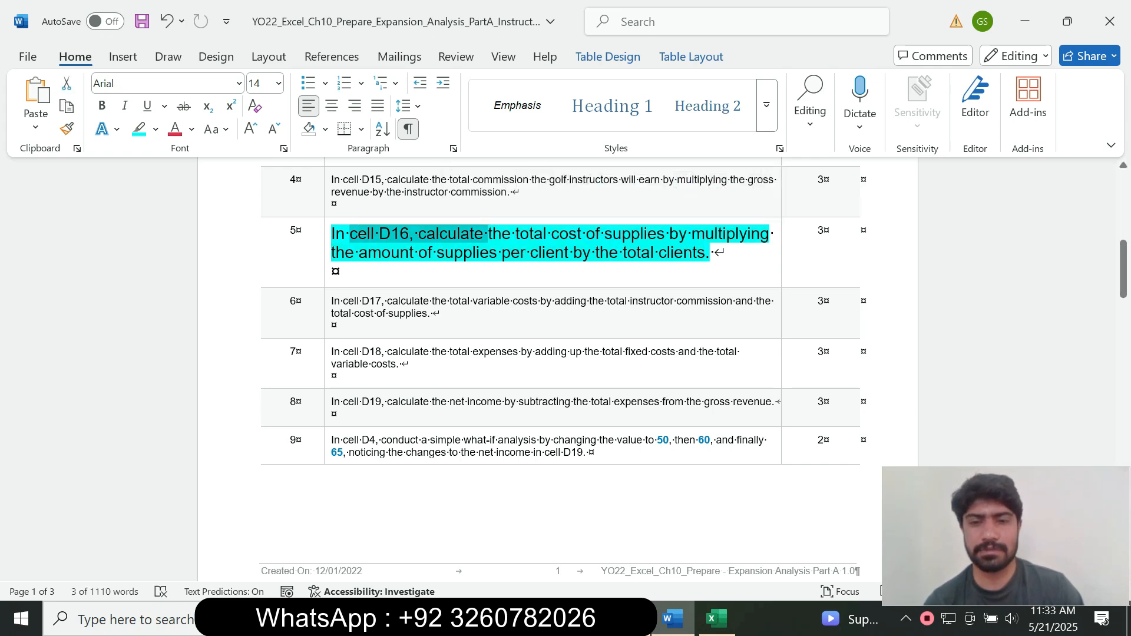
click(717, 619)
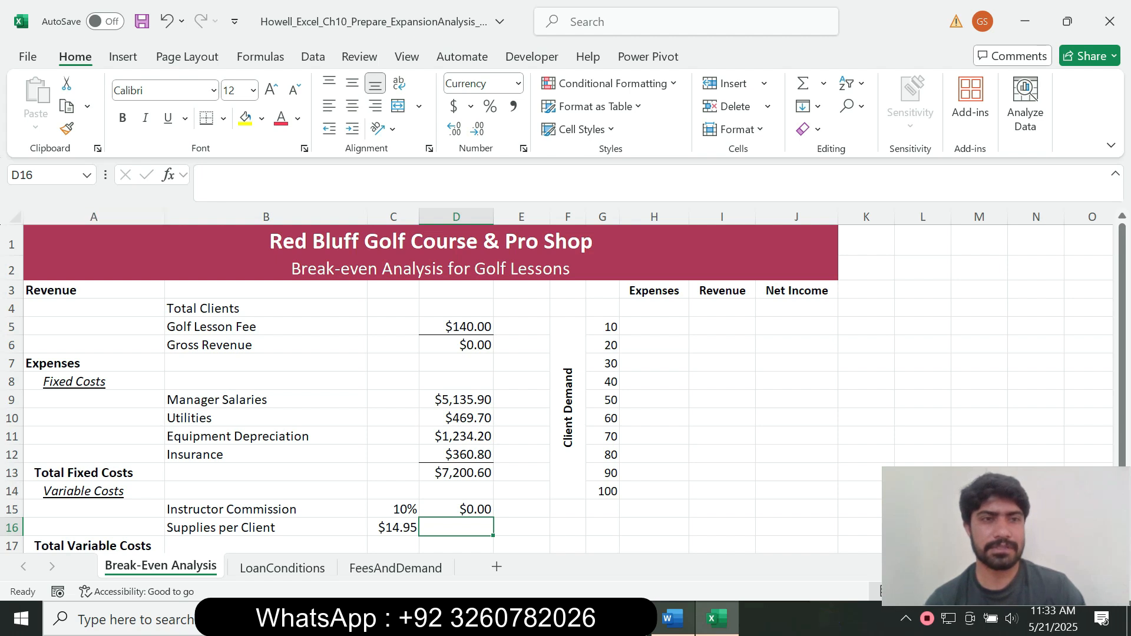
key(alt+Tab)
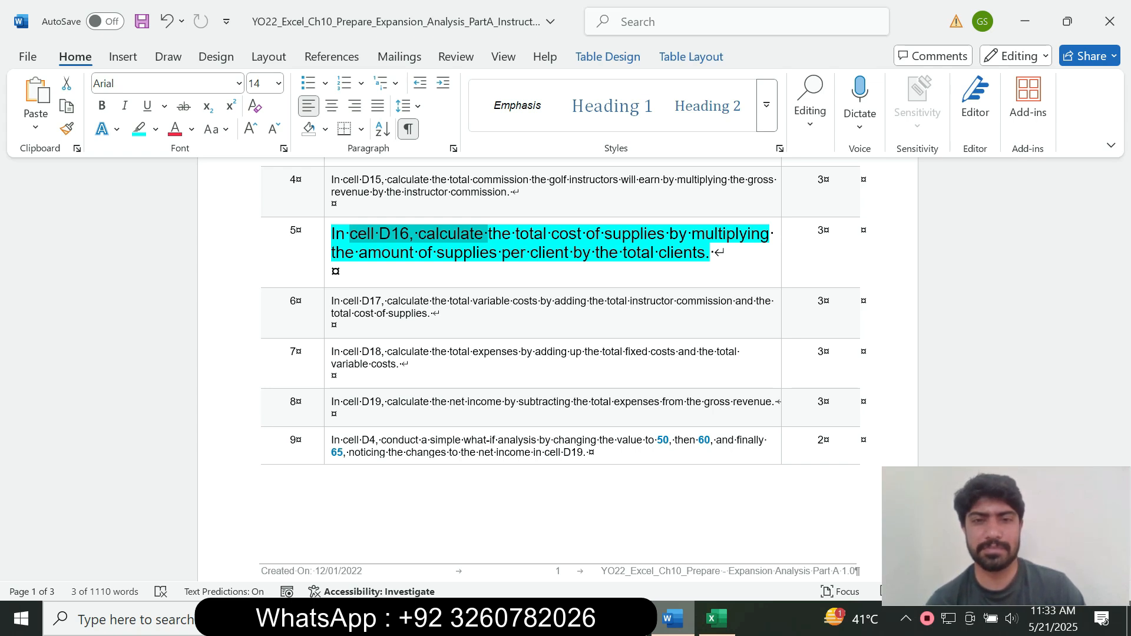
key(alt+Tab)
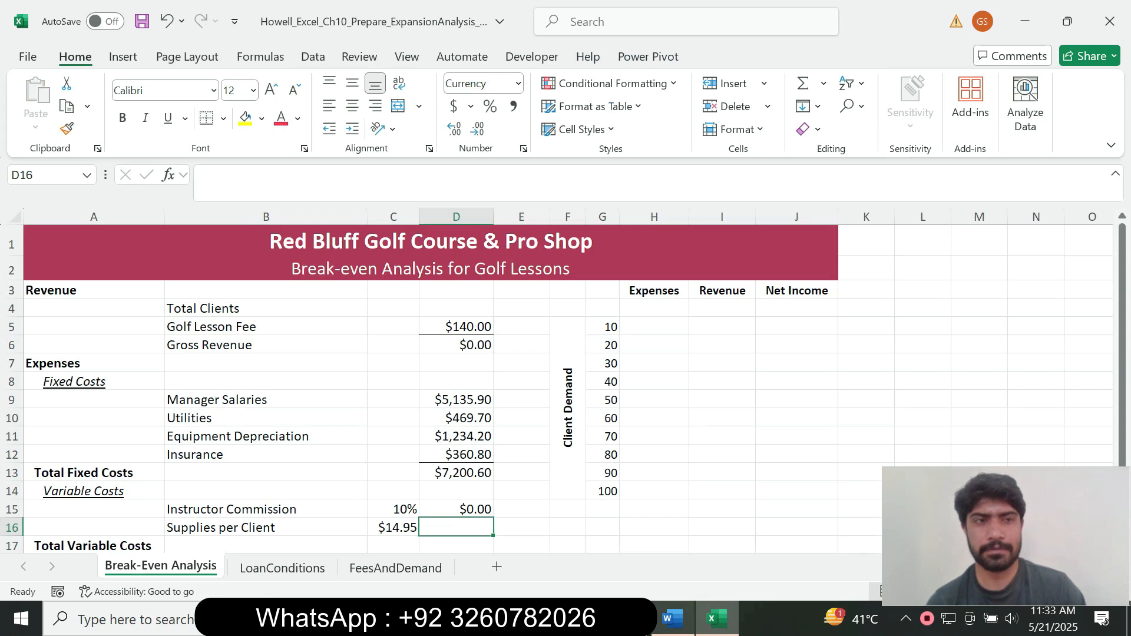
- Calculate the total cost of supplies in cell D16 with =C16*D4, rechecking the step 5 instruction in Word
text(=)
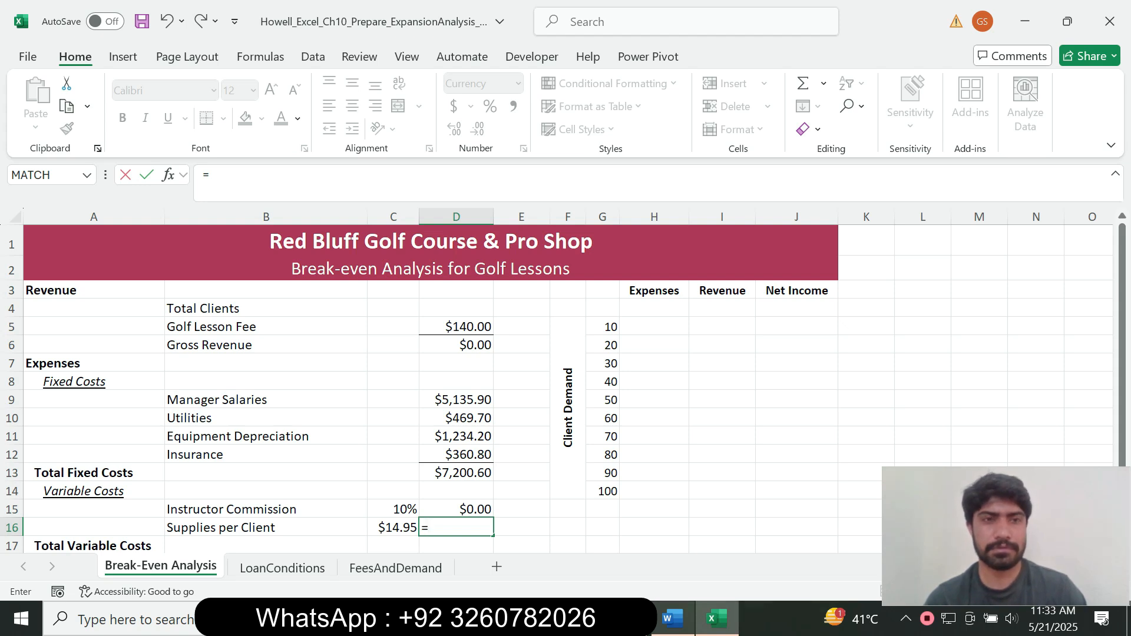
key(Left)
text(*)
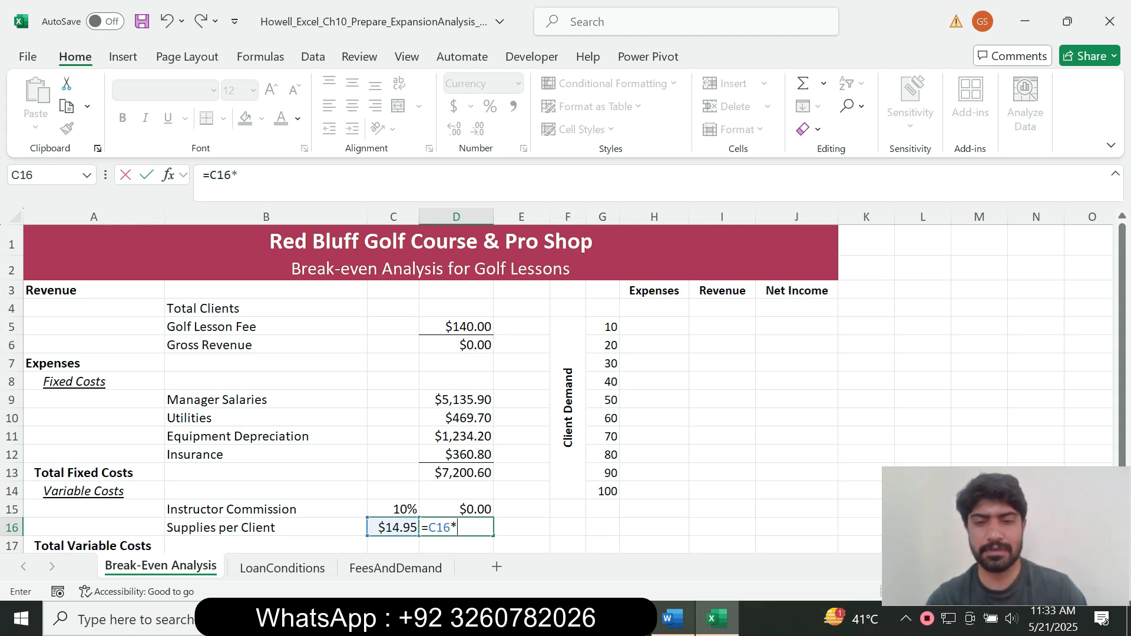
key(alt+Tab)
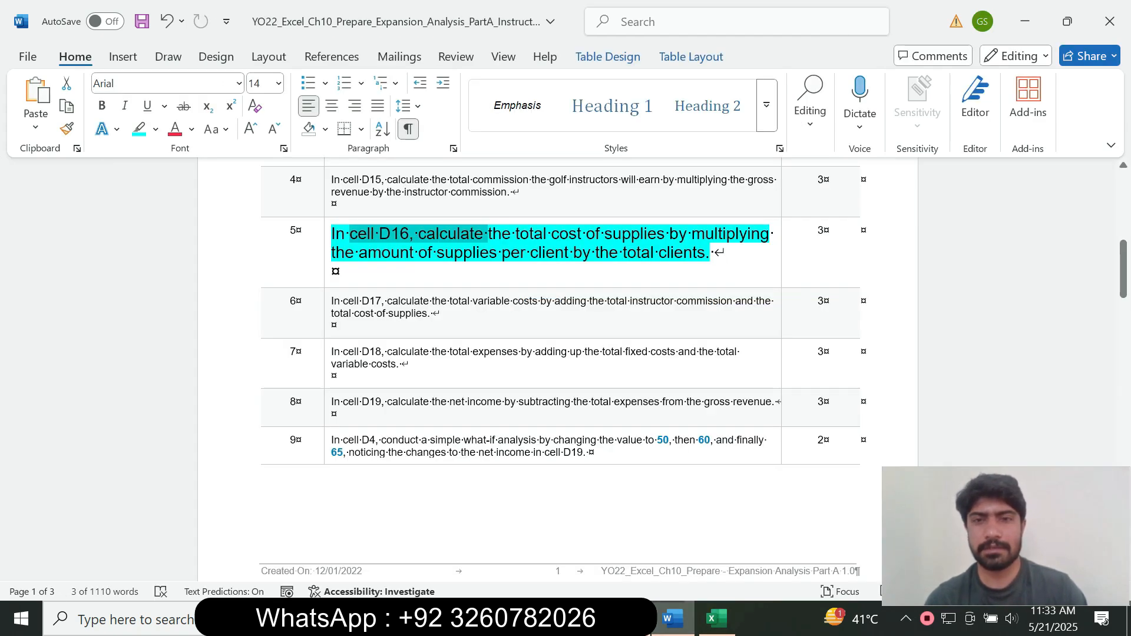
drag(552, 235, 667, 235)
click(716, 619)
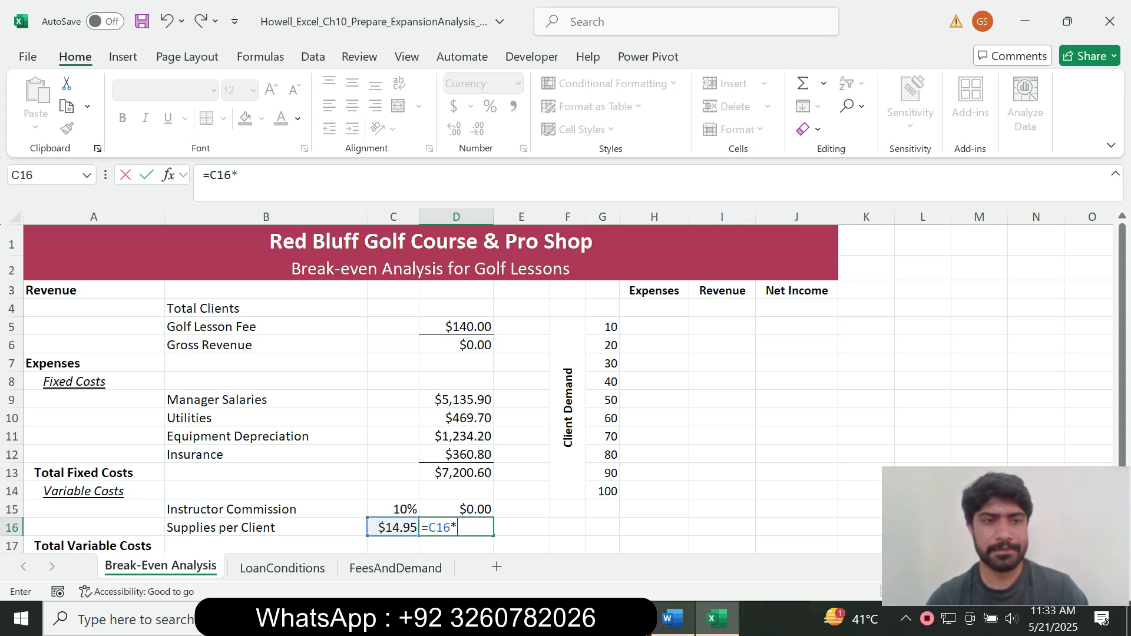
click(456, 308)
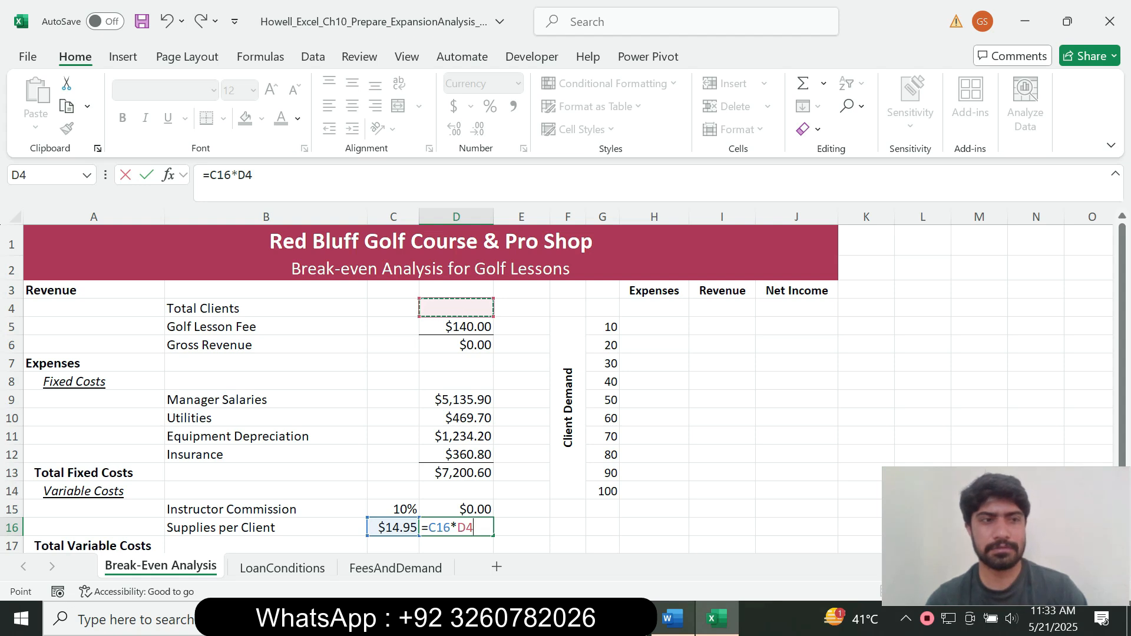
key(Return)
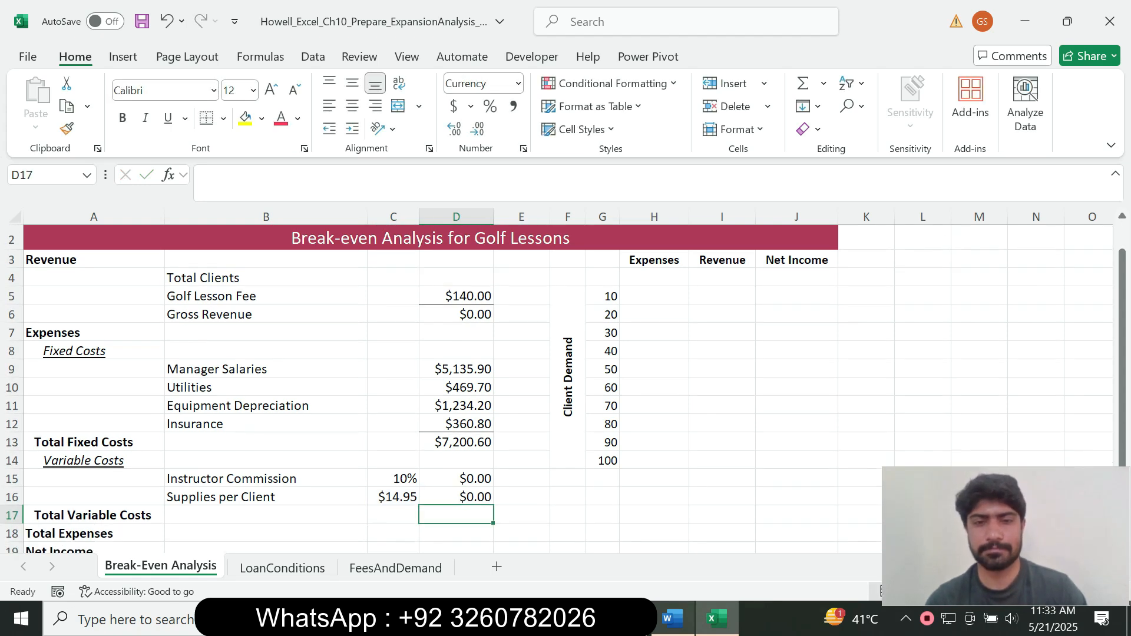
- Switch to Word, return the step 5 instruction text to 9 pt and remove its highlighting
key(alt+Tab)
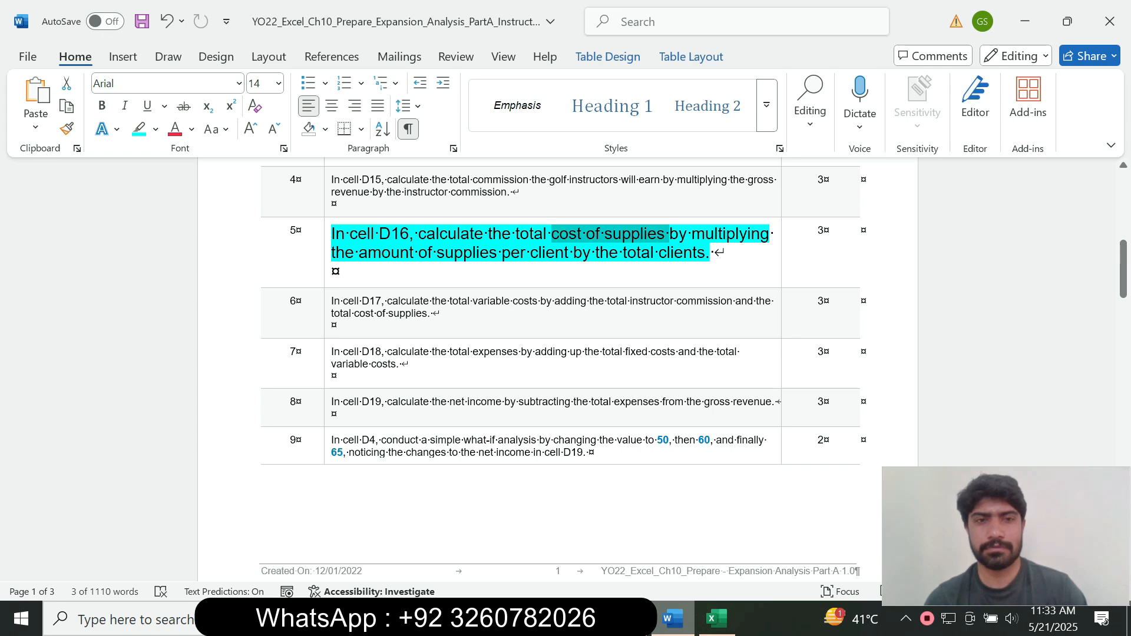
click(328, 254)
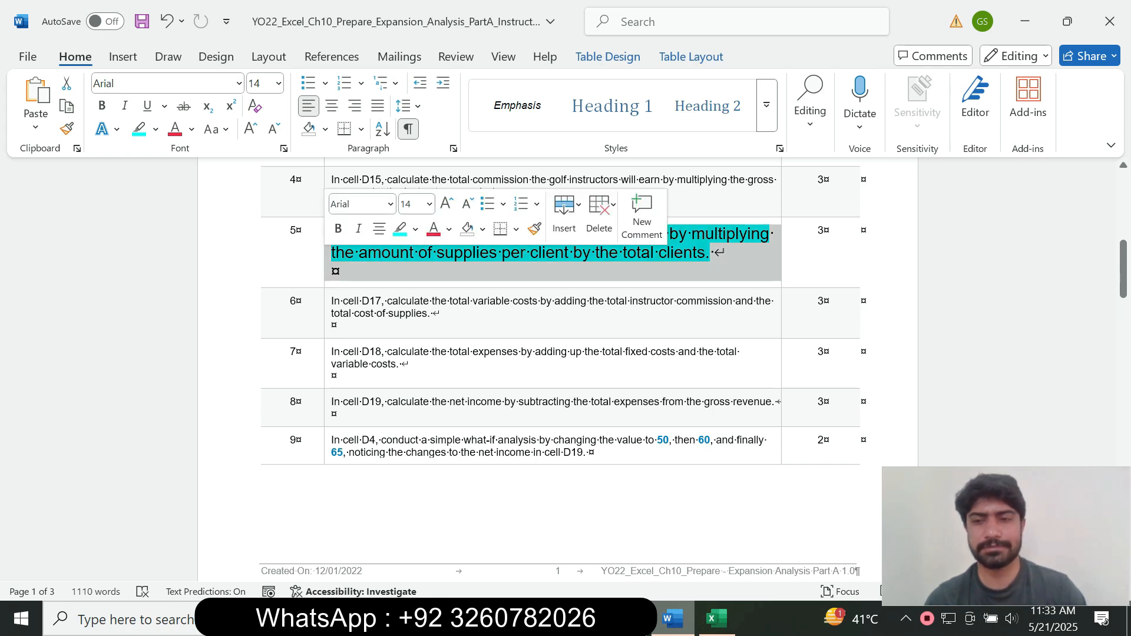
click(429, 203)
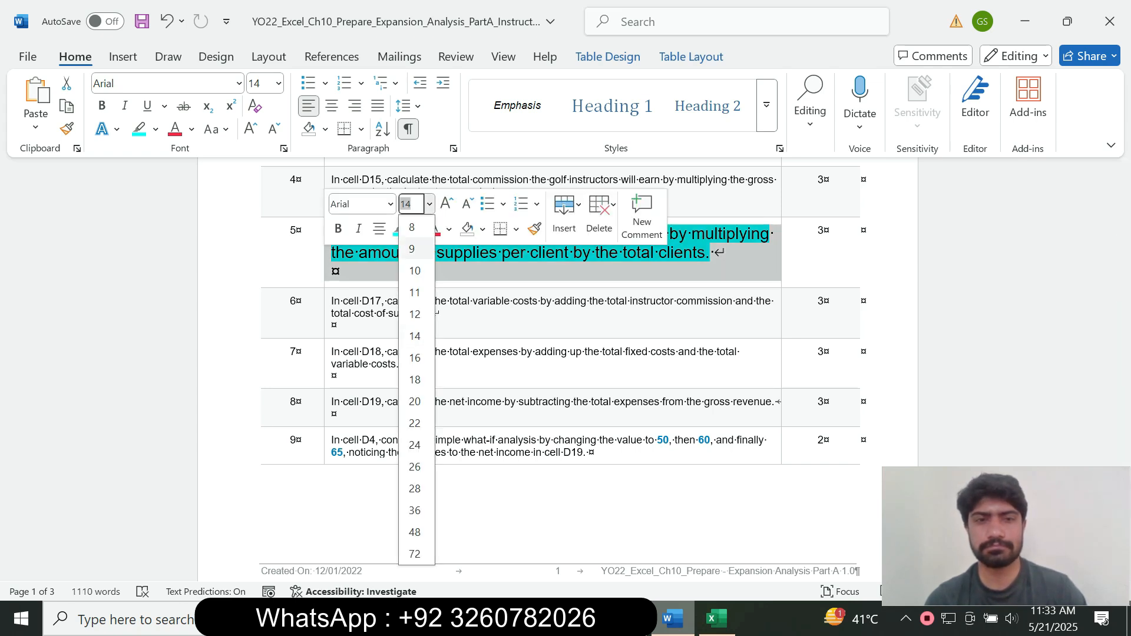
click(413, 248)
click(416, 229)
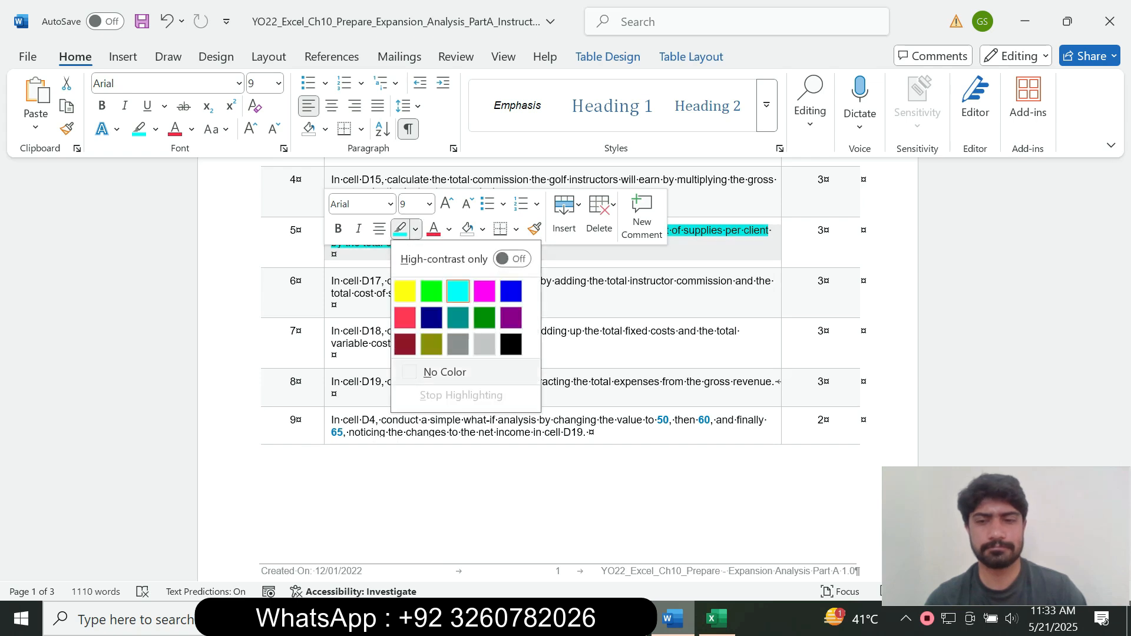
click(430, 372)
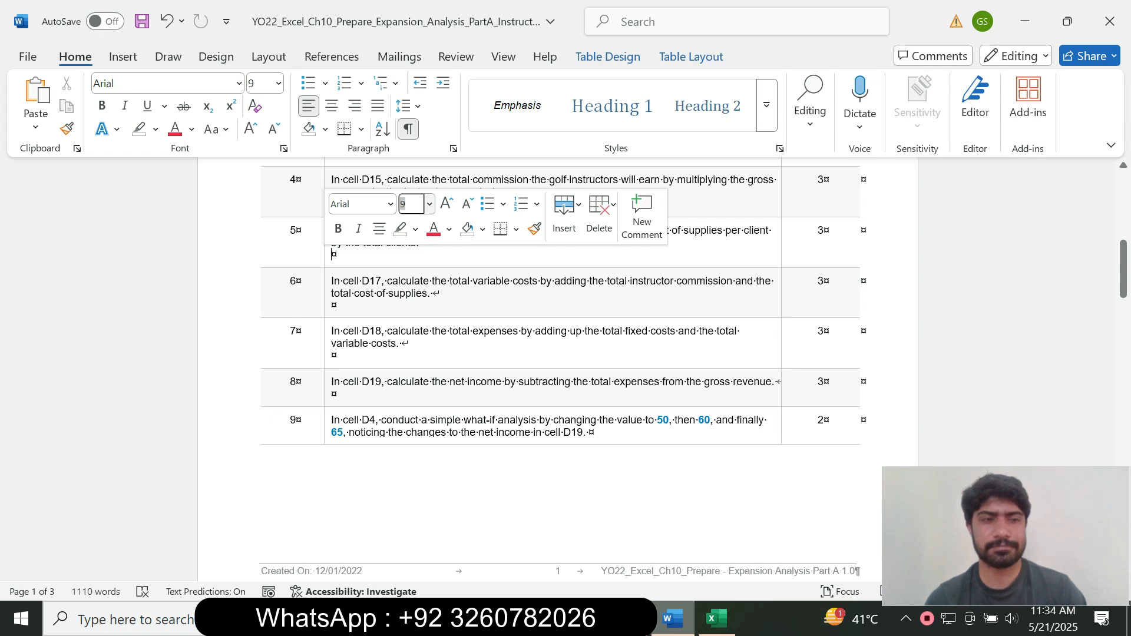
- Set the step 6 instruction text to 14 pt and highlight it in turquoise
click(328, 290)
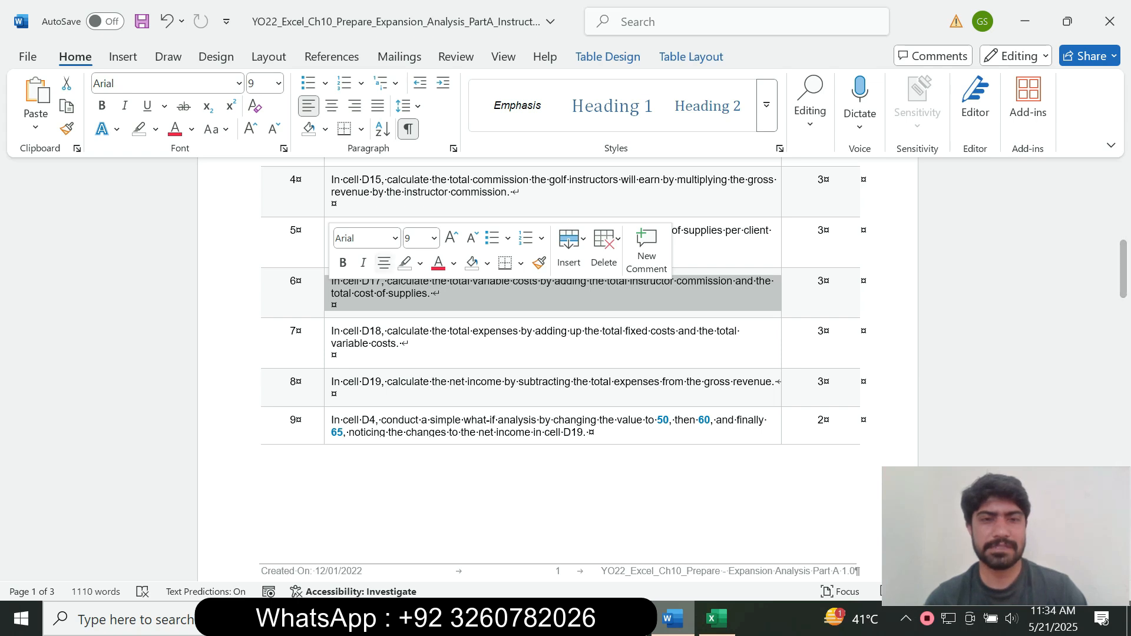
click(433, 238)
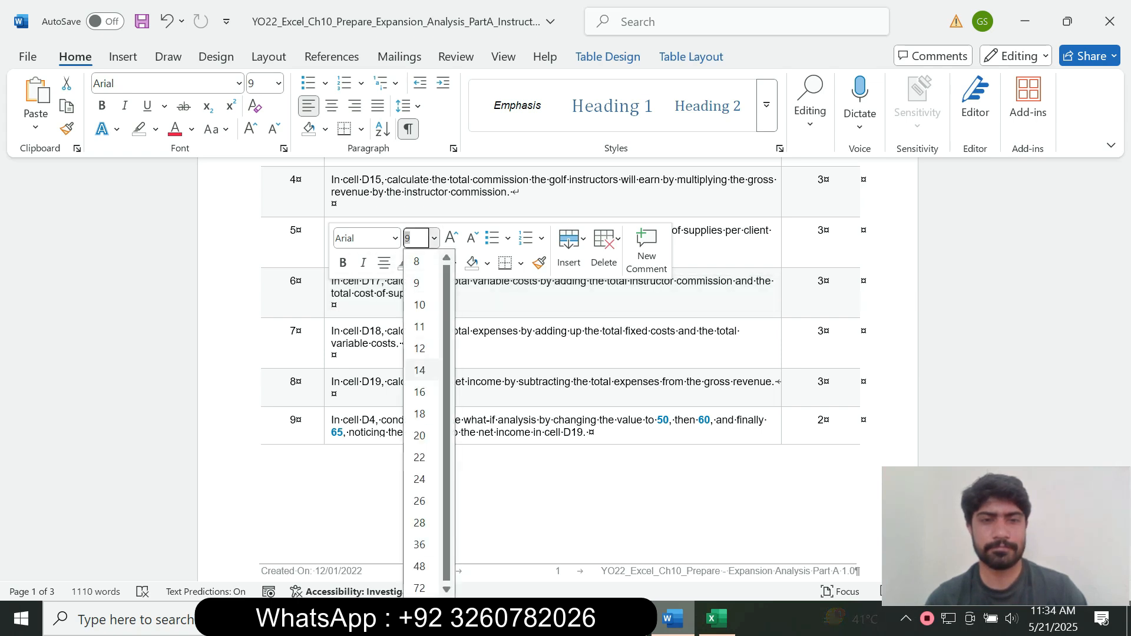
click(420, 364)
click(420, 263)
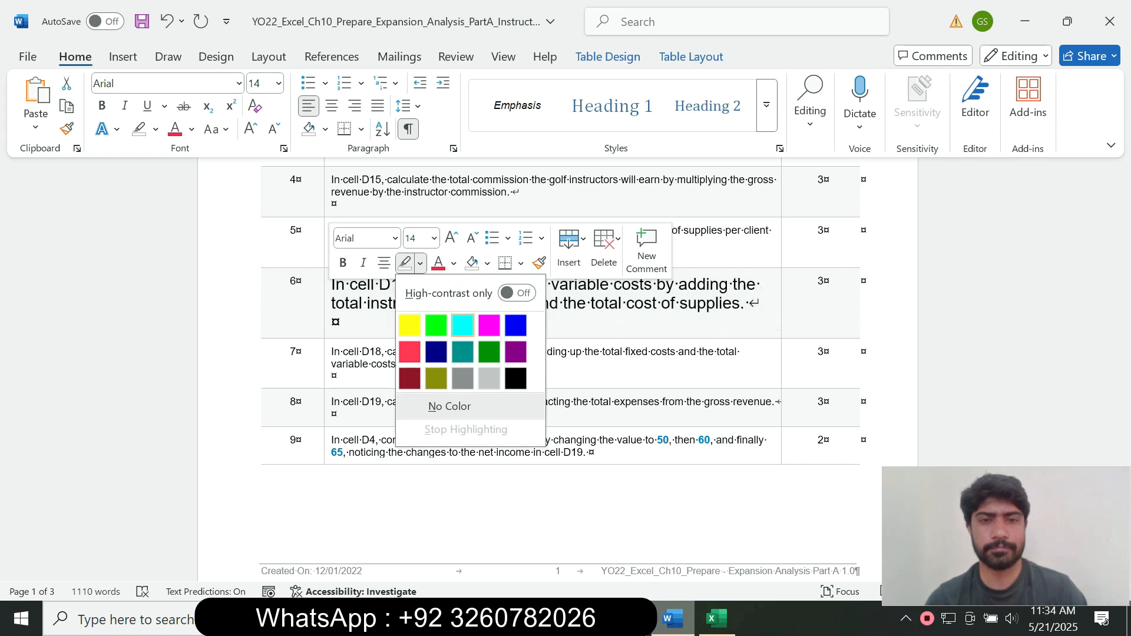
click(461, 324)
- Read the step 6 instruction in Word, checking its target cell D17 on the Break-Even Analysis worksheet in Excel
drag(331, 284, 750, 303)
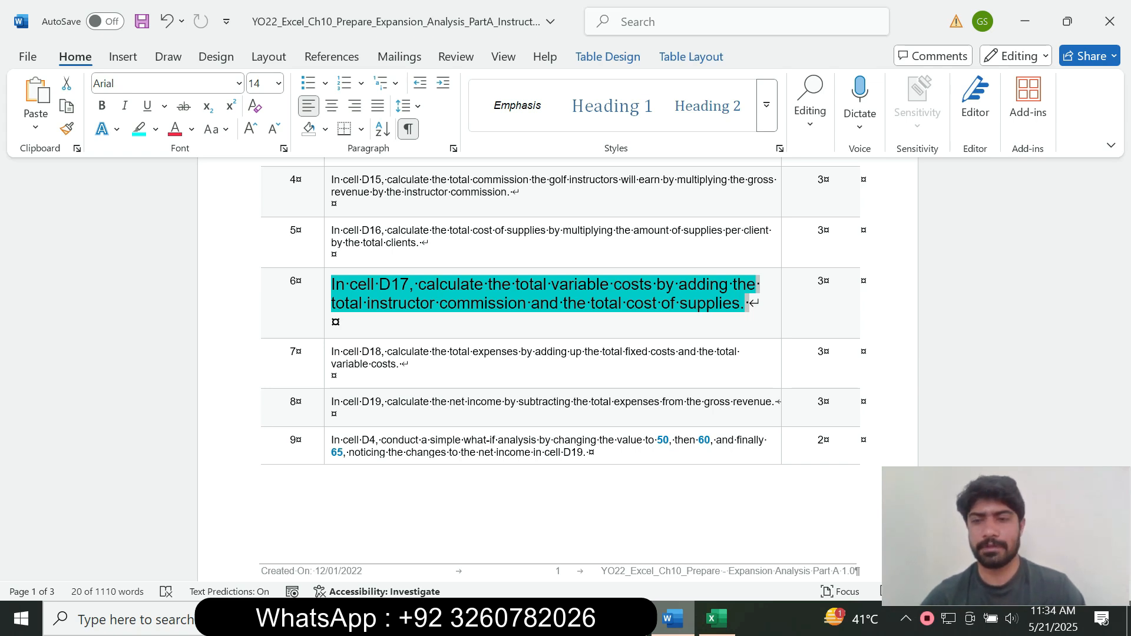
click(371, 285)
drag(371, 284, 487, 285)
click(716, 618)
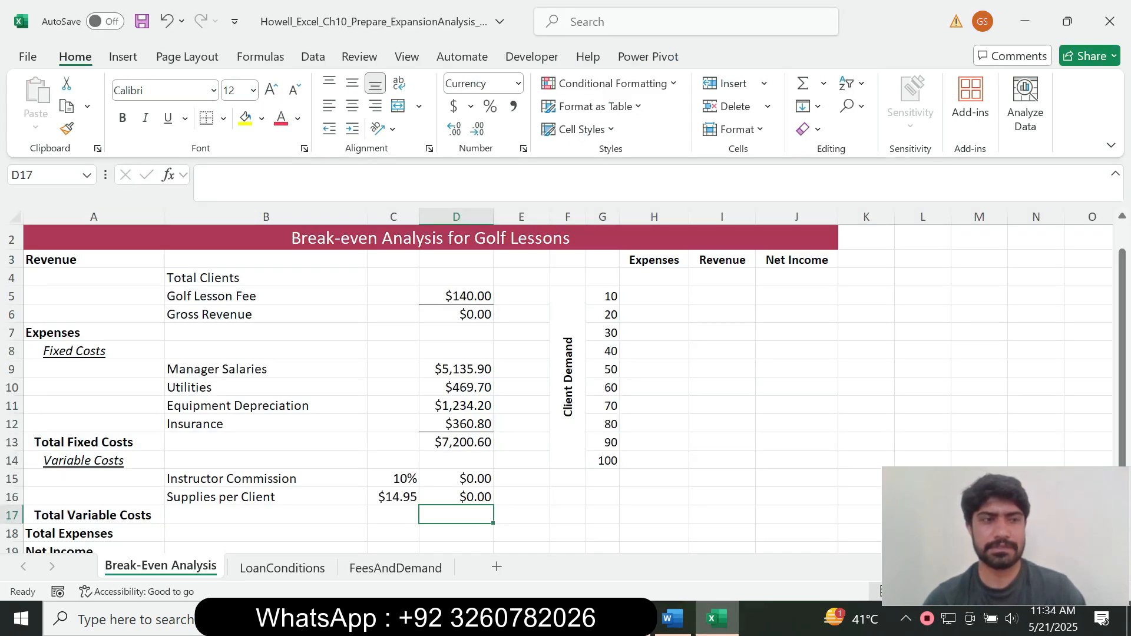
click(672, 619)
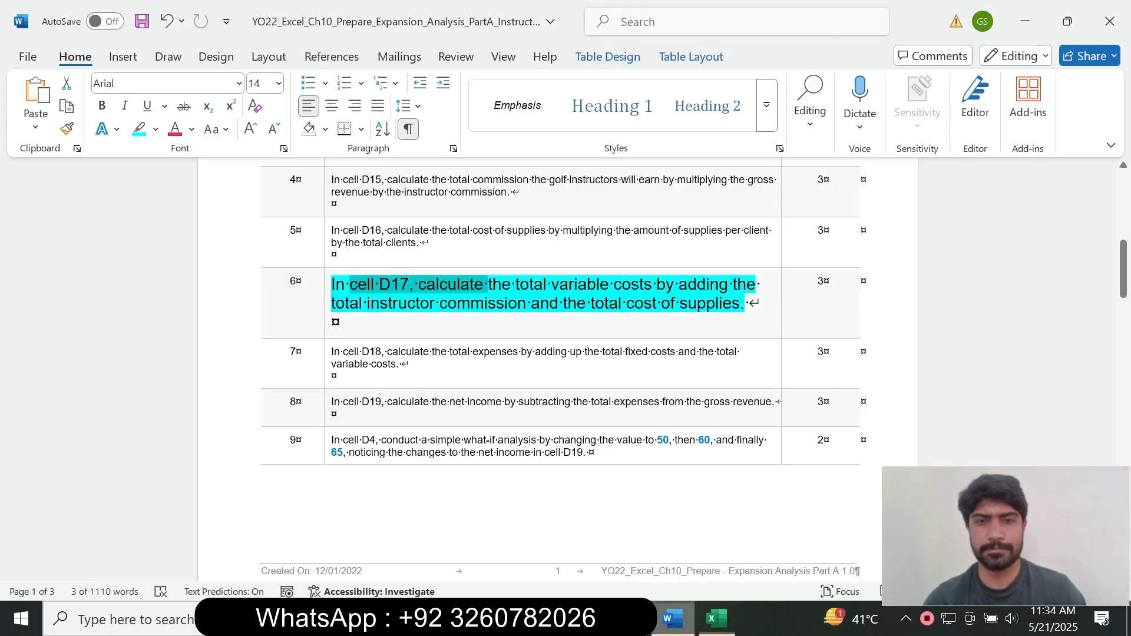
drag(418, 284, 679, 286)
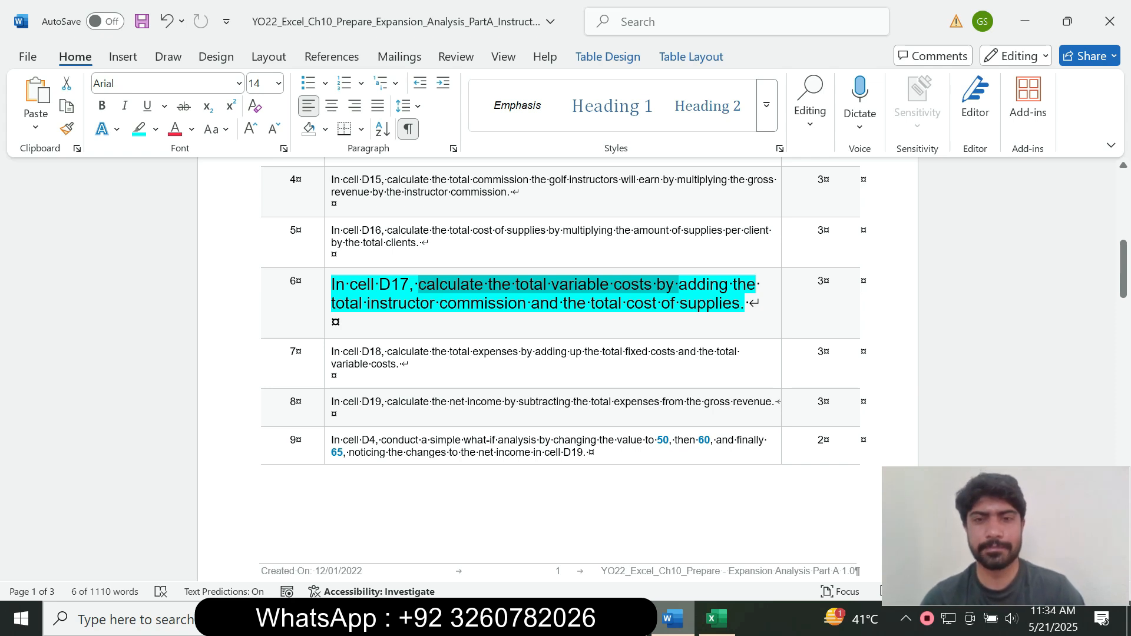
drag(331, 303, 744, 304)
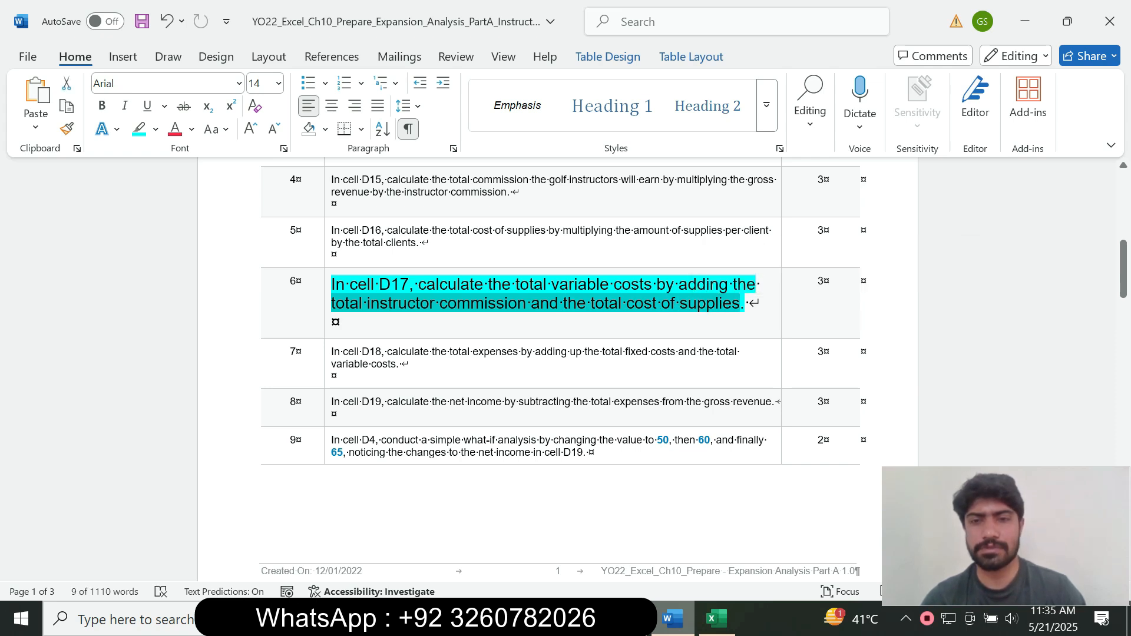
- Switch to Excel and calculate the total variable costs in cell D17 with =SUM(D15:D16)
key(alt+Tab)
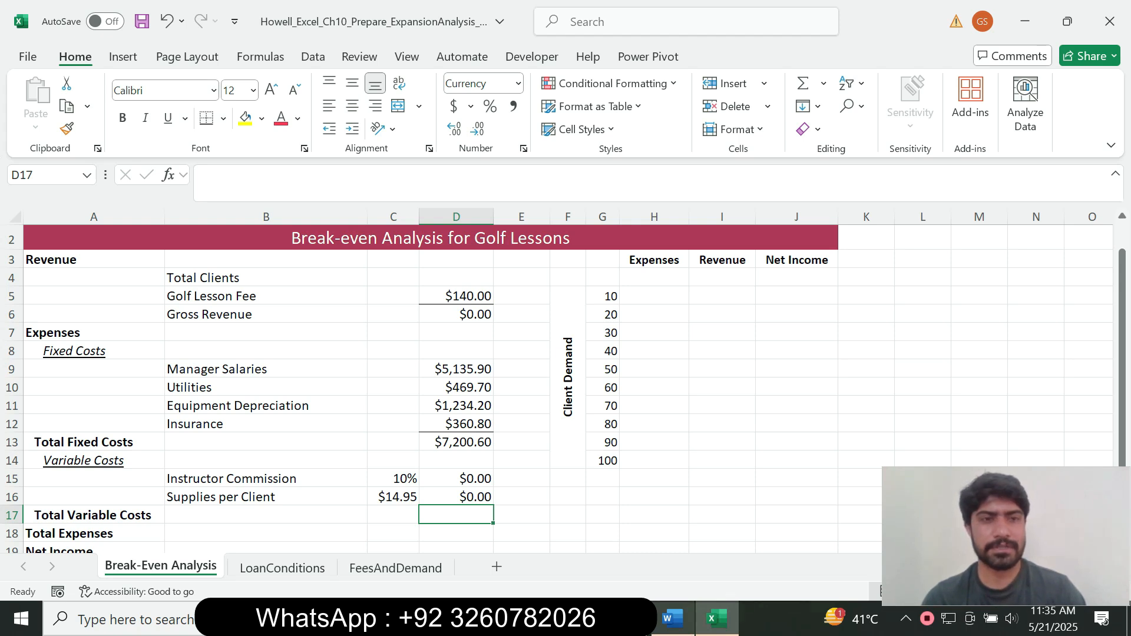
text(=)
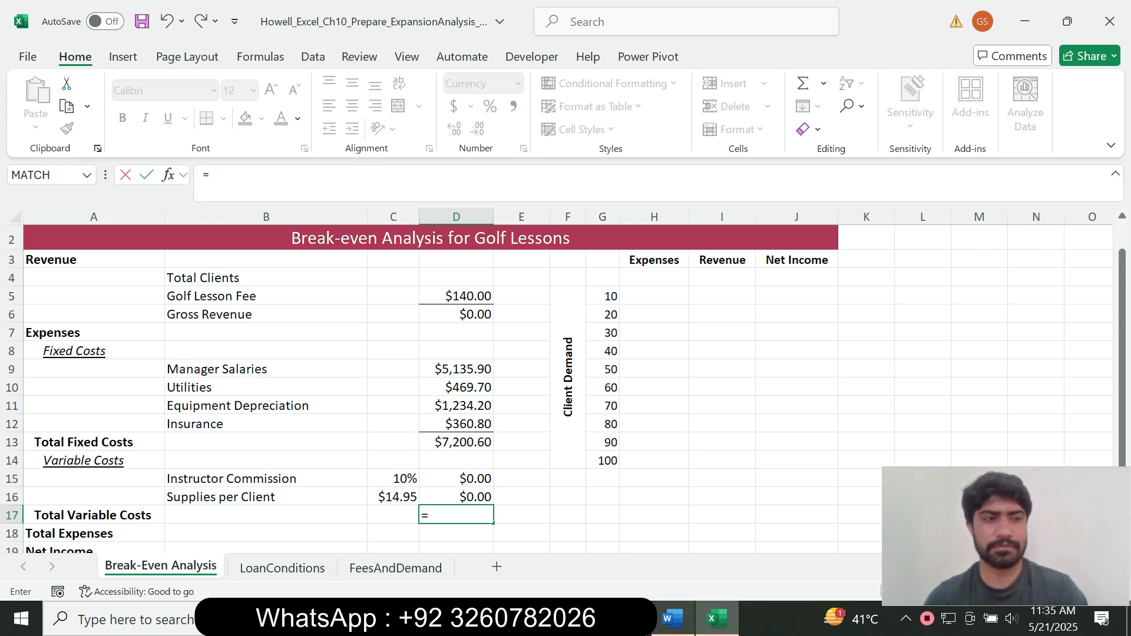
text(sum)
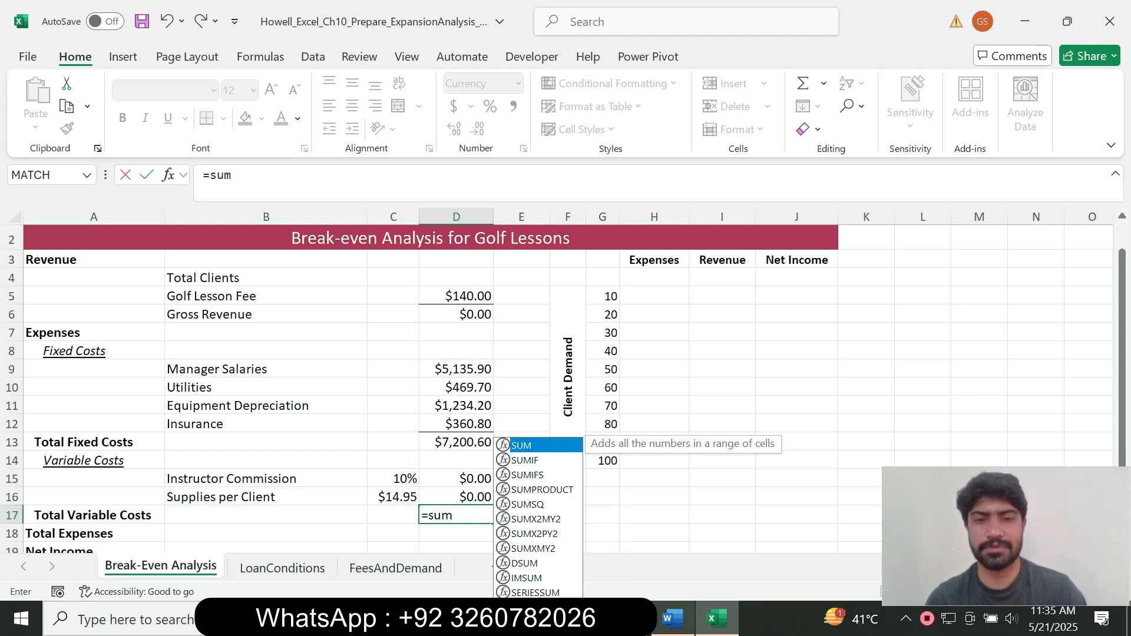
key(Tab)
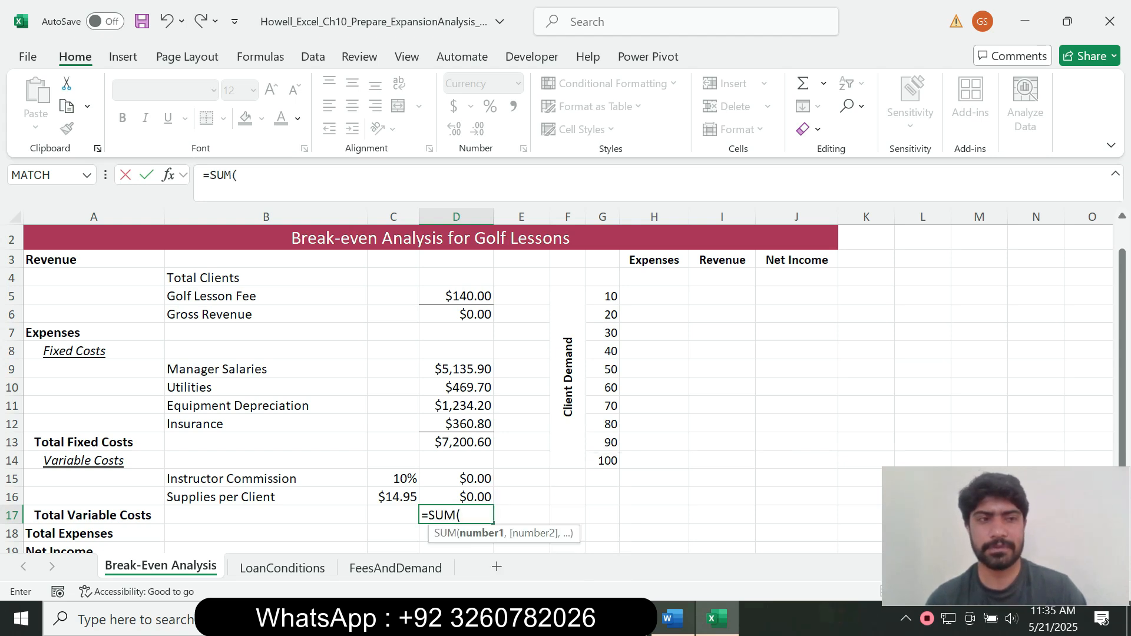
click(242, 175)
text(D1)
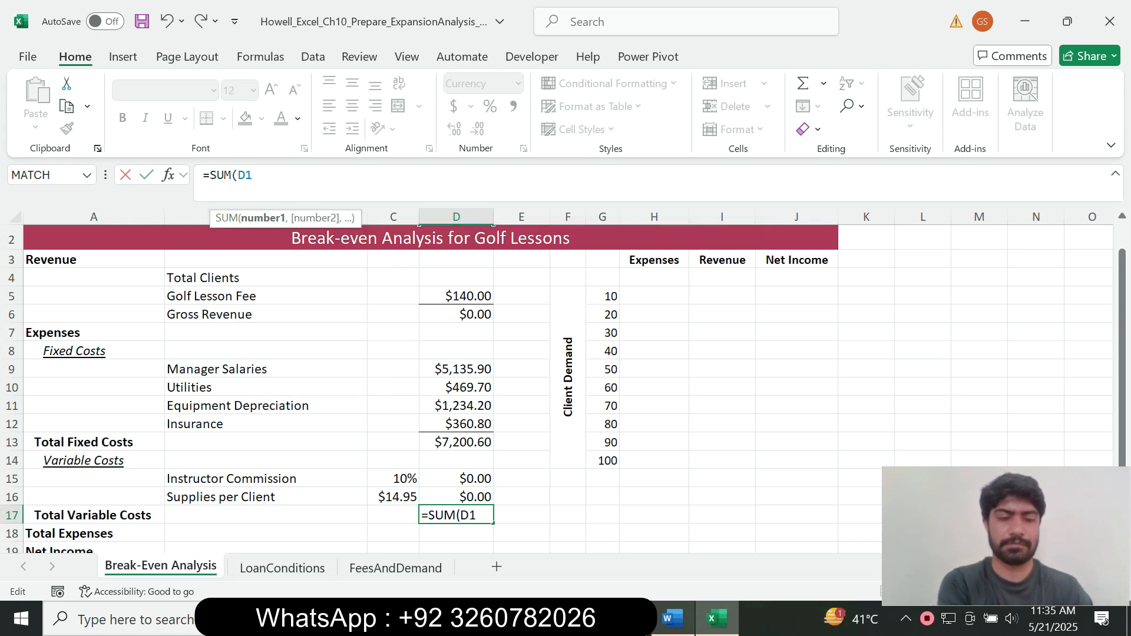
text(5:D16)
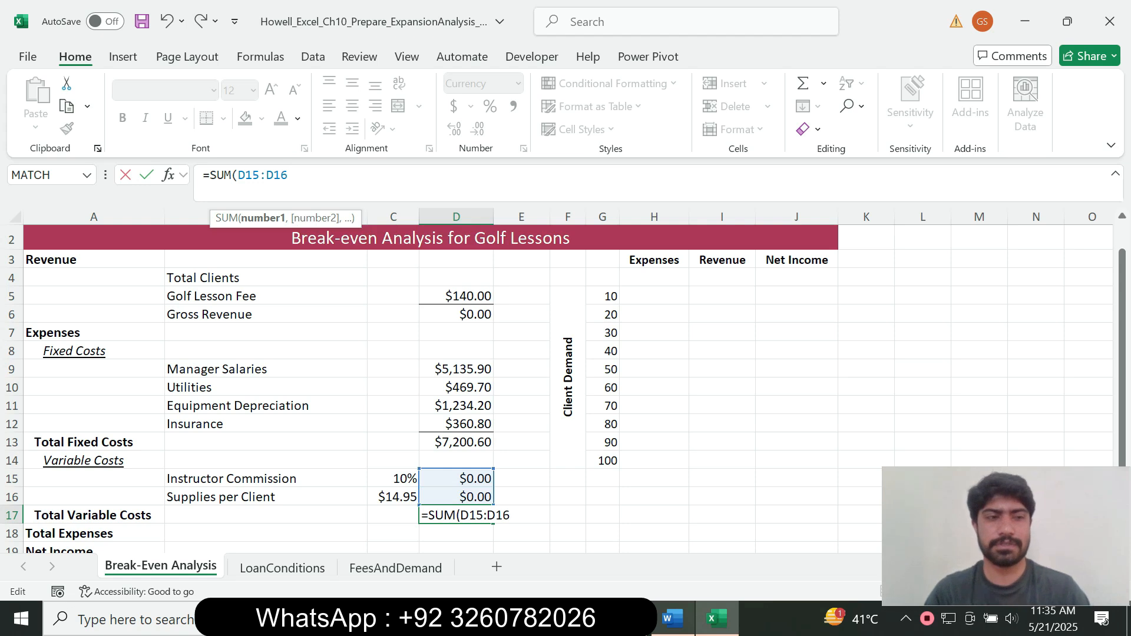
text())
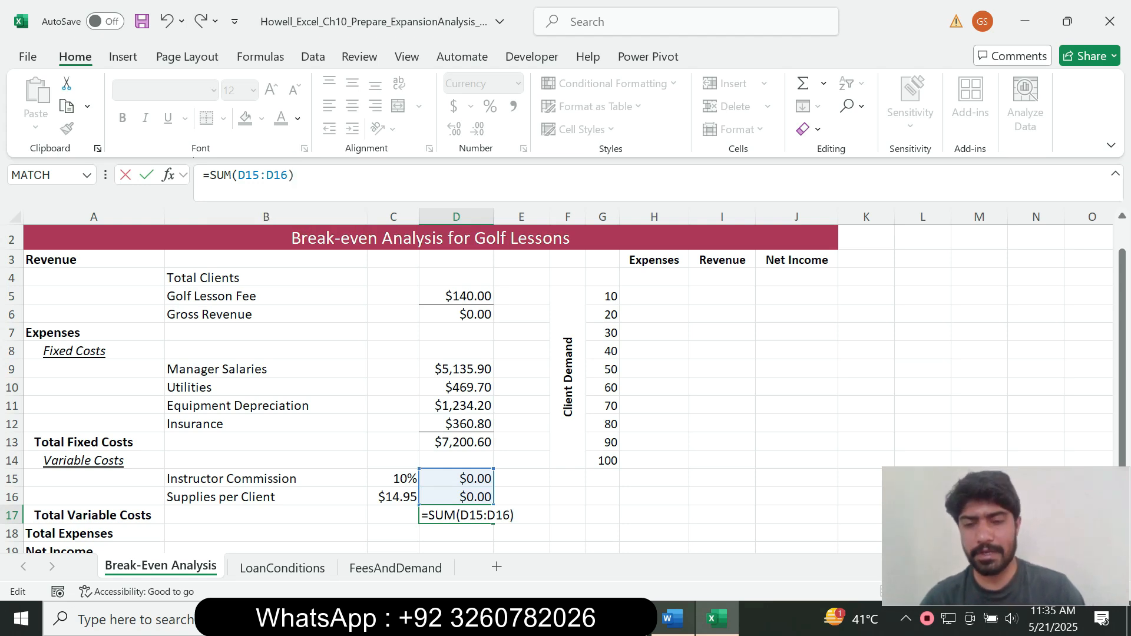
key(Return)
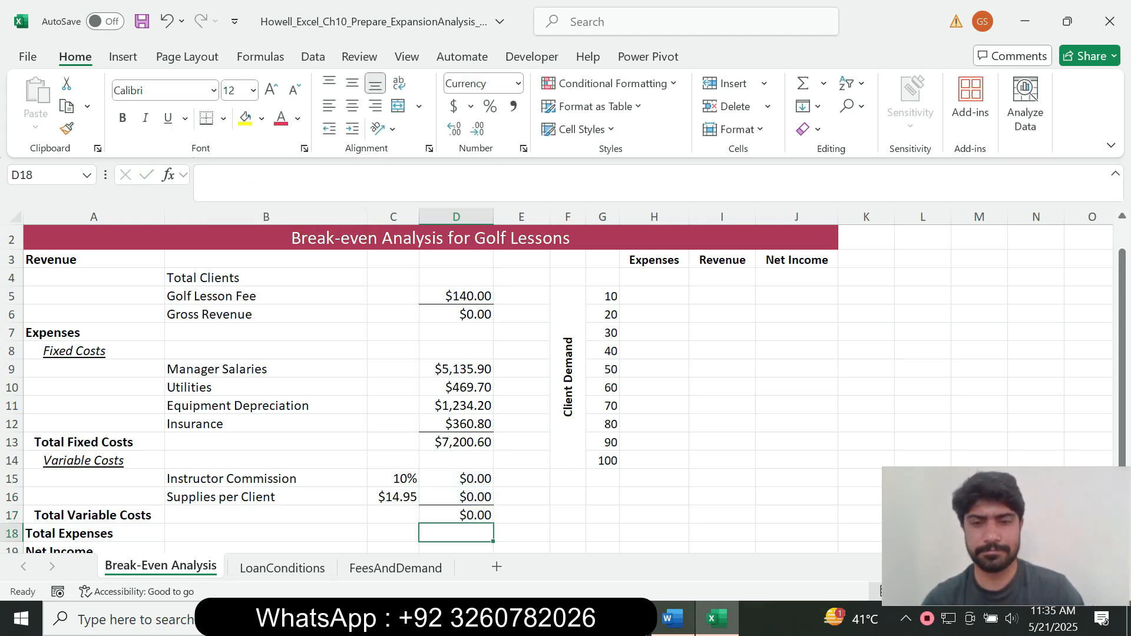
- Switch to Word, return the step 6 instruction text to 9 pt and remove its highlighting
key(alt+Tab)
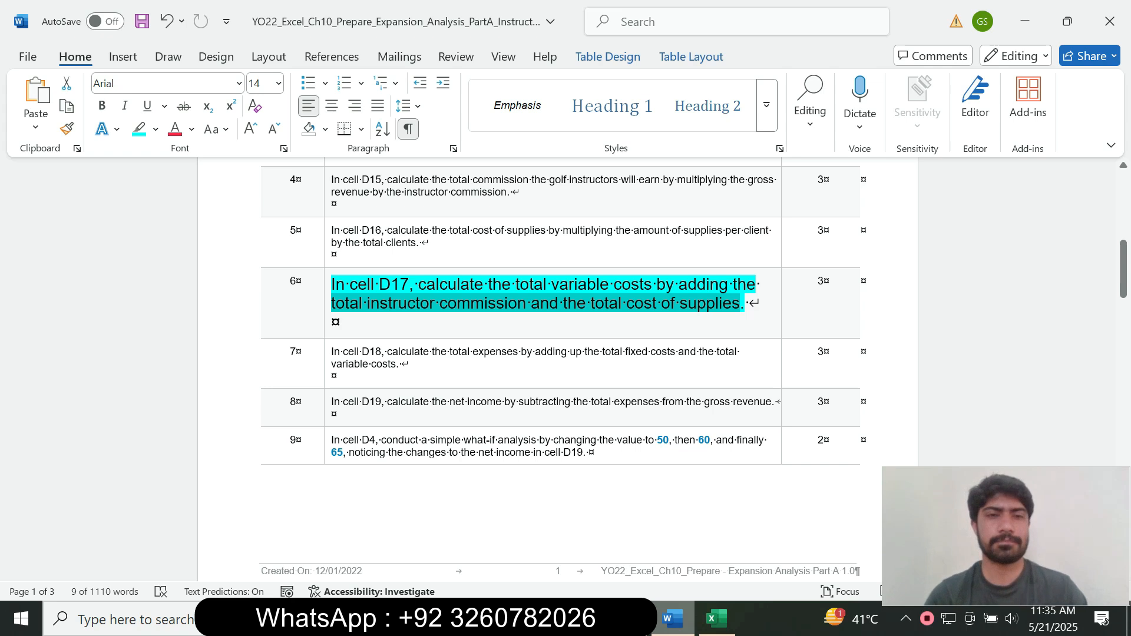
drag(332, 304, 336, 322)
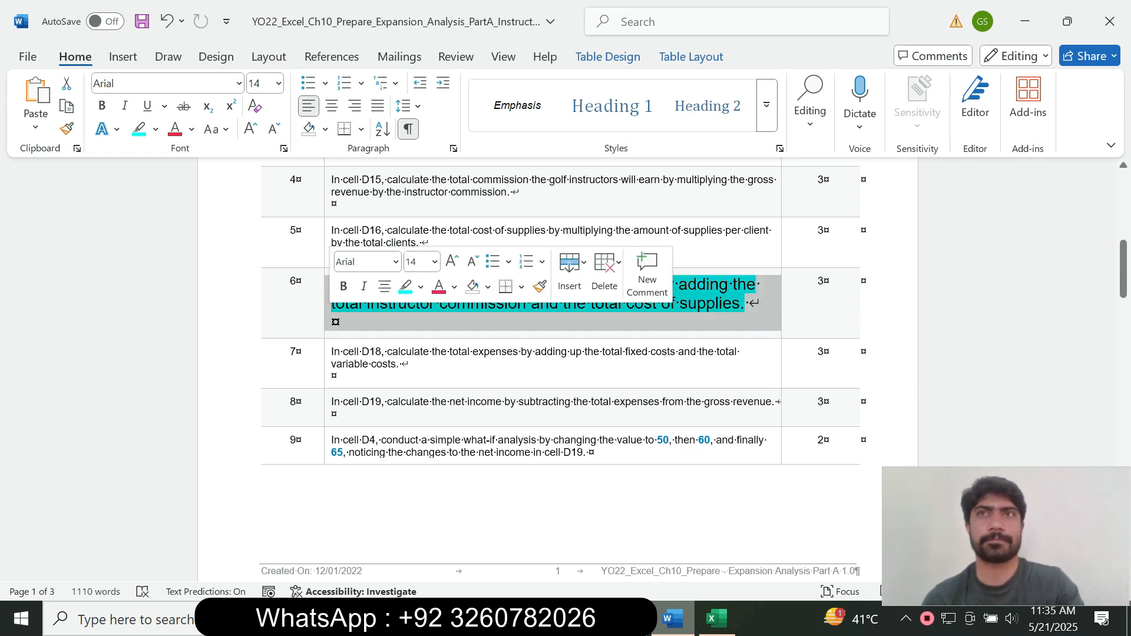
click(434, 261)
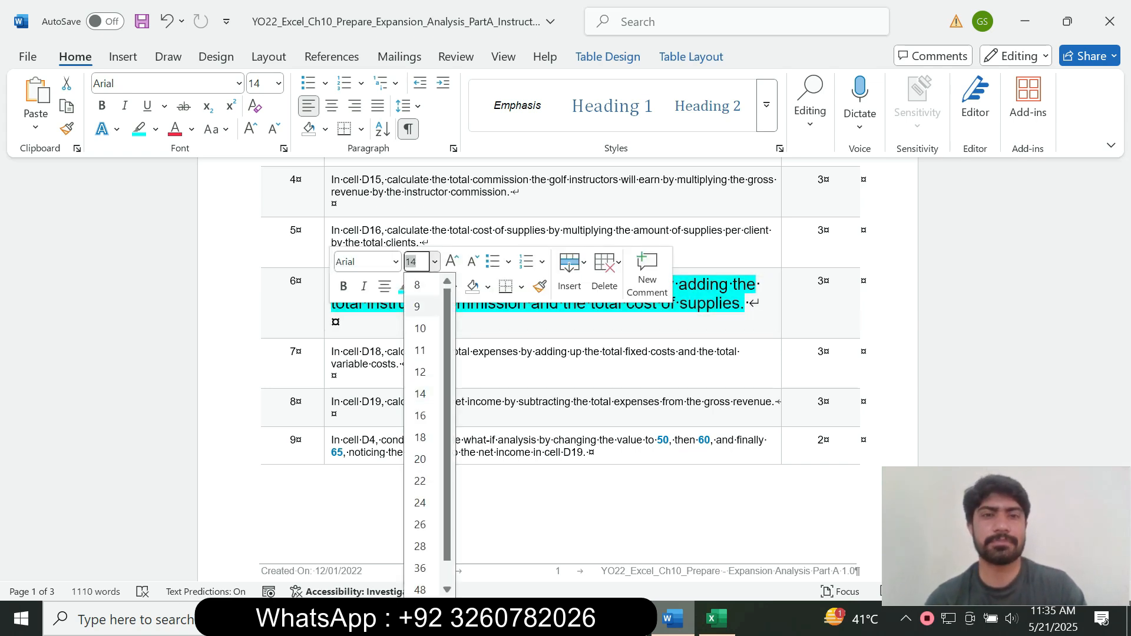
click(422, 393)
click(420, 287)
click(449, 429)
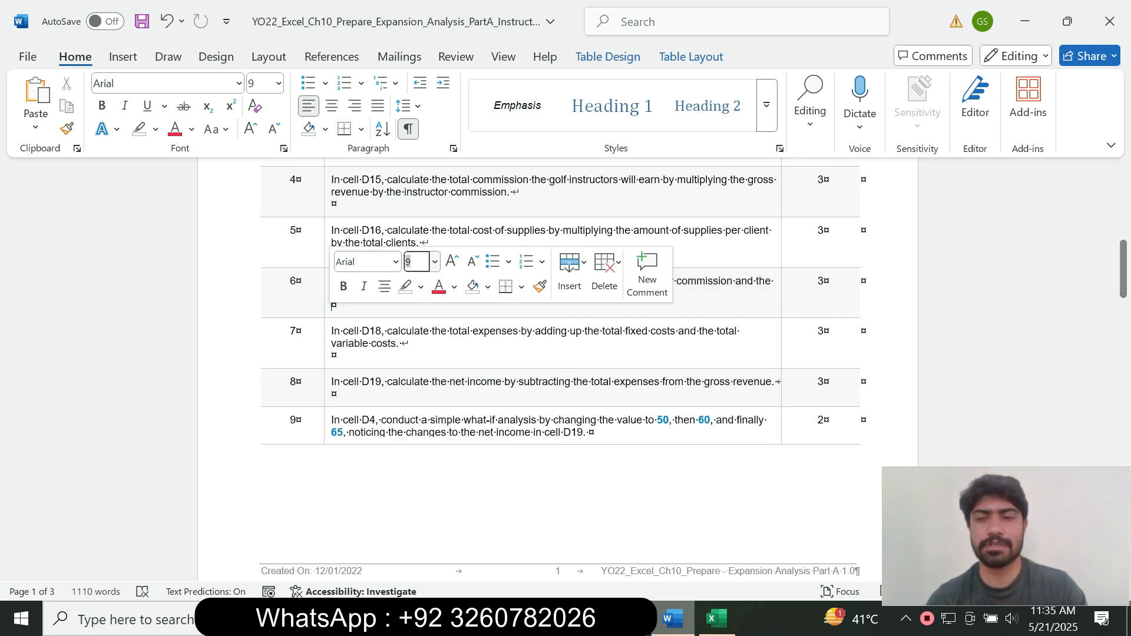
- Set the step 7 instruction text to 14 pt and highlight it in turquoise
click(327, 343)
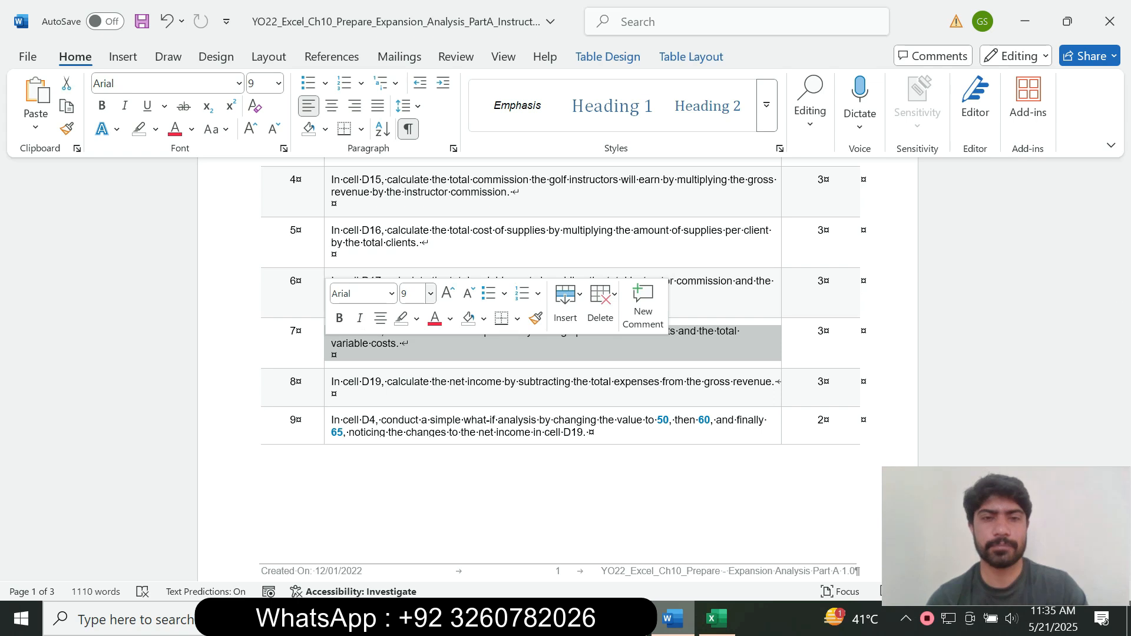
click(431, 293)
click(416, 425)
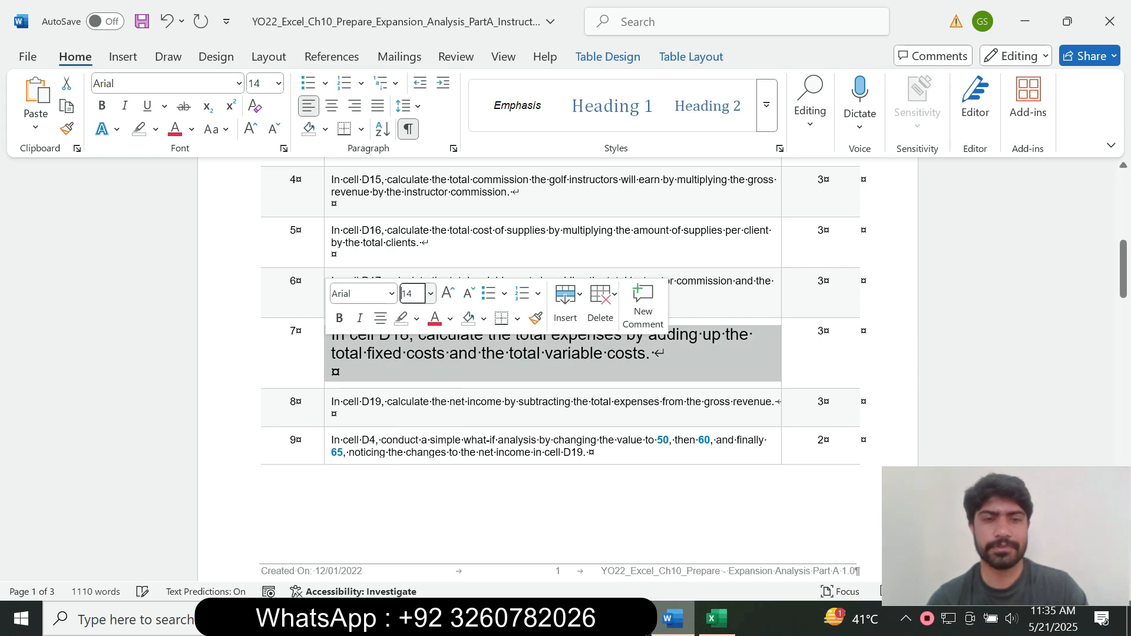
click(417, 318)
click(459, 381)
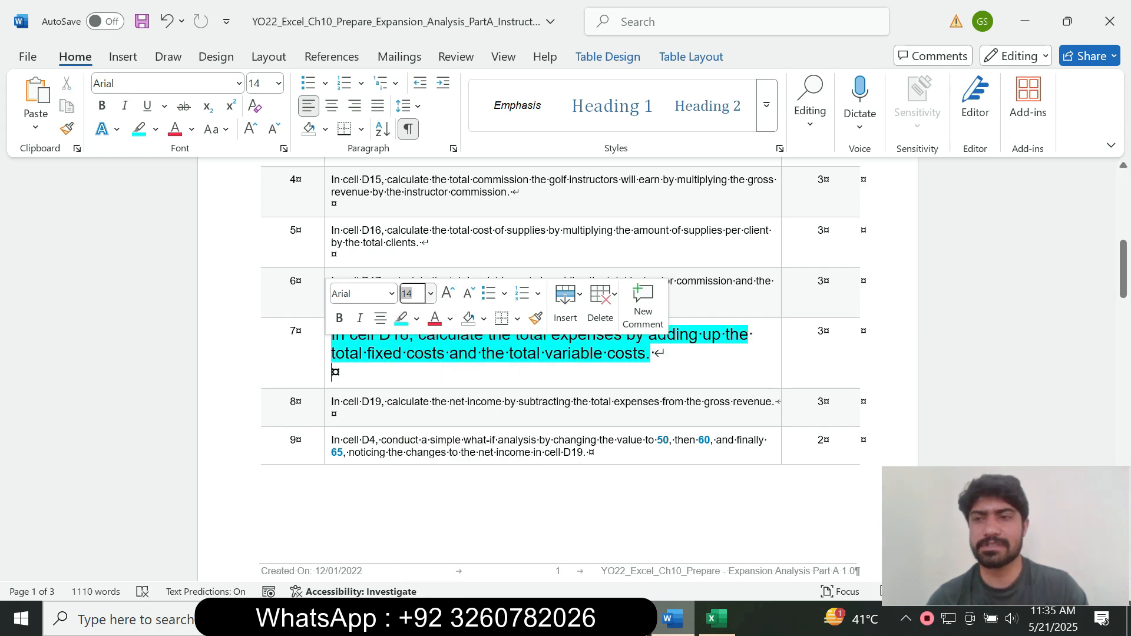
- Read the step 7 instruction in Word, checking its target cell D18 on the Break-Even Analysis worksheet in Excel
drag(1123, 268, 1123, 281)
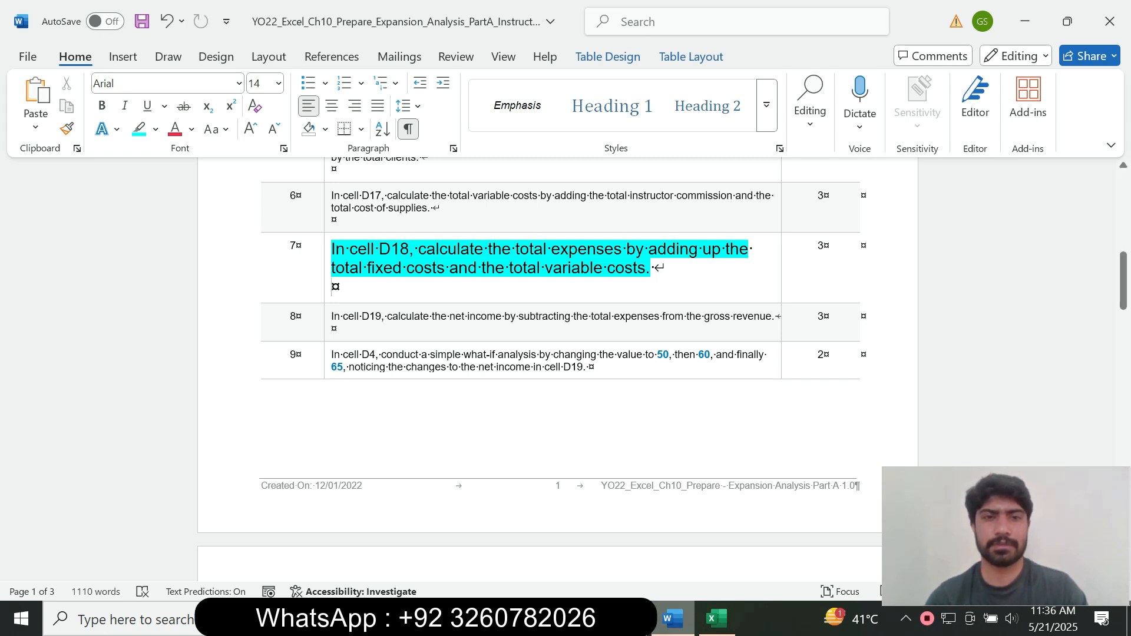
drag(358, 258, 408, 250)
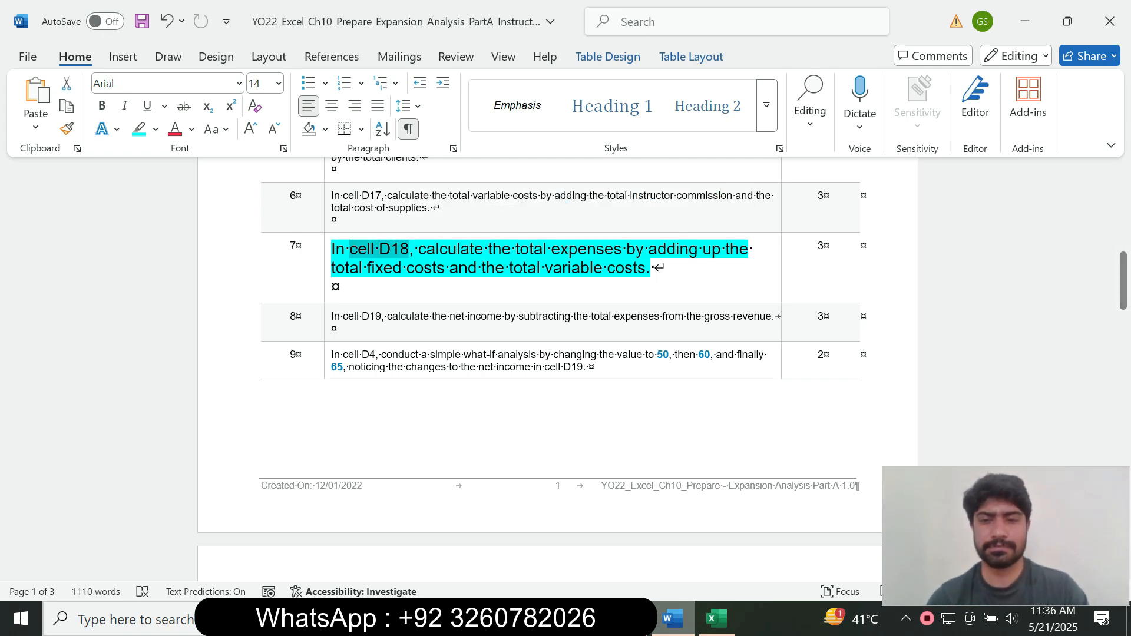
click(717, 619)
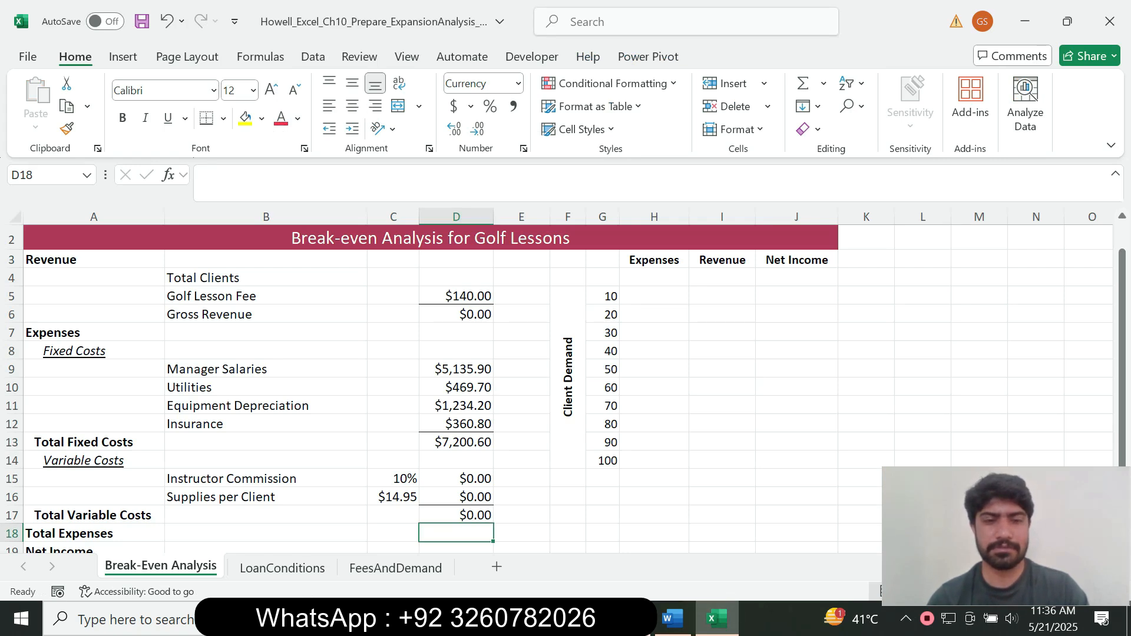
click(672, 619)
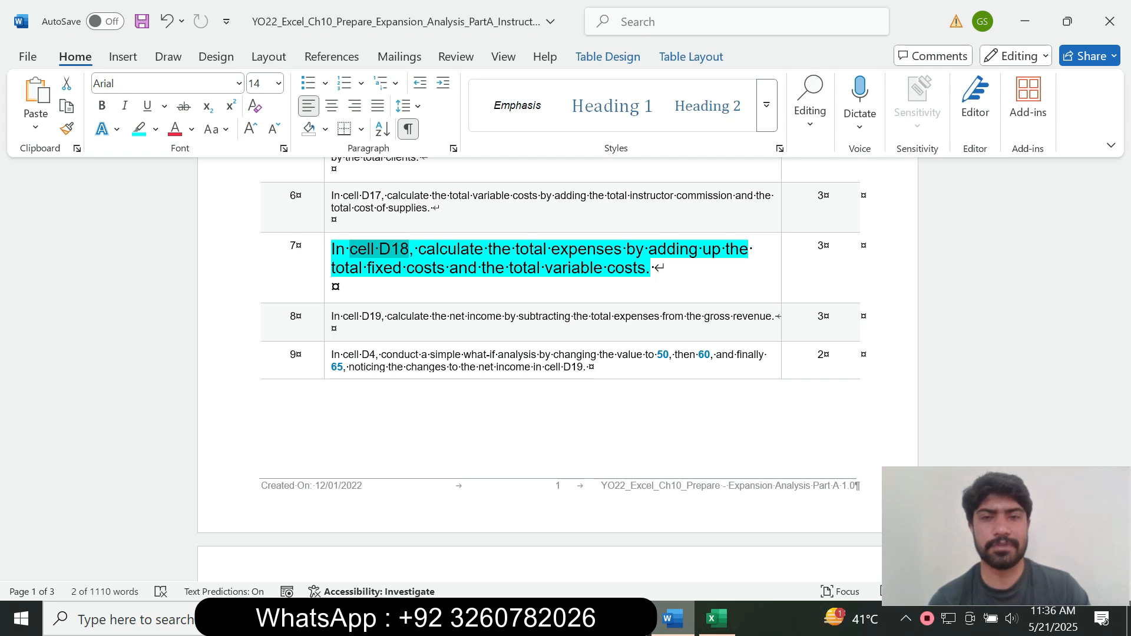
- Switch to Excel and calculate the total expenses in cell D18 with =SUM(D13,D17), consulting the Word instruction for the cost items
key(alt+Tab)
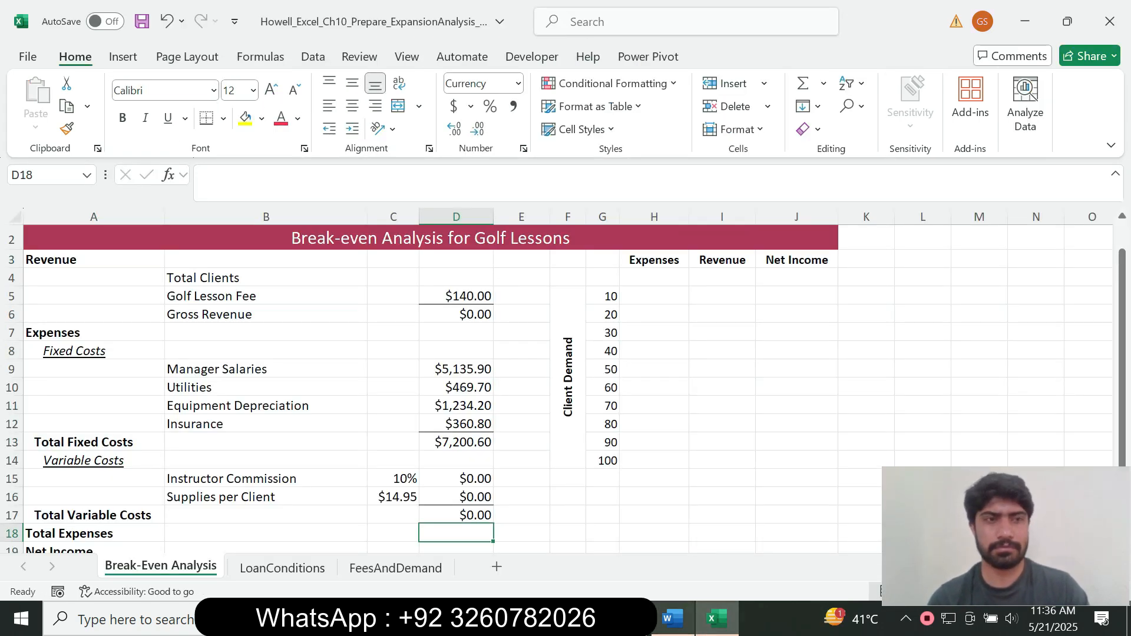
text(=)
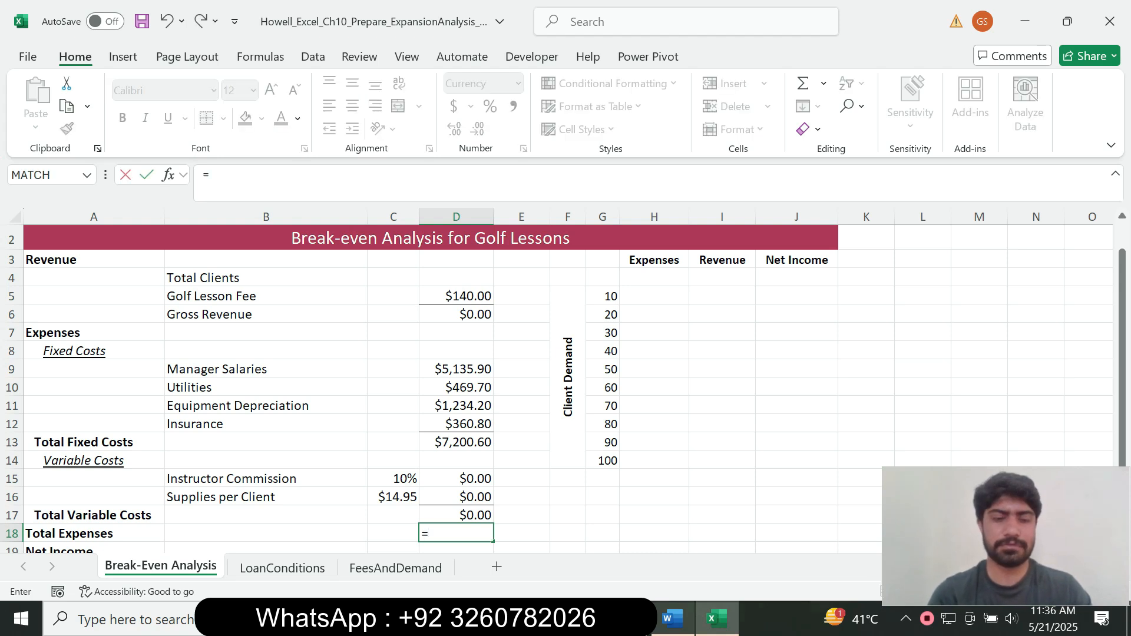
text(sum)
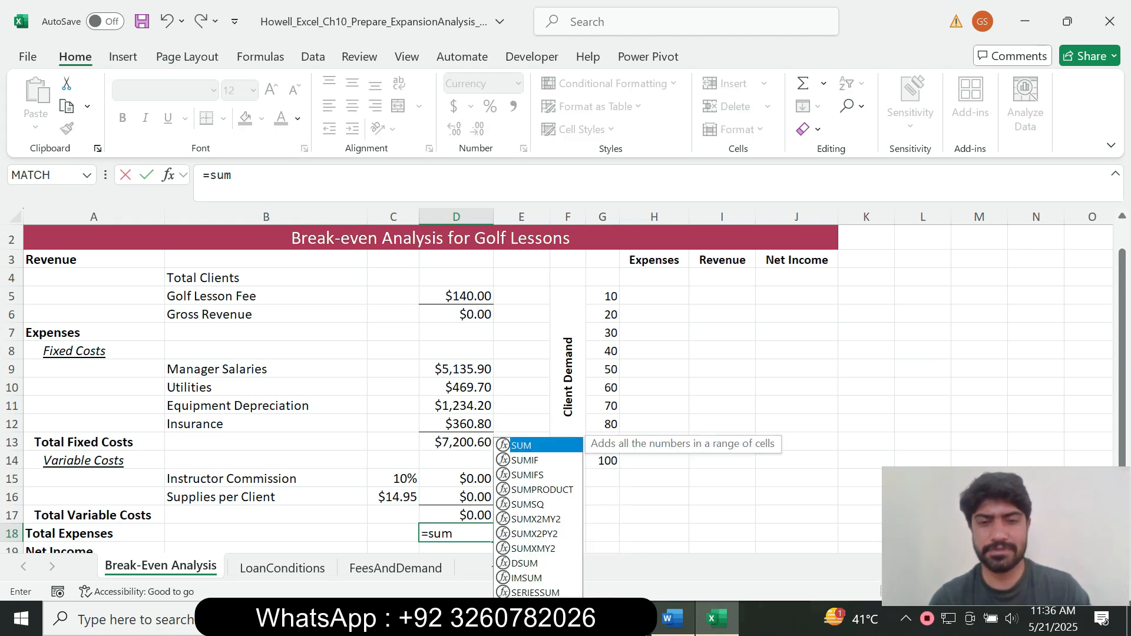
key(Tab)
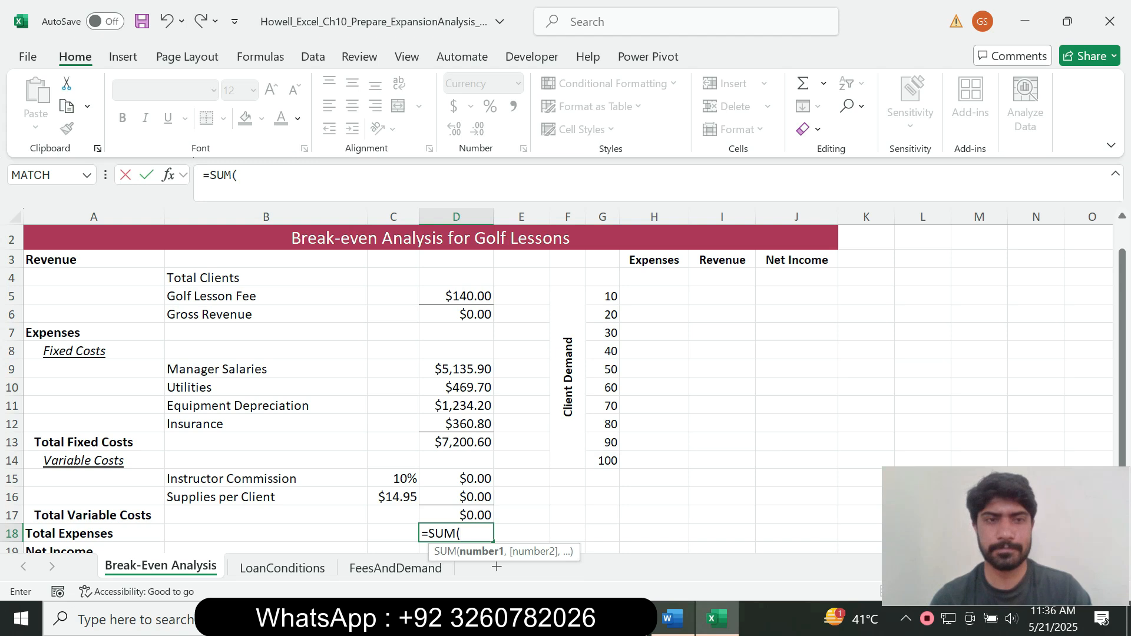
click(238, 176)
key(alt+Tab)
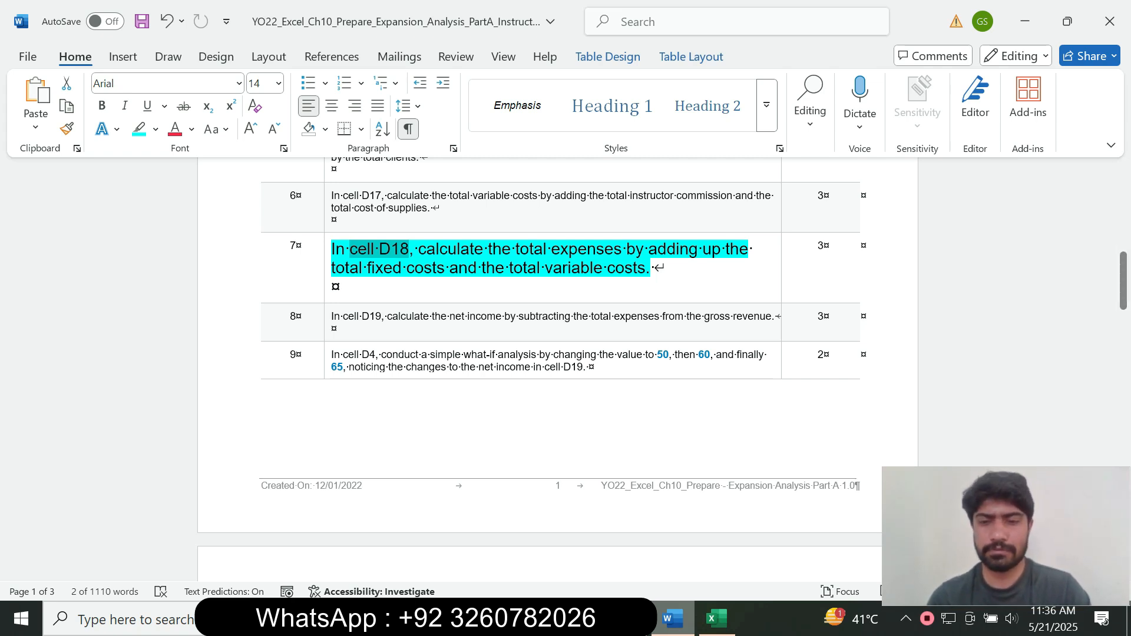
key(alt+Tab)
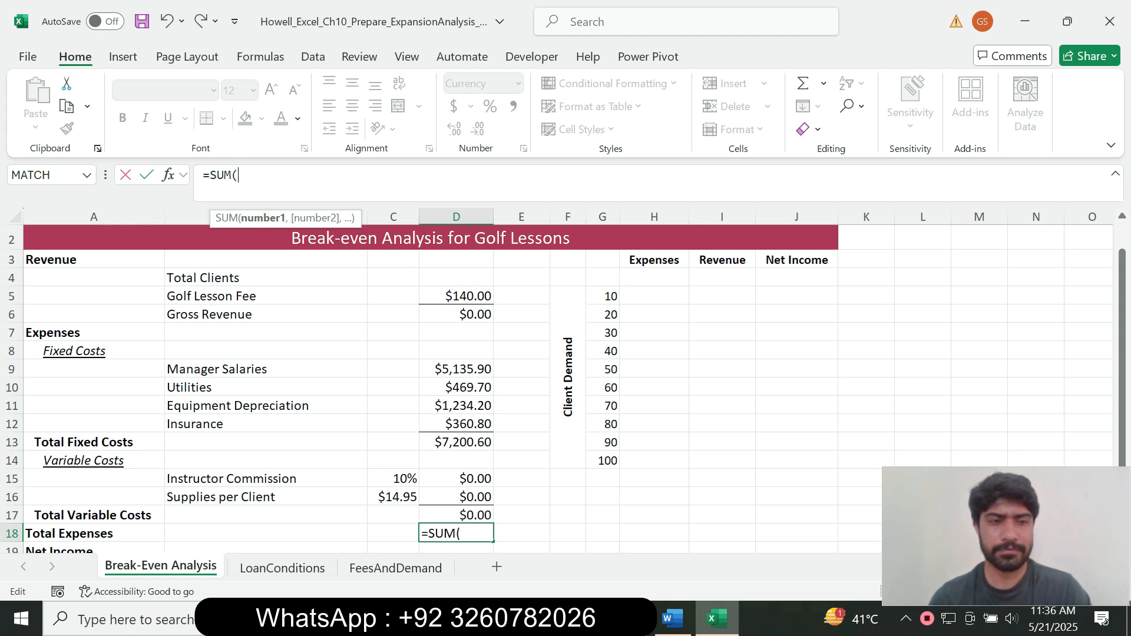
click(456, 442)
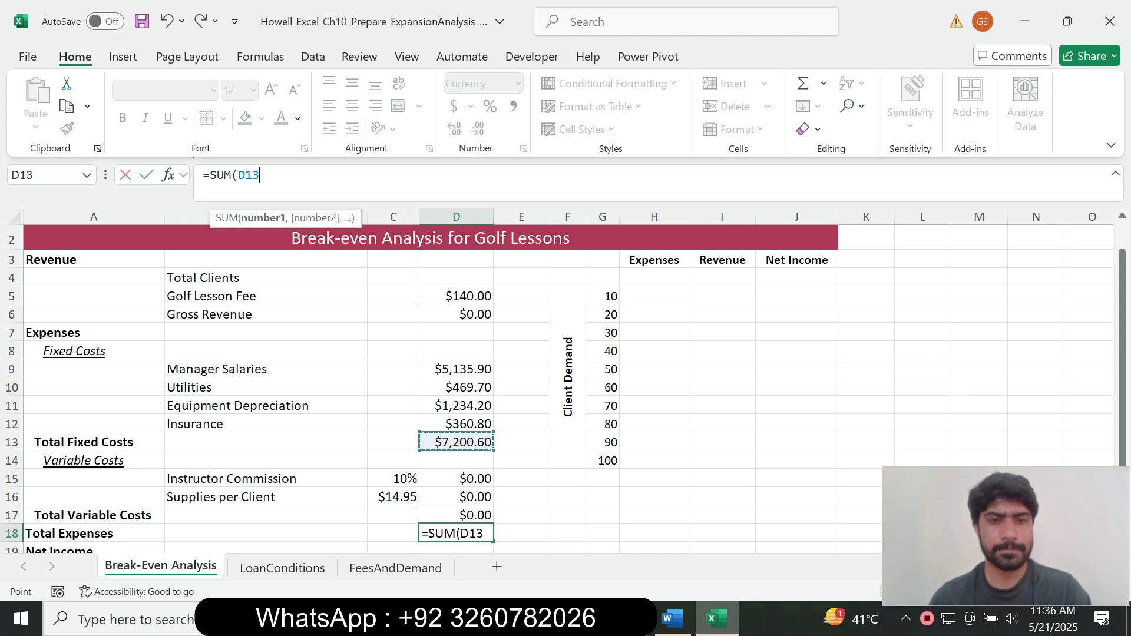
text(,)
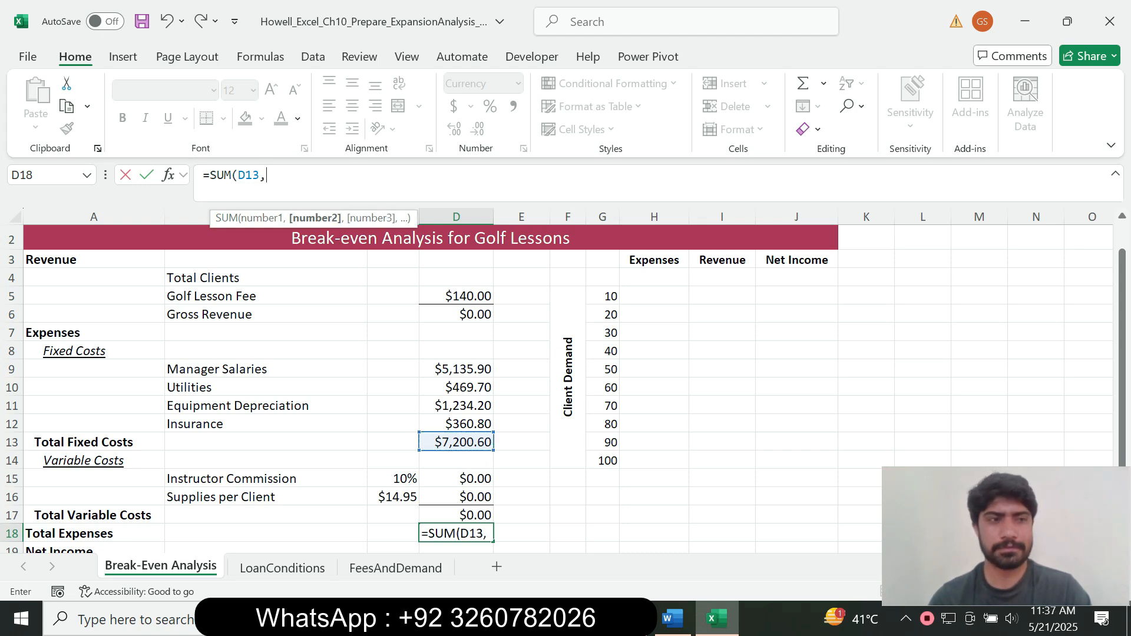
click(673, 618)
drag(483, 269, 602, 270)
click(716, 618)
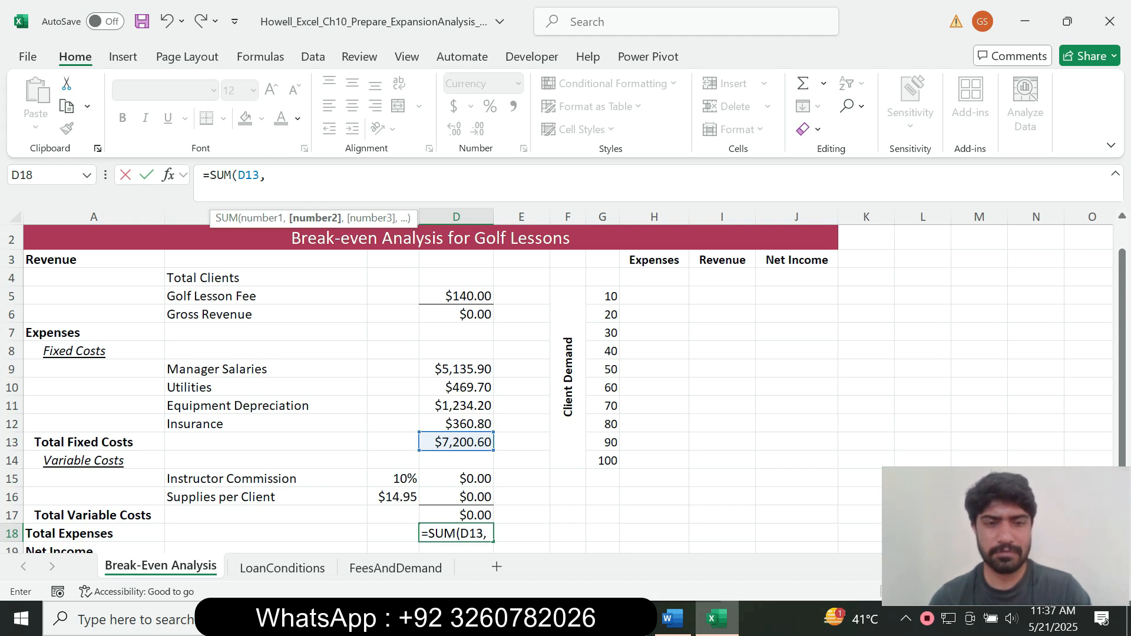
click(456, 515)
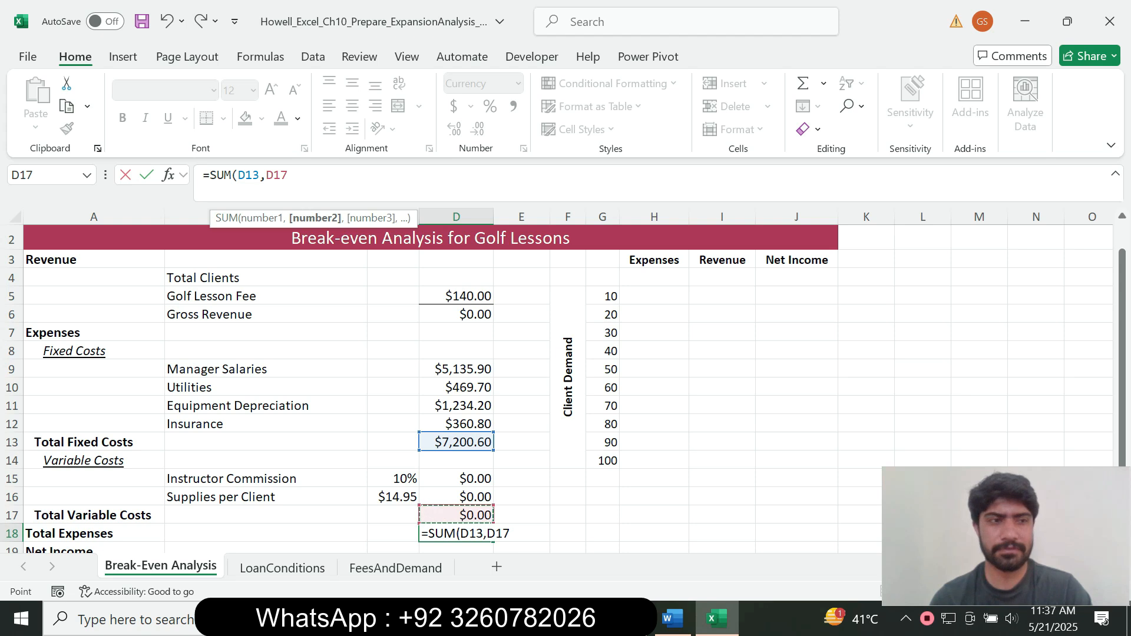
key(F2)
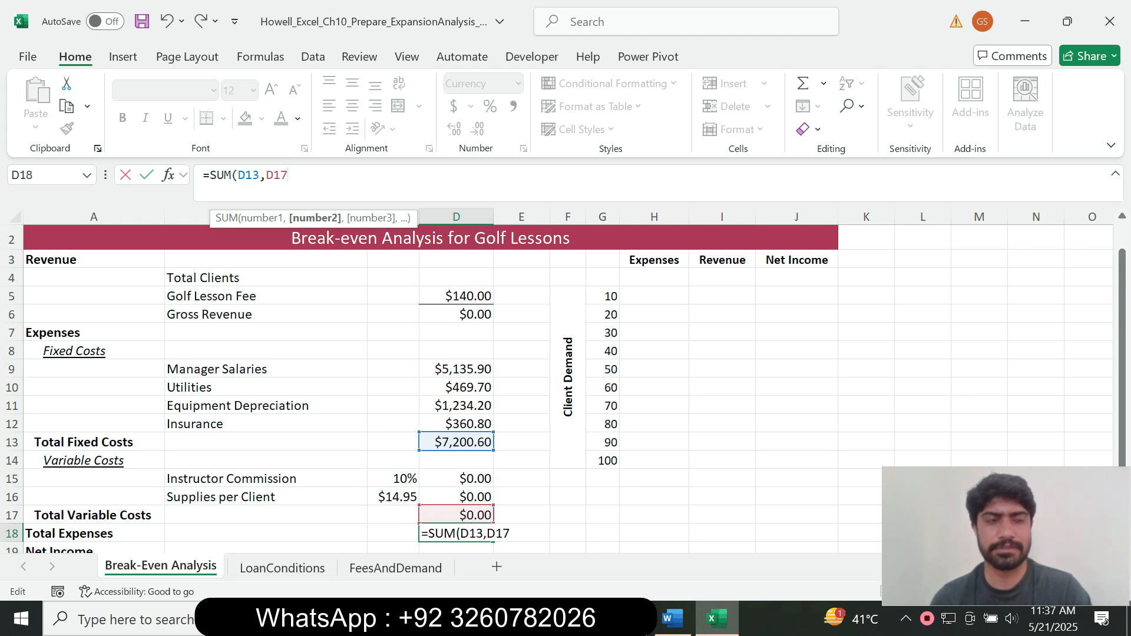
text())
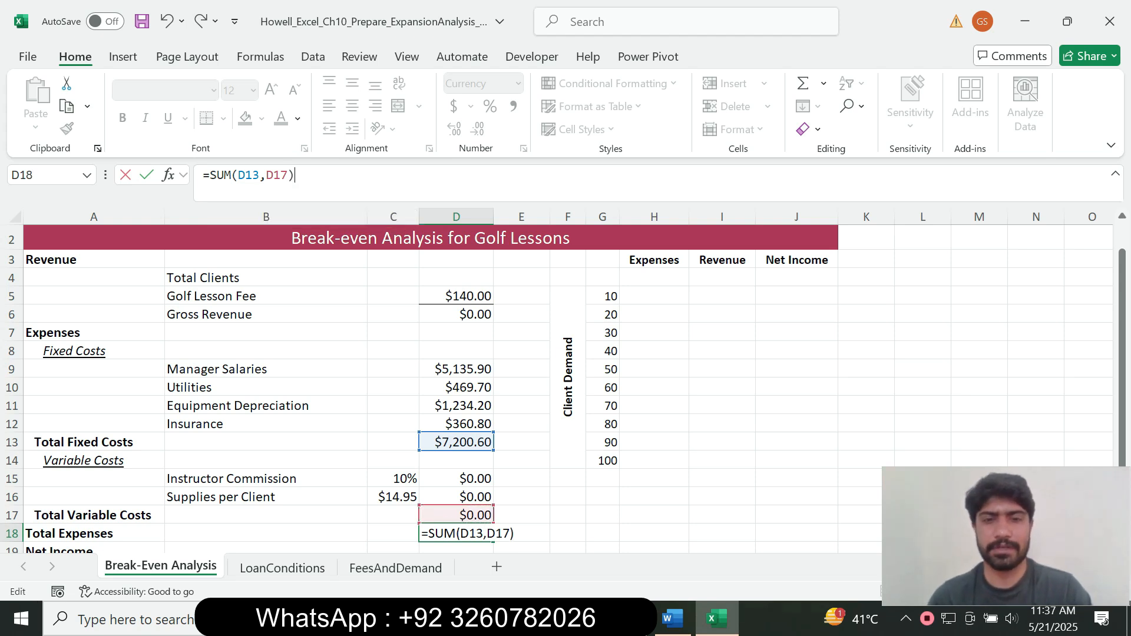
key(Return)
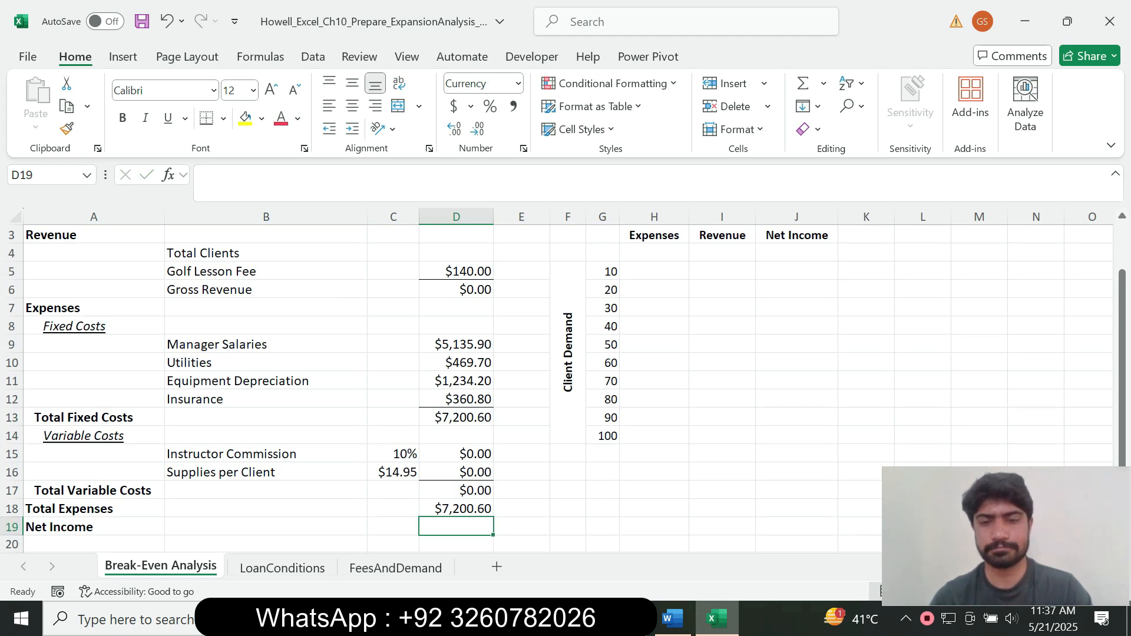
- Switch to Word, return the step 7 instruction text to 9 pt and remove its highlighting
key(alt+Tab)
key(Right)
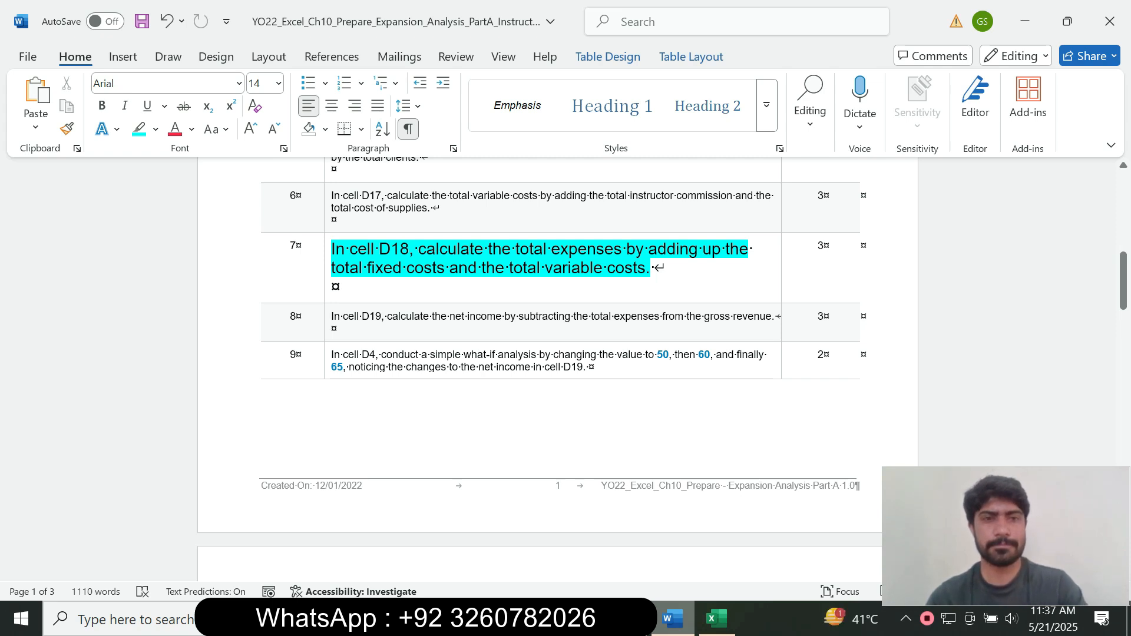
click(327, 279)
click(433, 227)
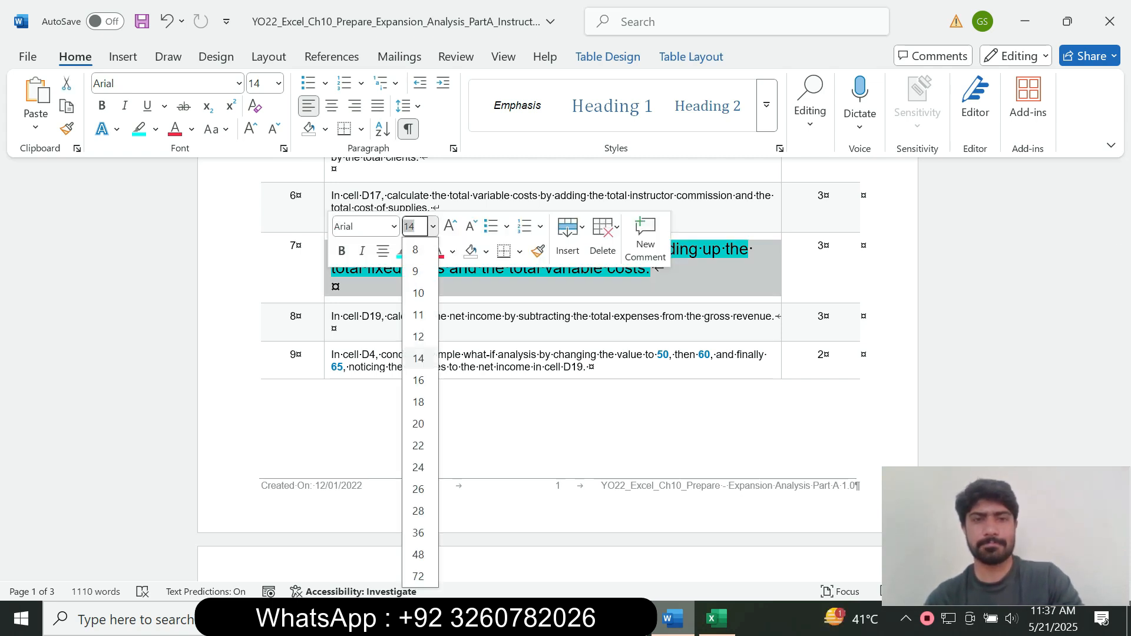
click(418, 270)
click(419, 251)
click(441, 392)
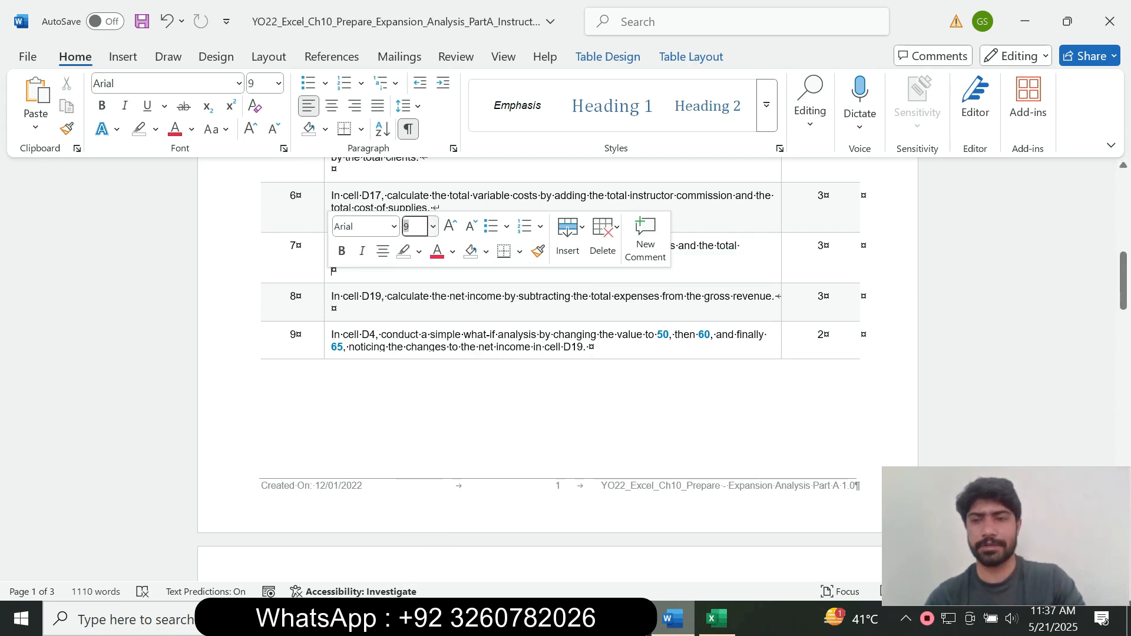
- Set the step 8 instruction text to 16 pt and highlight it in turquoise
click(328, 304)
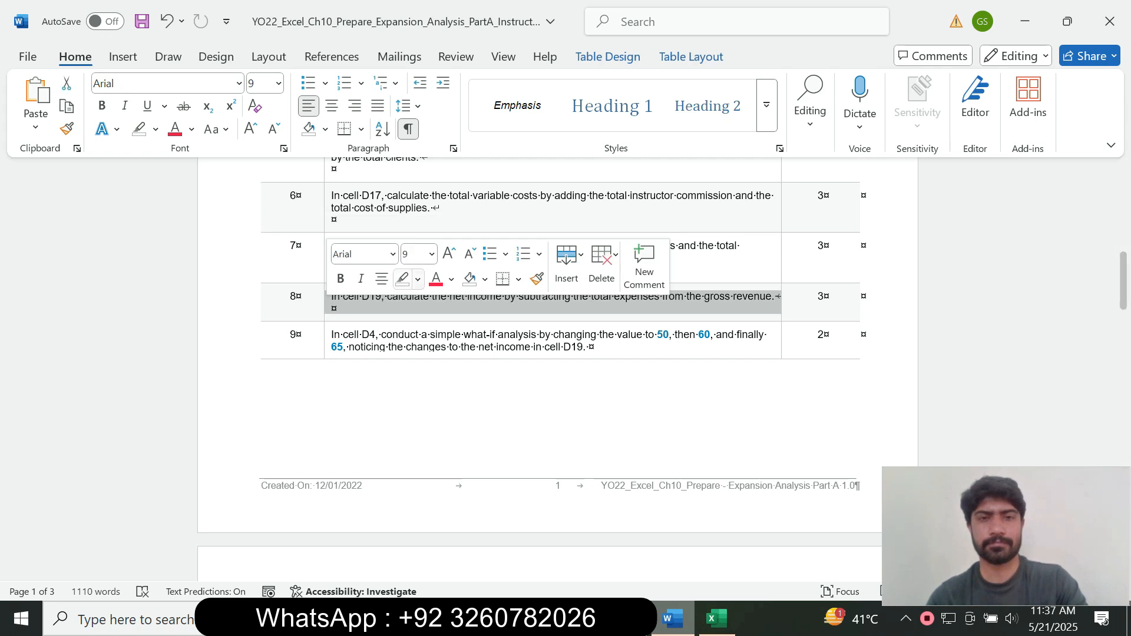
click(432, 254)
click(417, 407)
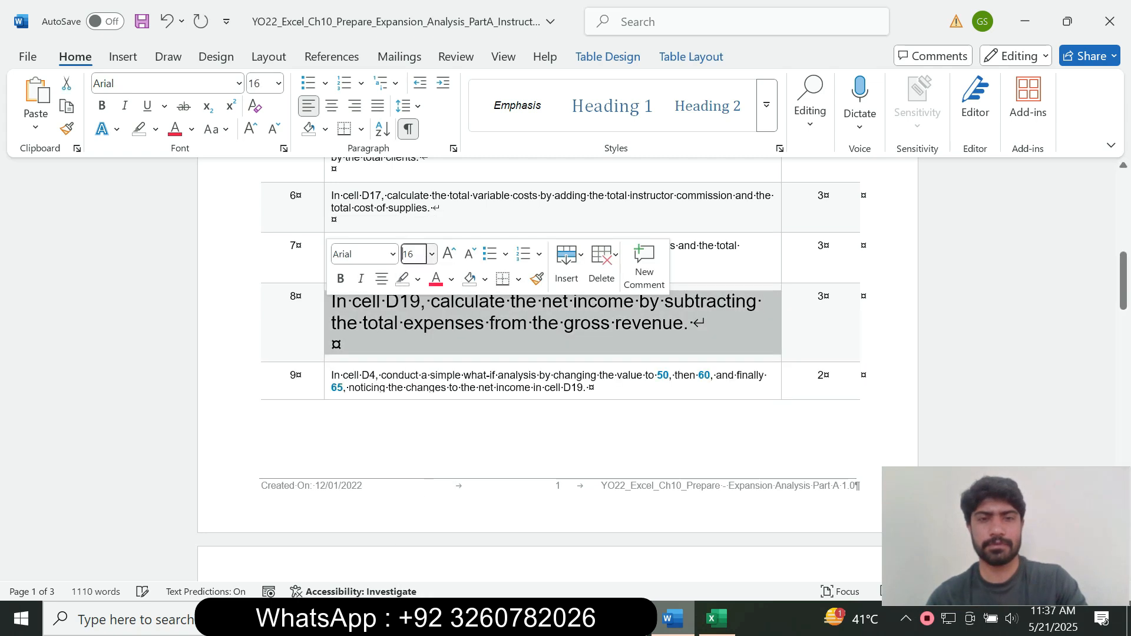
click(417, 280)
click(462, 338)
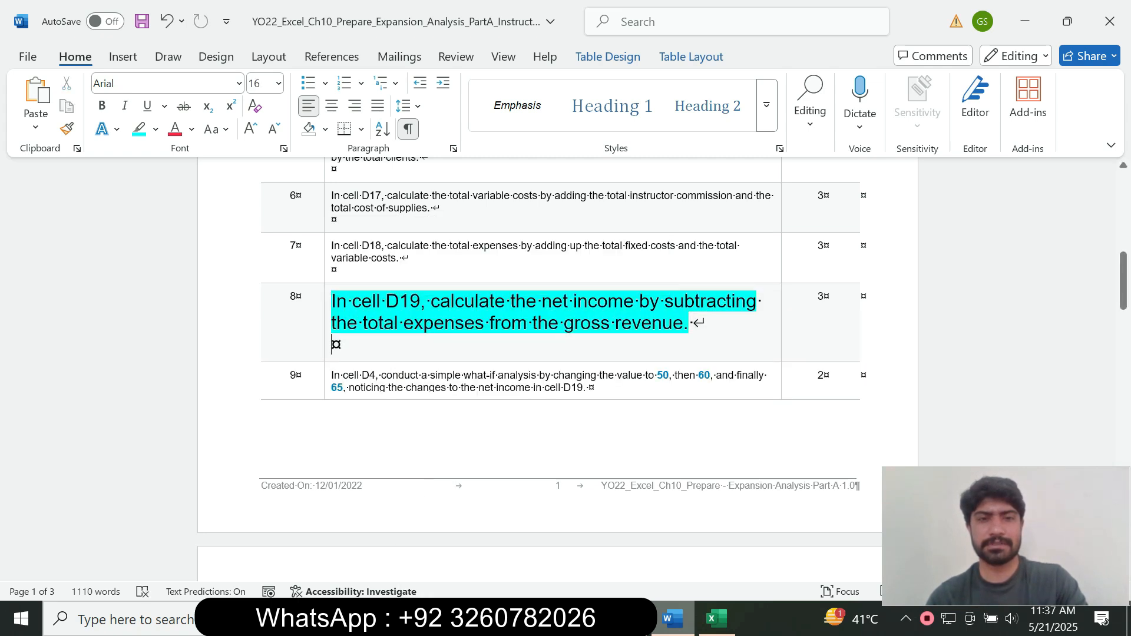
- Read the step 8 instruction in Word and compare it with the Net Income cell D19 on the Break-Even Analysis worksheet in Excel
drag(332, 303, 704, 324)
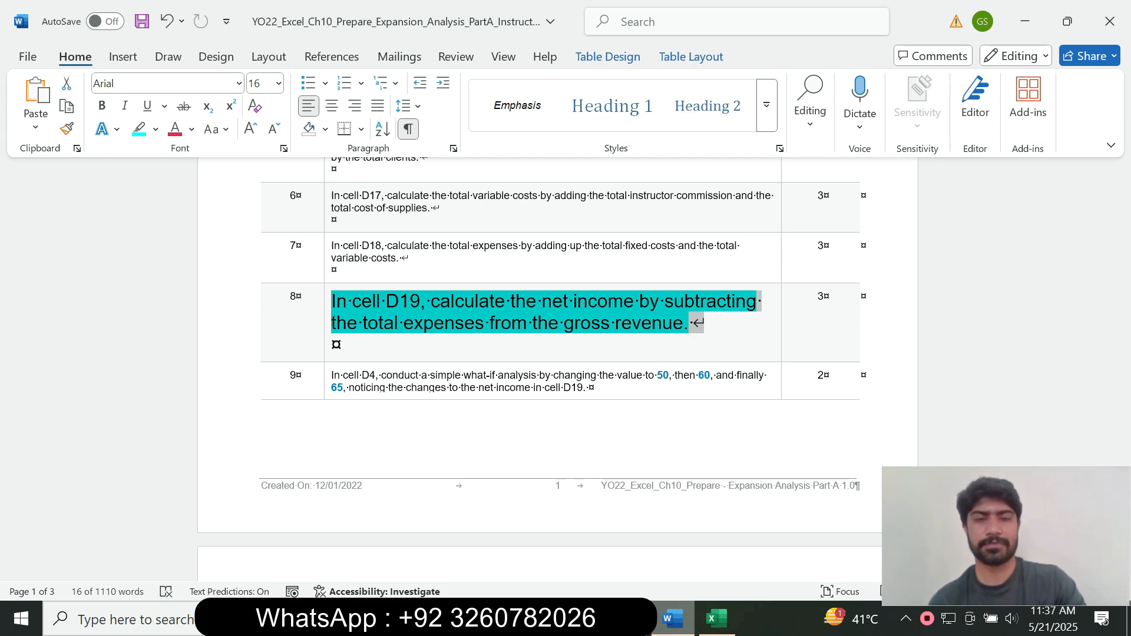
click(334, 345)
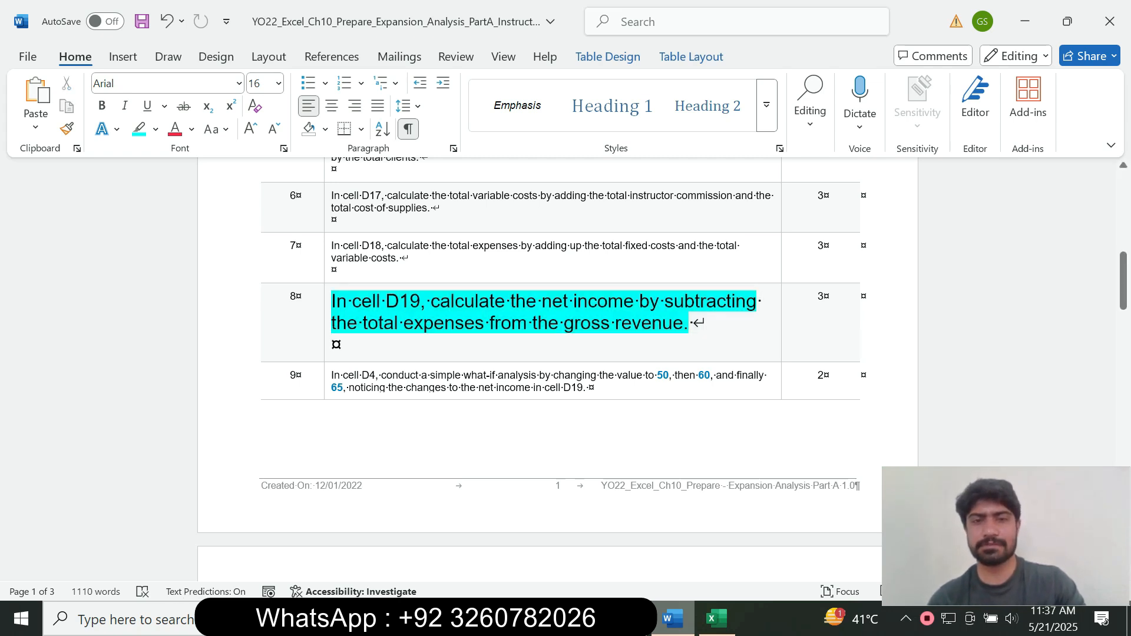
drag(360, 301, 419, 302)
click(718, 619)
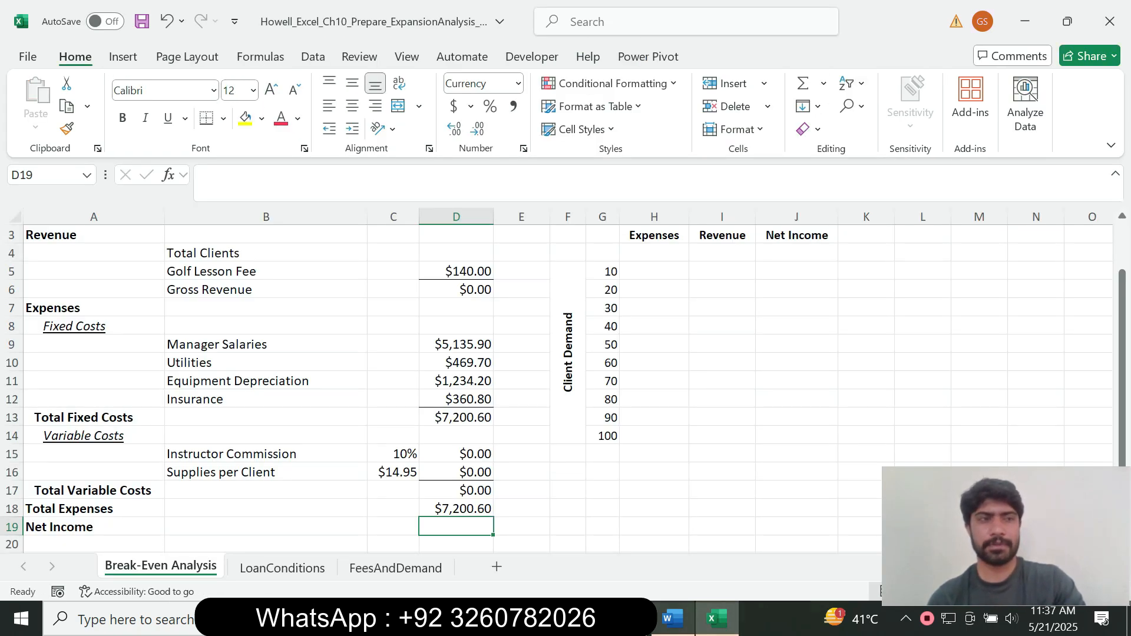
key(alt+Tab)
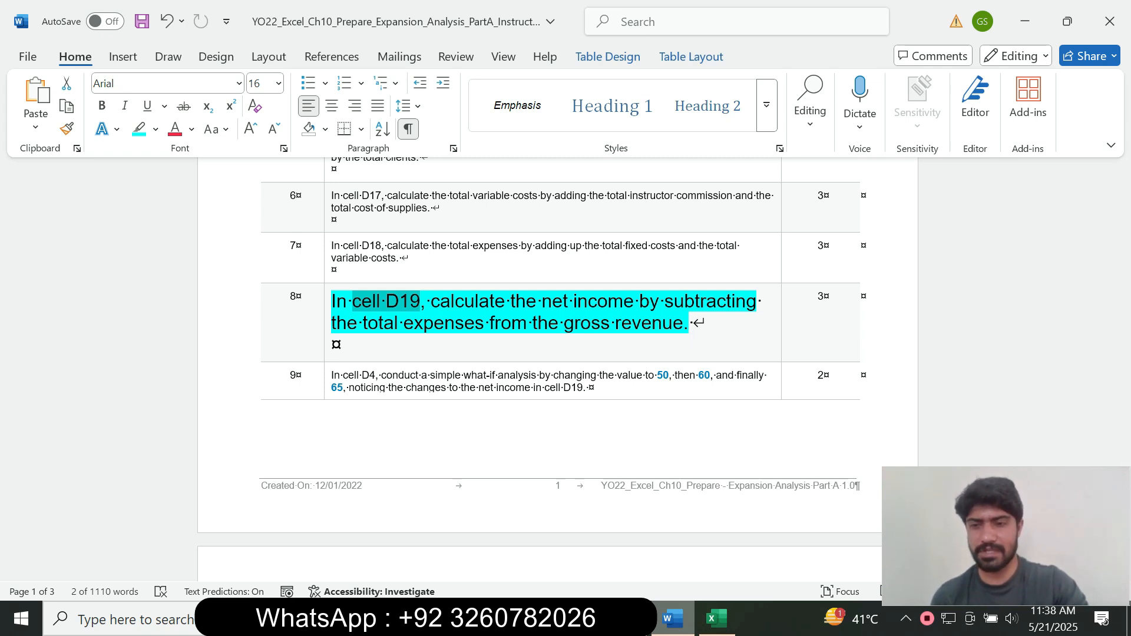
key(alt+Tab)
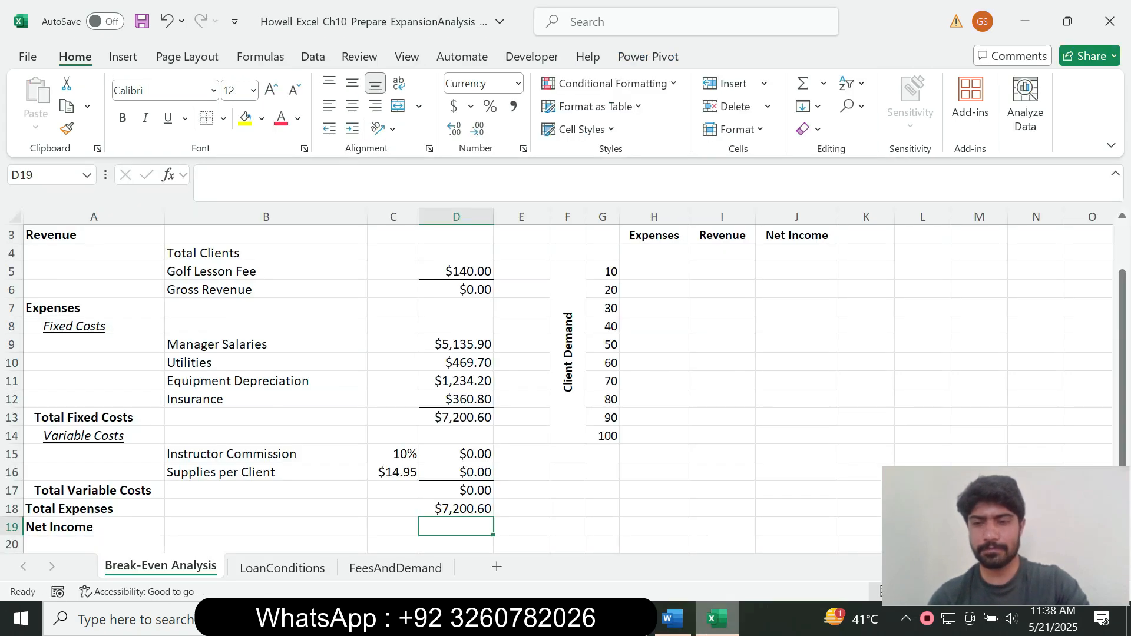
- Calculate the net income in cell D19 with the formula =D6-D18, consulting the step 8 instruction in Word for the terms
text(=)
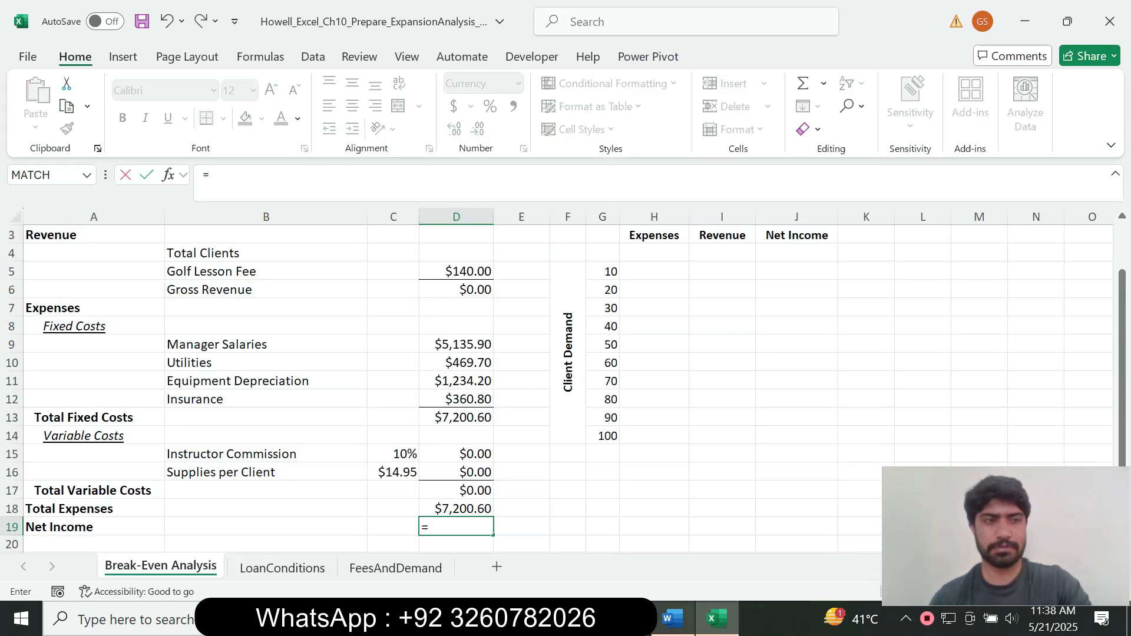
key(alt+Tab)
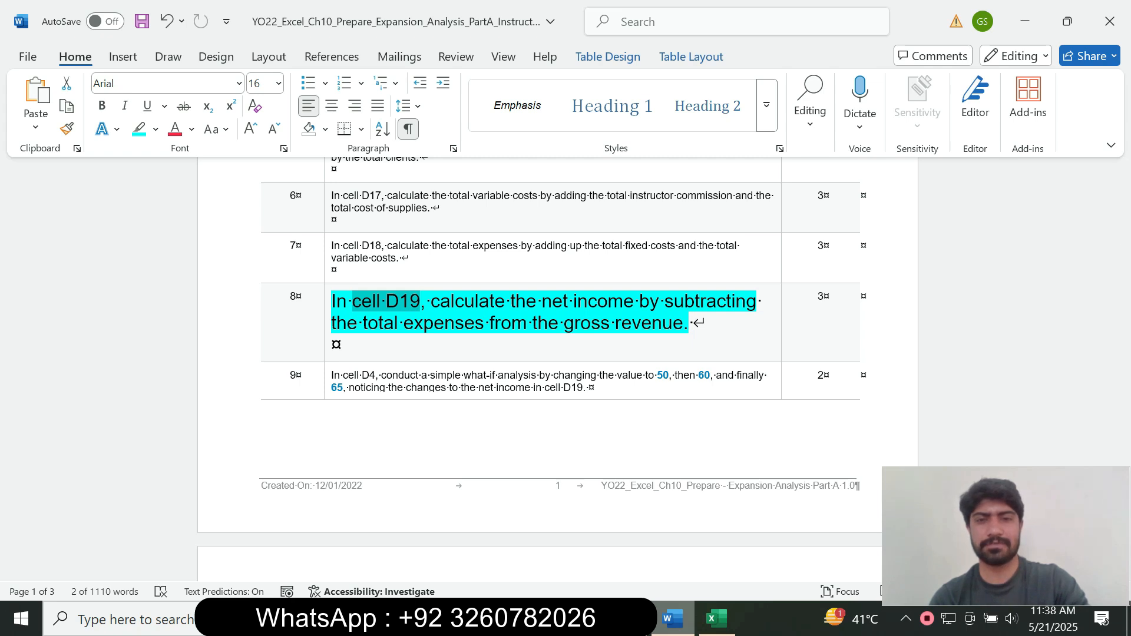
key(alt+Tab)
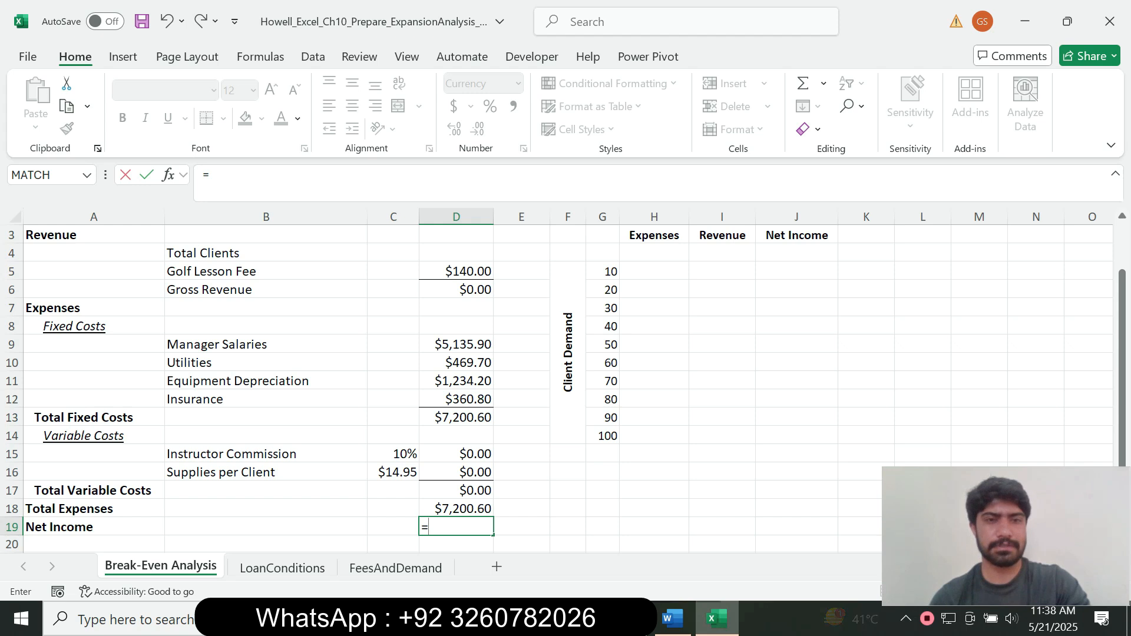
click(456, 290)
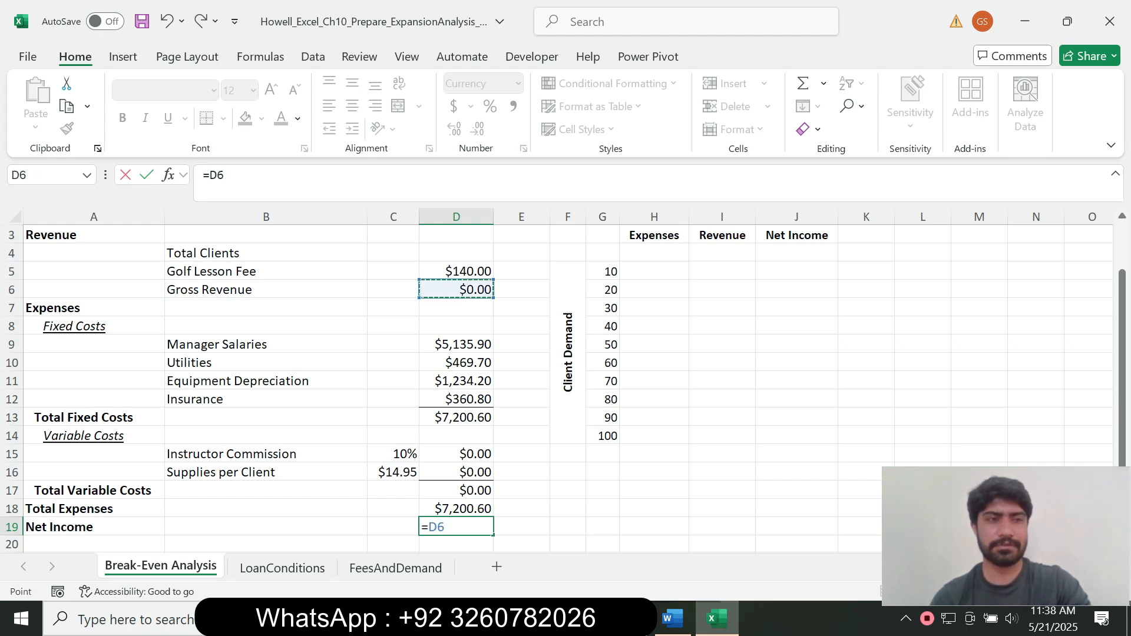
text(-)
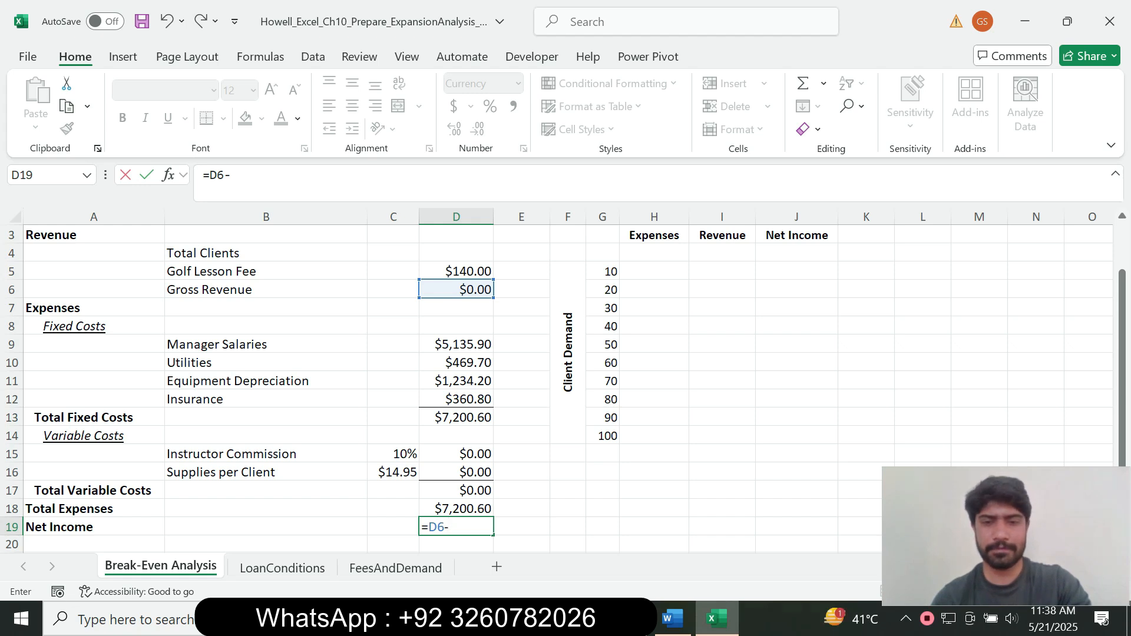
click(672, 619)
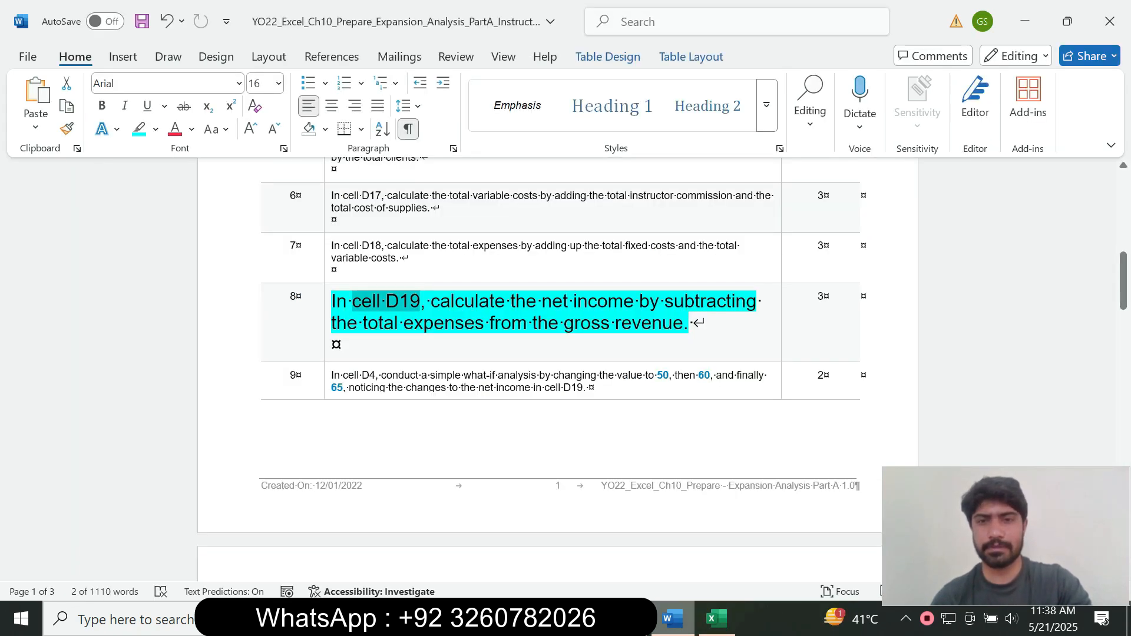
drag(564, 323, 684, 323)
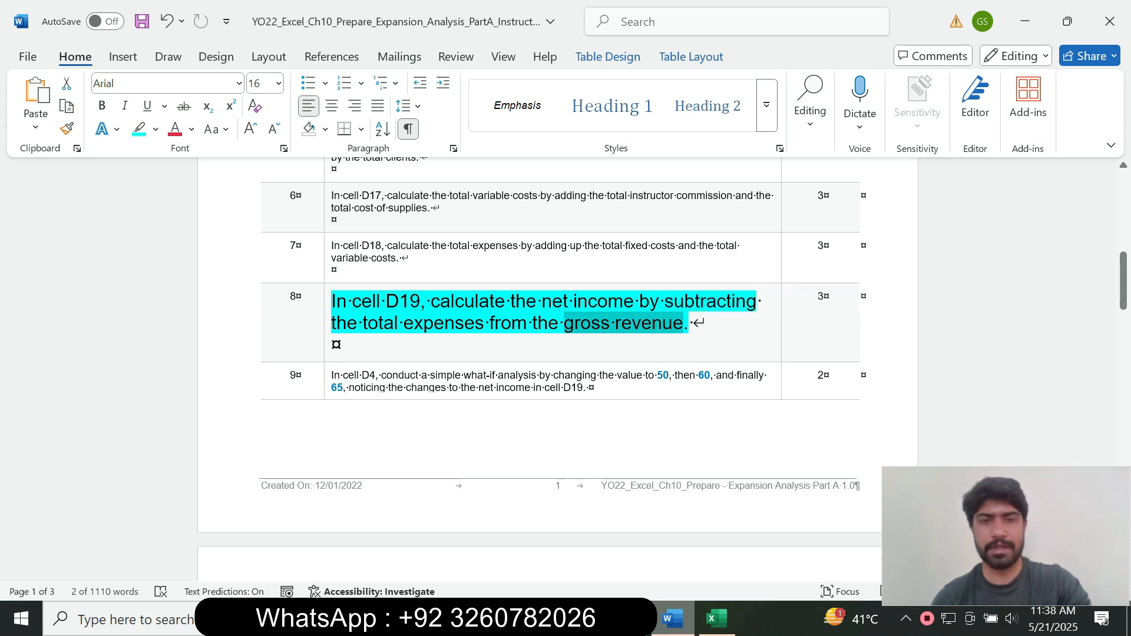
click(717, 619)
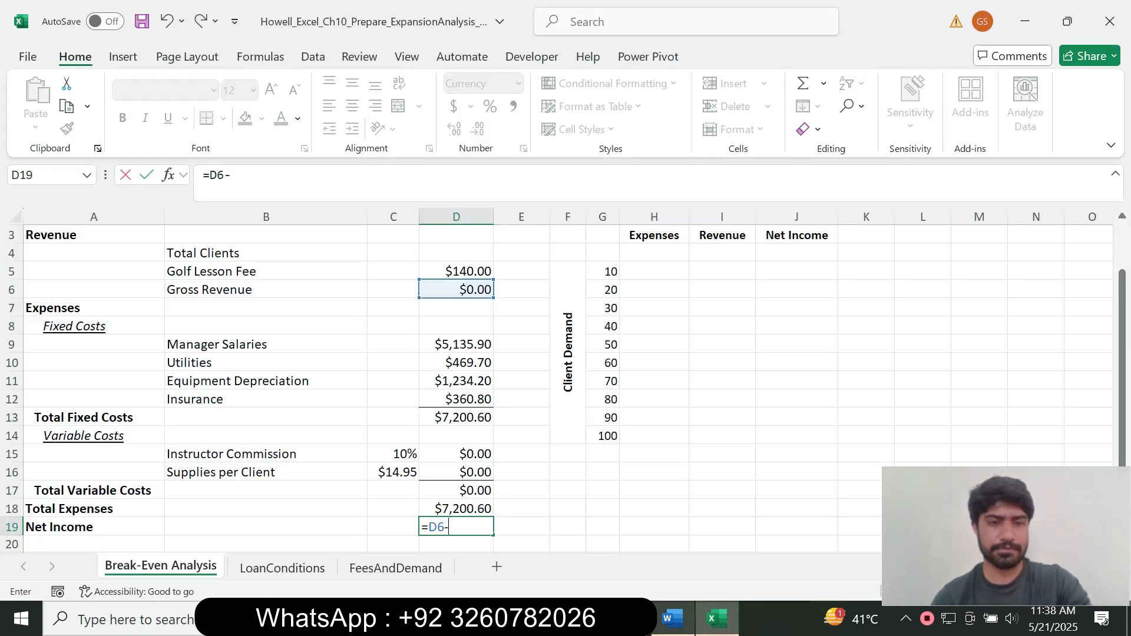
click(457, 509)
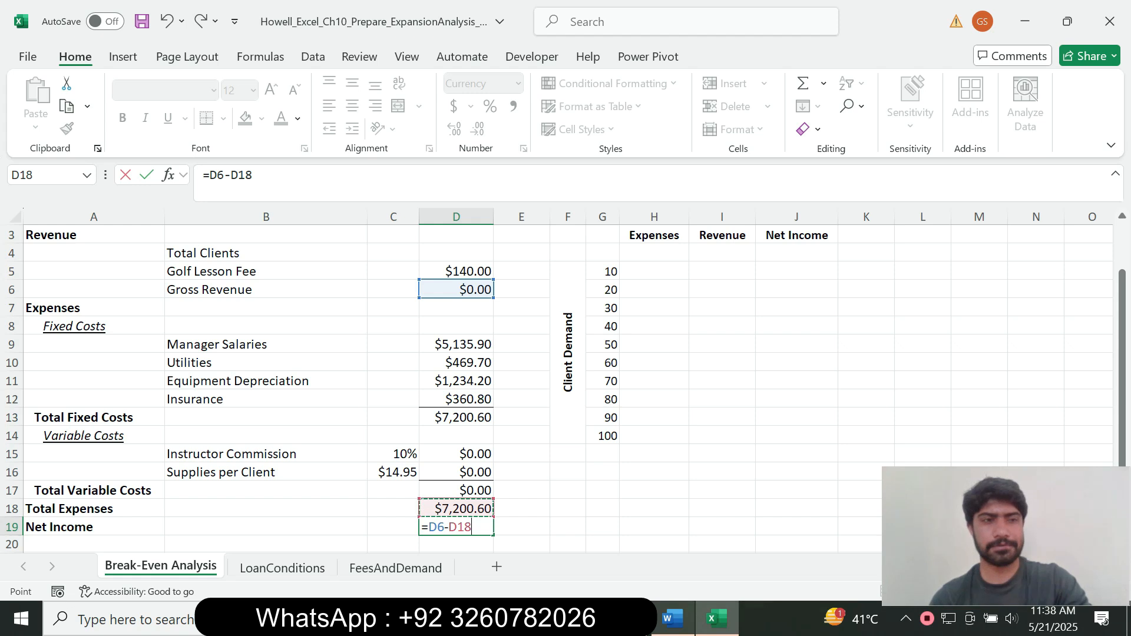
key(alt+Tab)
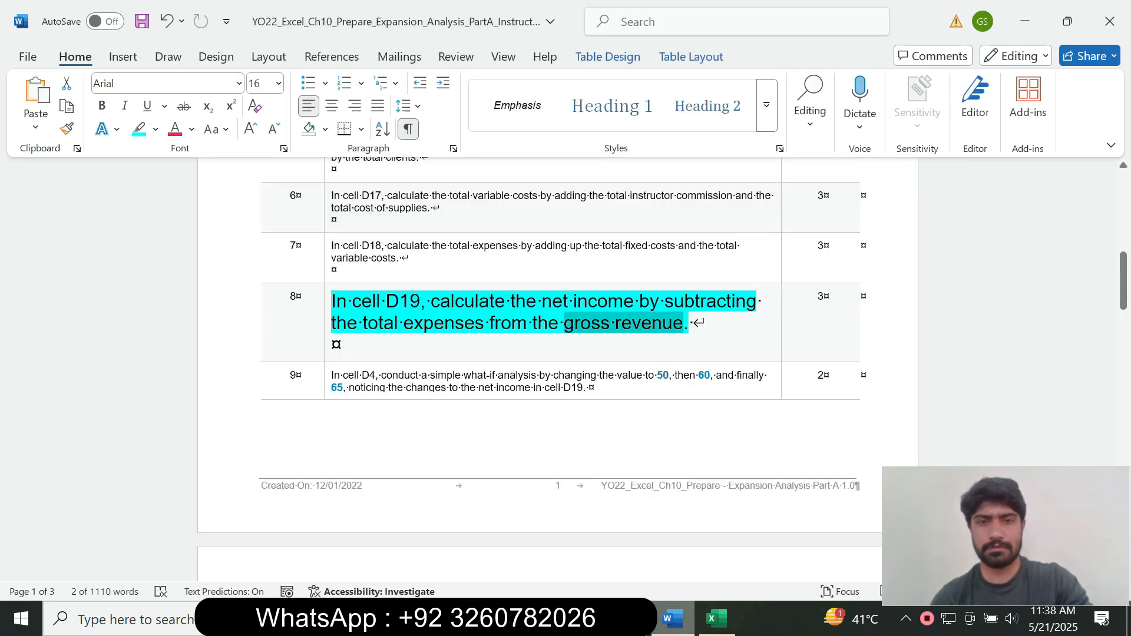
click(564, 323)
drag(363, 324, 683, 323)
key(alt+Tab)
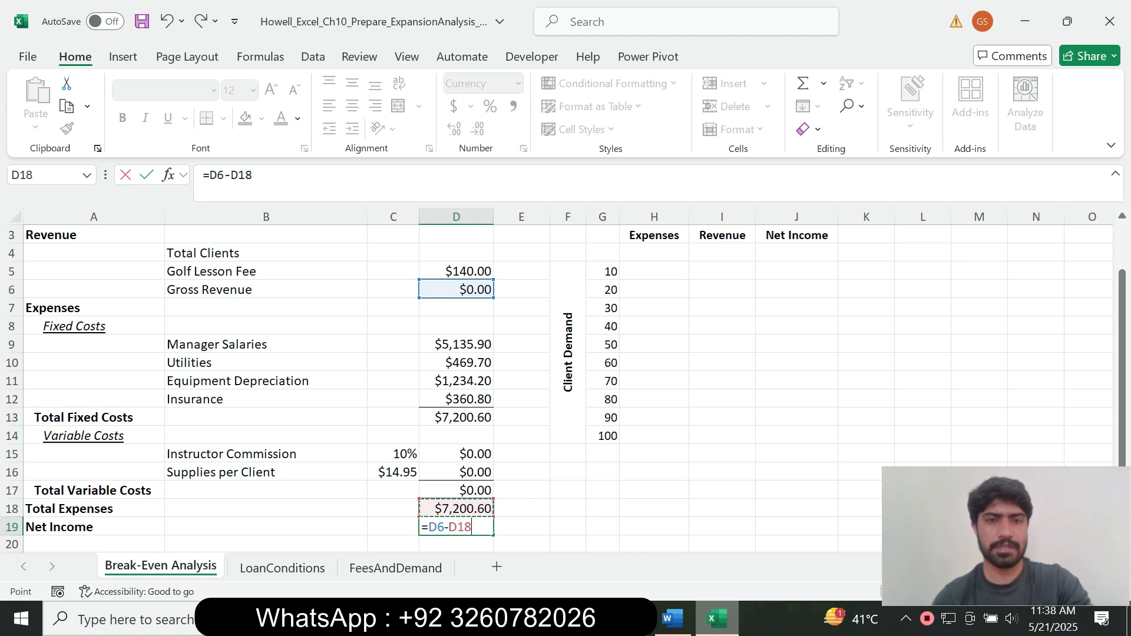
click(224, 176)
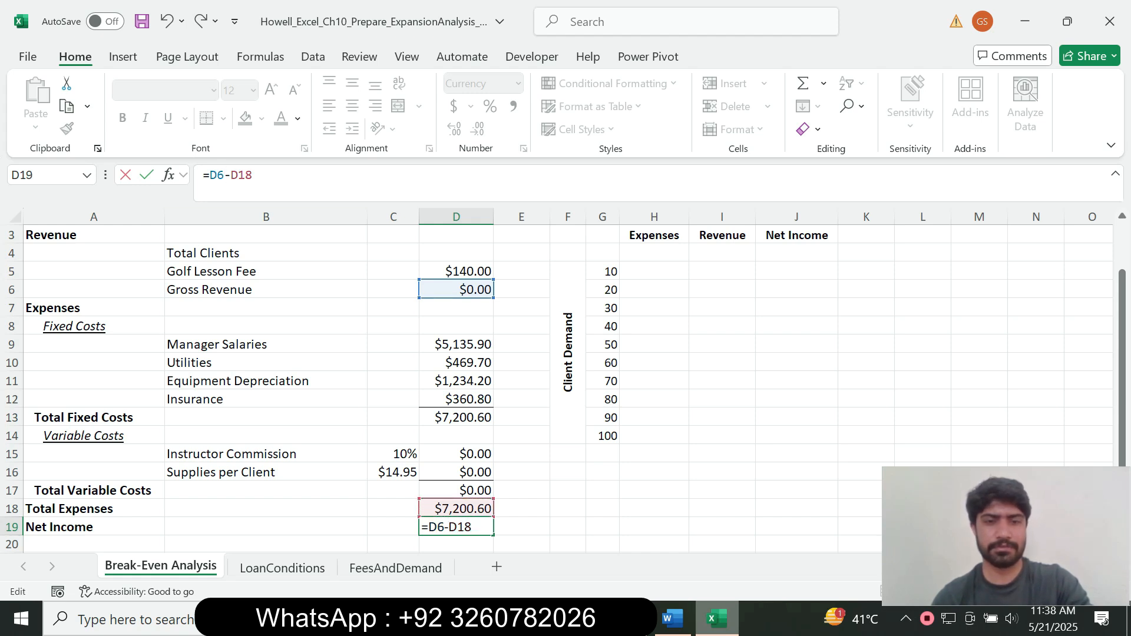
key(Return)
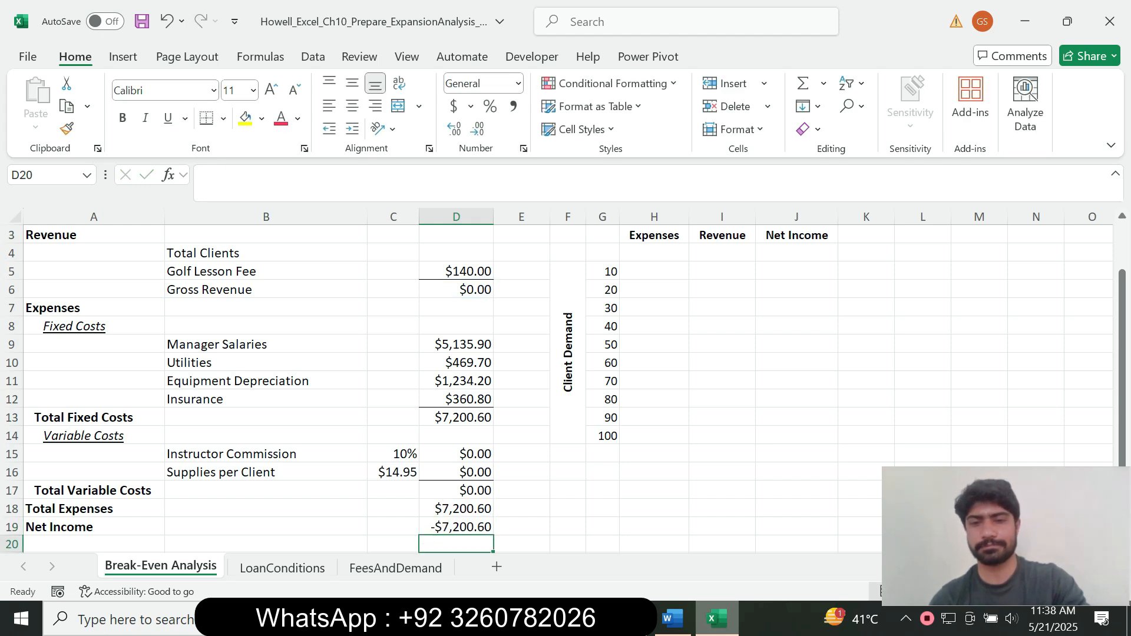
- Switch to Word, return the step 8 instruction text to 9 pt and remove its highlighting
key(alt+Tab)
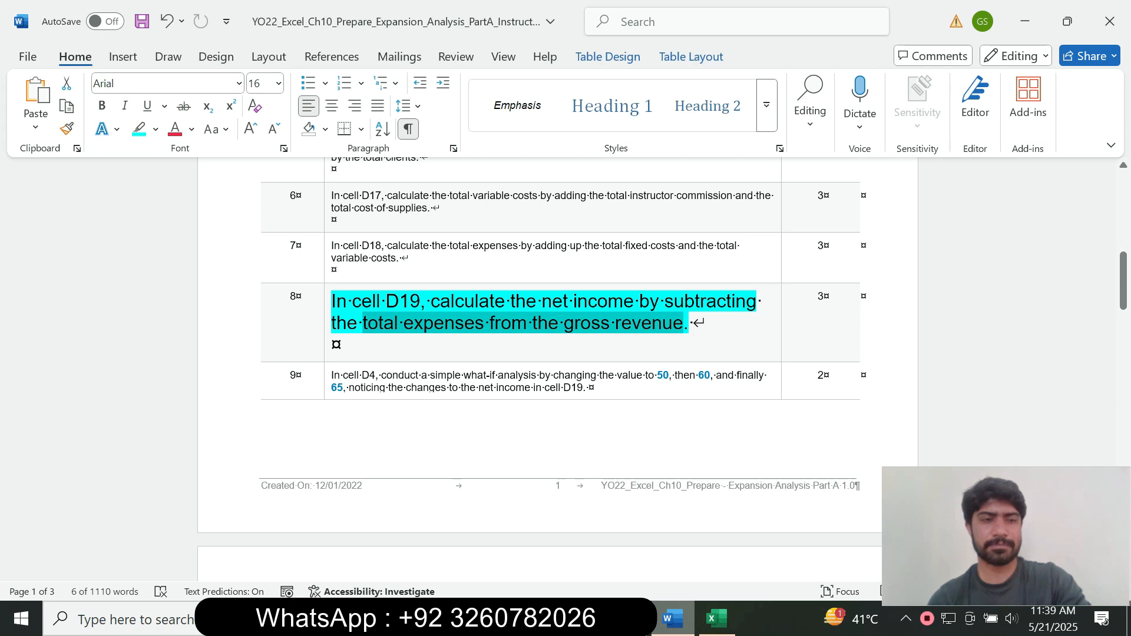
click(328, 306)
click(434, 257)
click(419, 286)
click(420, 281)
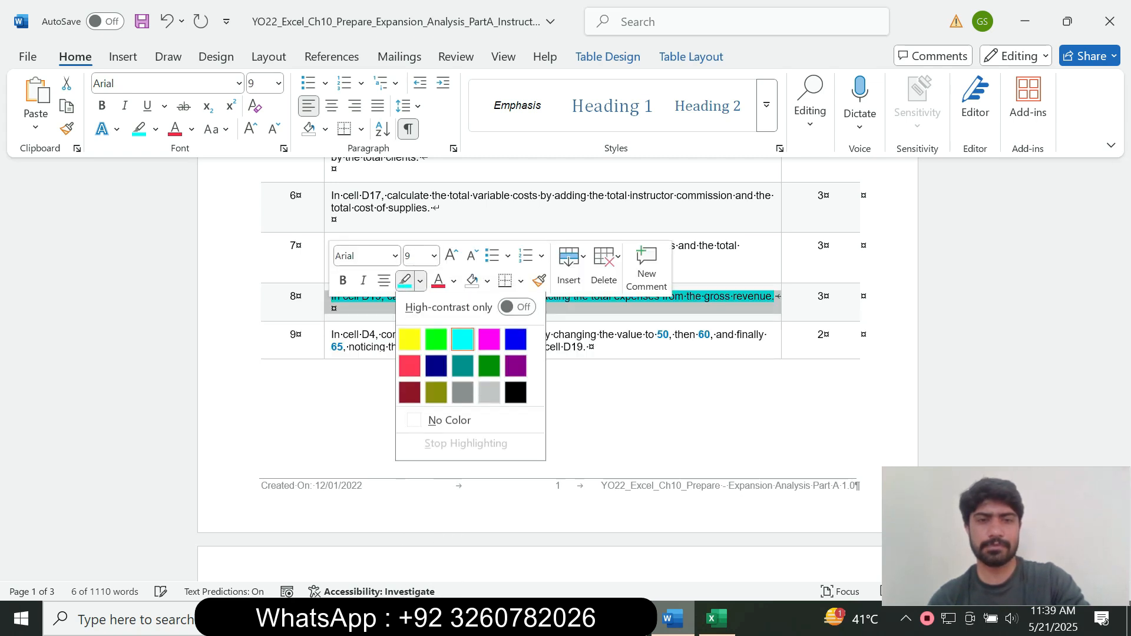
click(450, 424)
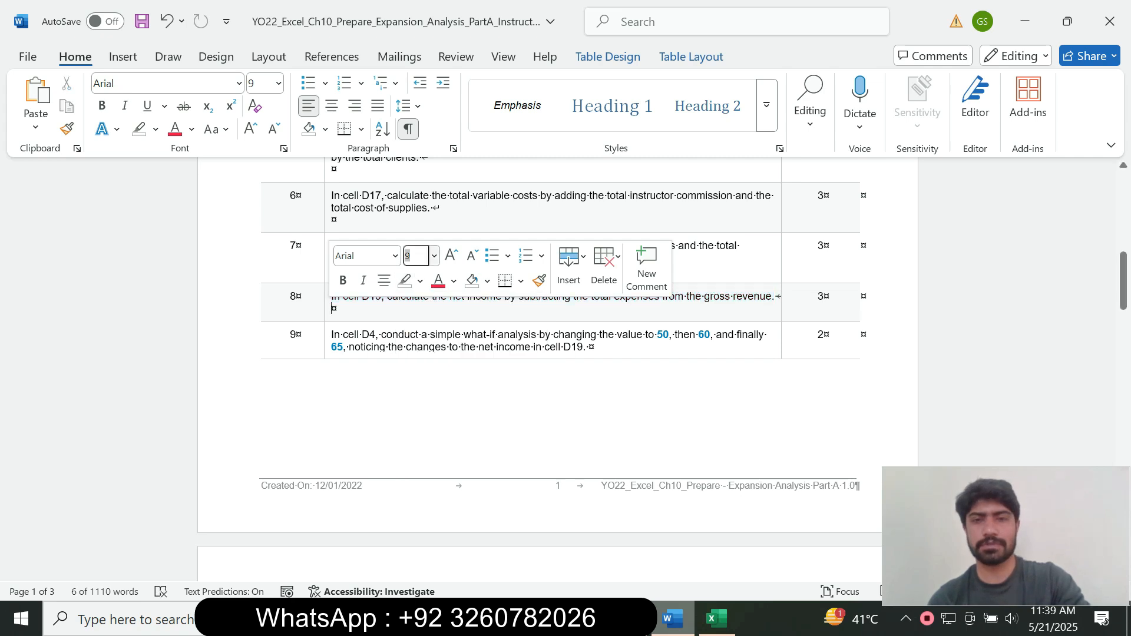
- Highlight the instruction text of steps 9 through 25 in turquoise
click(327, 342)
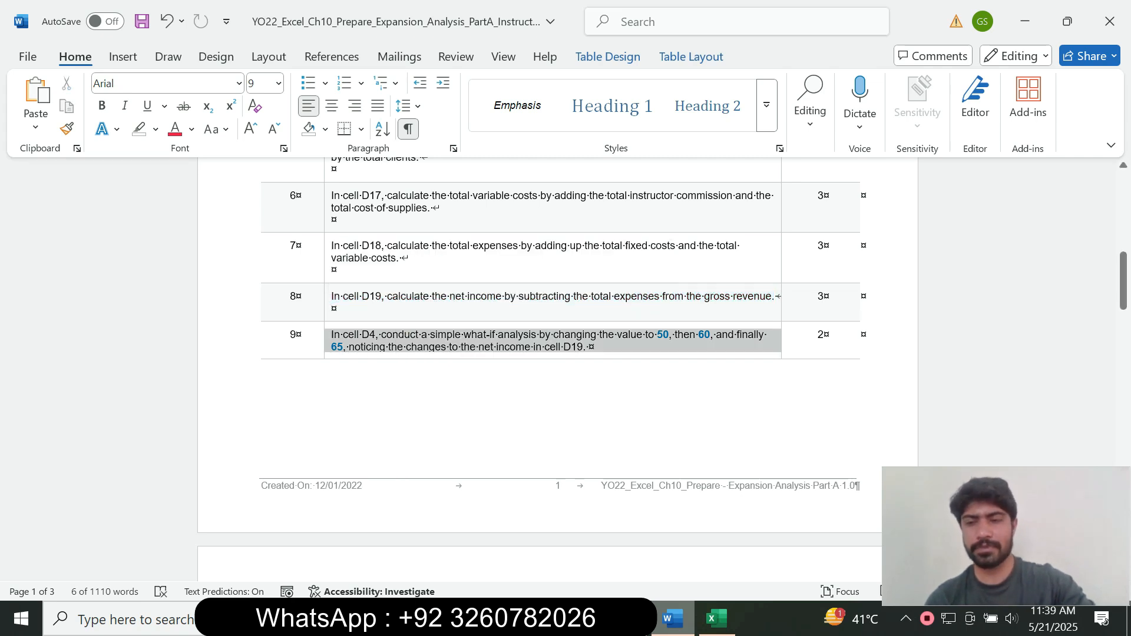
drag(328, 341, 520, 469)
click(620, 440)
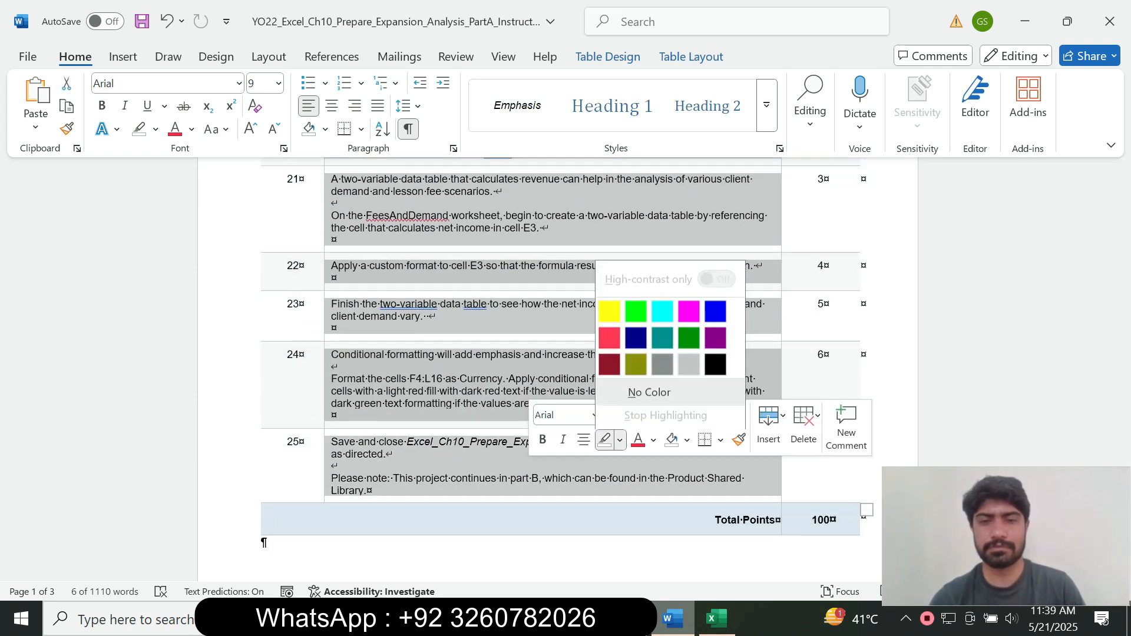
click(663, 307)
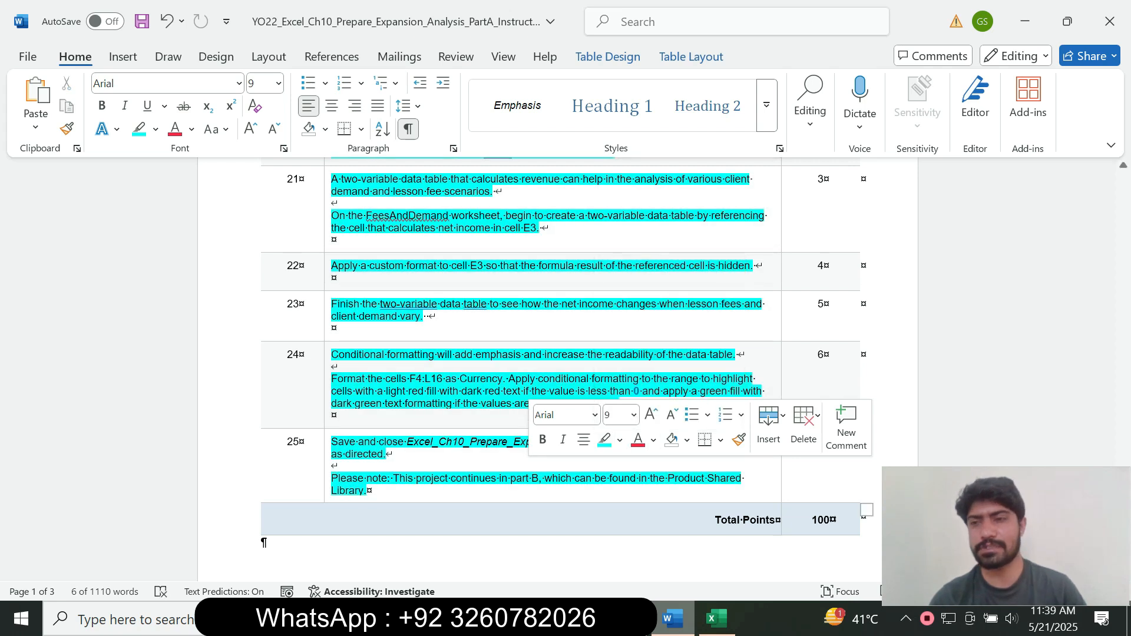
- Look through the highlighted instructions in Word, from step 10 to the final step 25
scroll(663, 307, up, 7)
scroll(662, 306, down, 8)
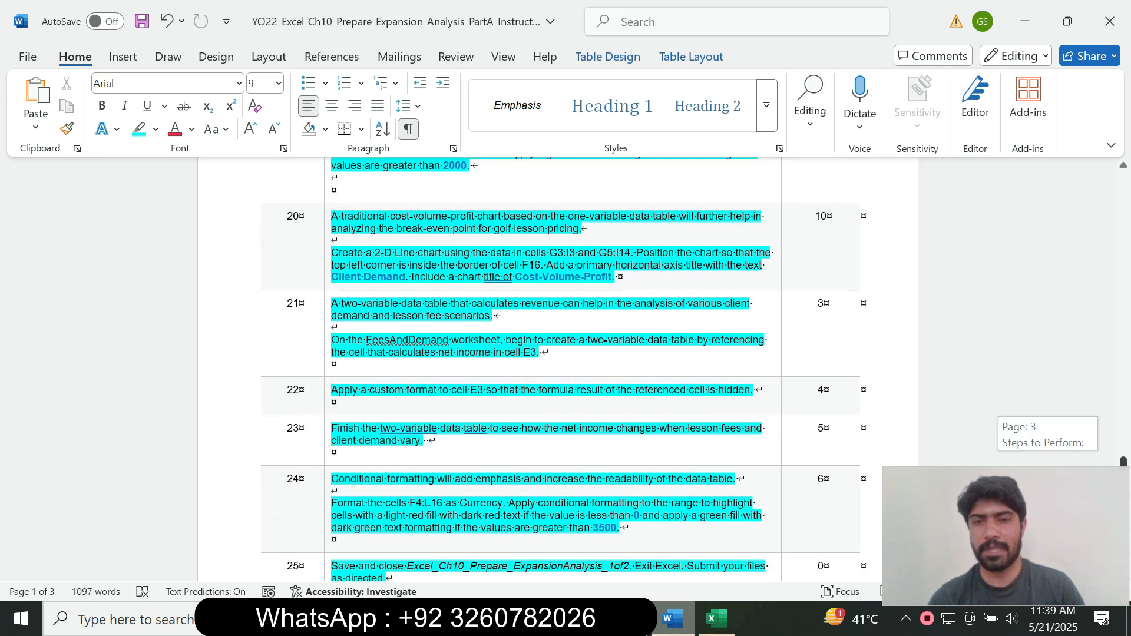
scroll(560, 306, up, 8)
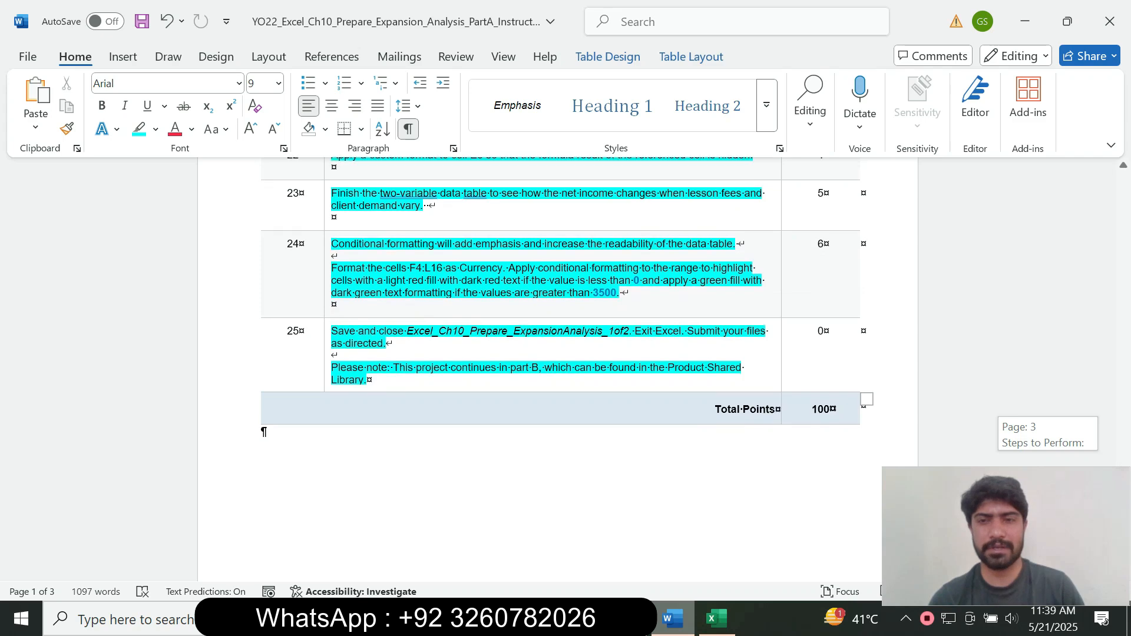
scroll(560, 307, up, 10)
scroll(559, 306, down, 6)
scroll(560, 306, down, 10)
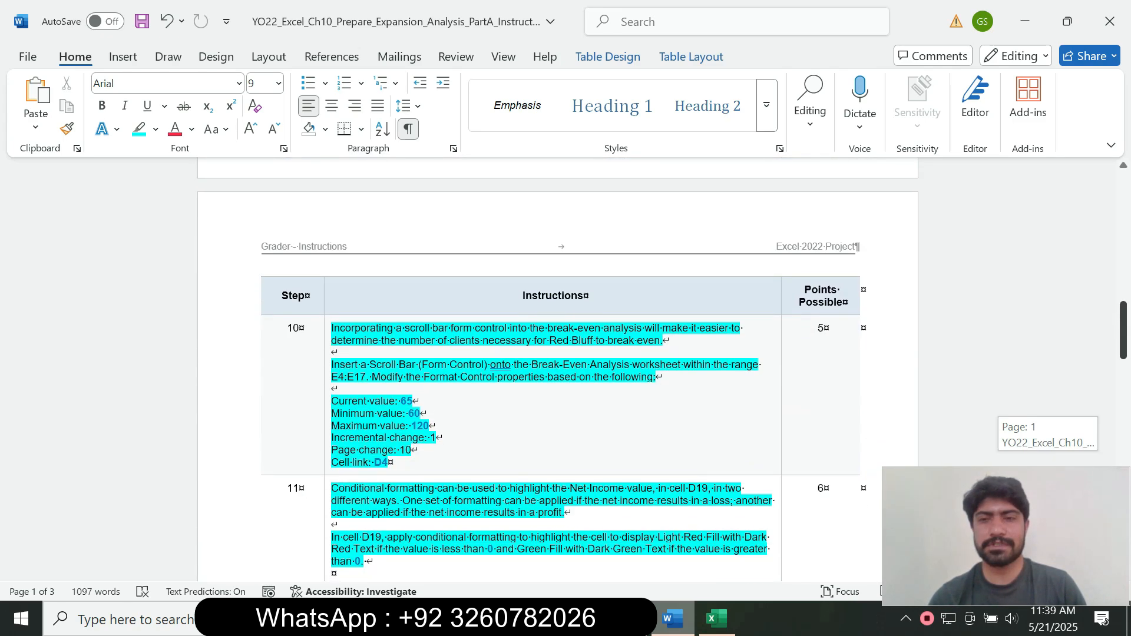
scroll(560, 306, up, 2)
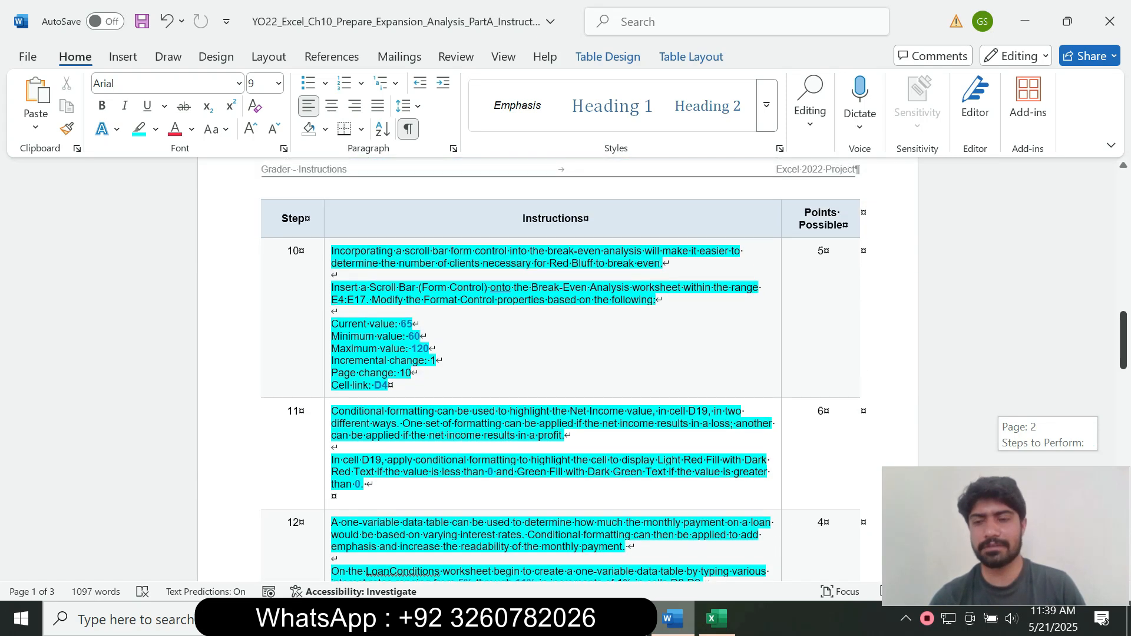
scroll(560, 306, down, 3)
scroll(559, 306, down, 8)
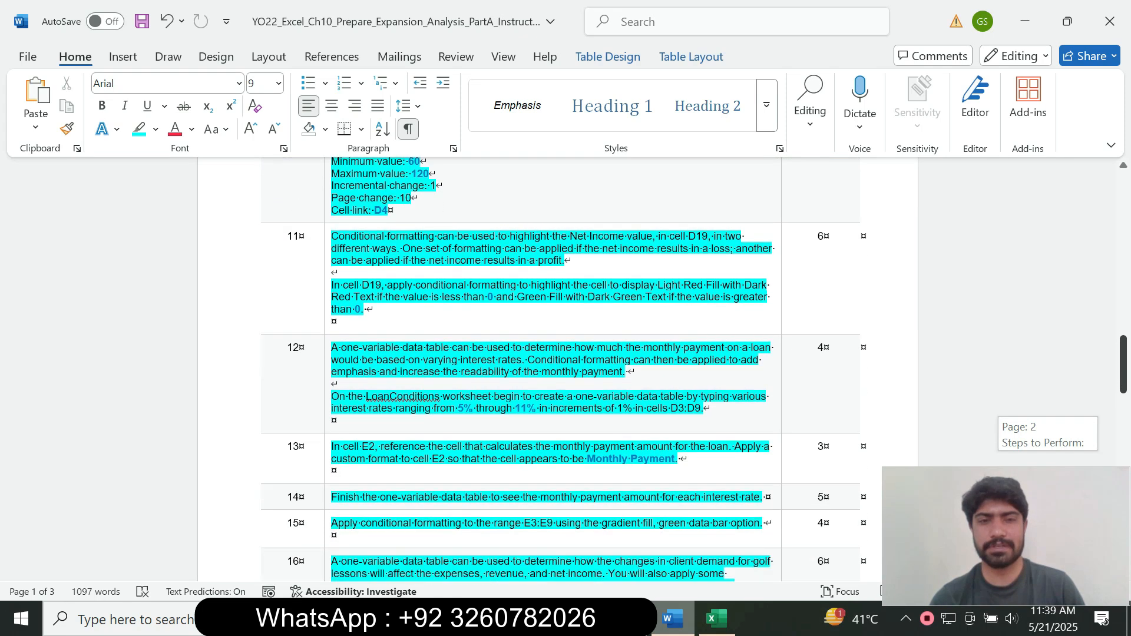
scroll(560, 306, down, 12)
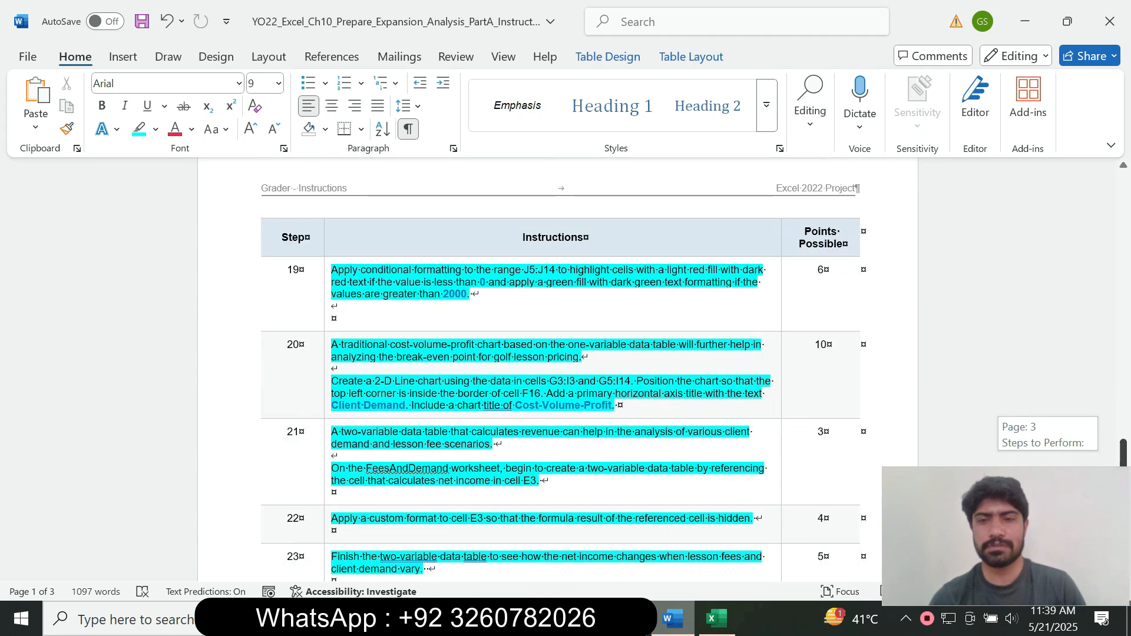
scroll(559, 306, down, 6)
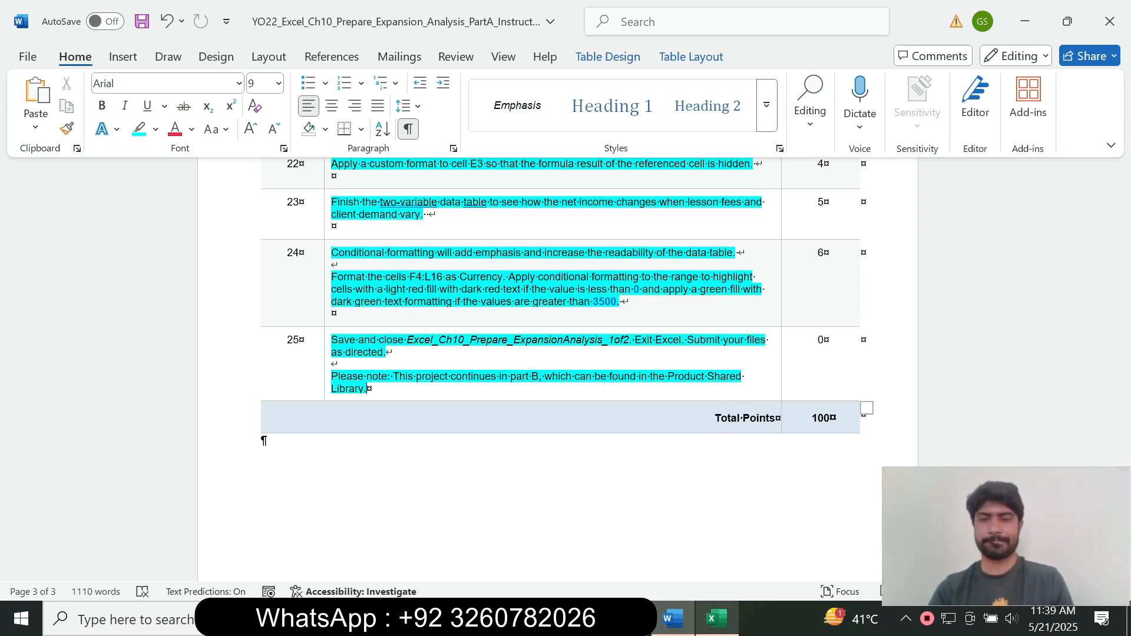
key(alt+Tab)
click(456, 362)
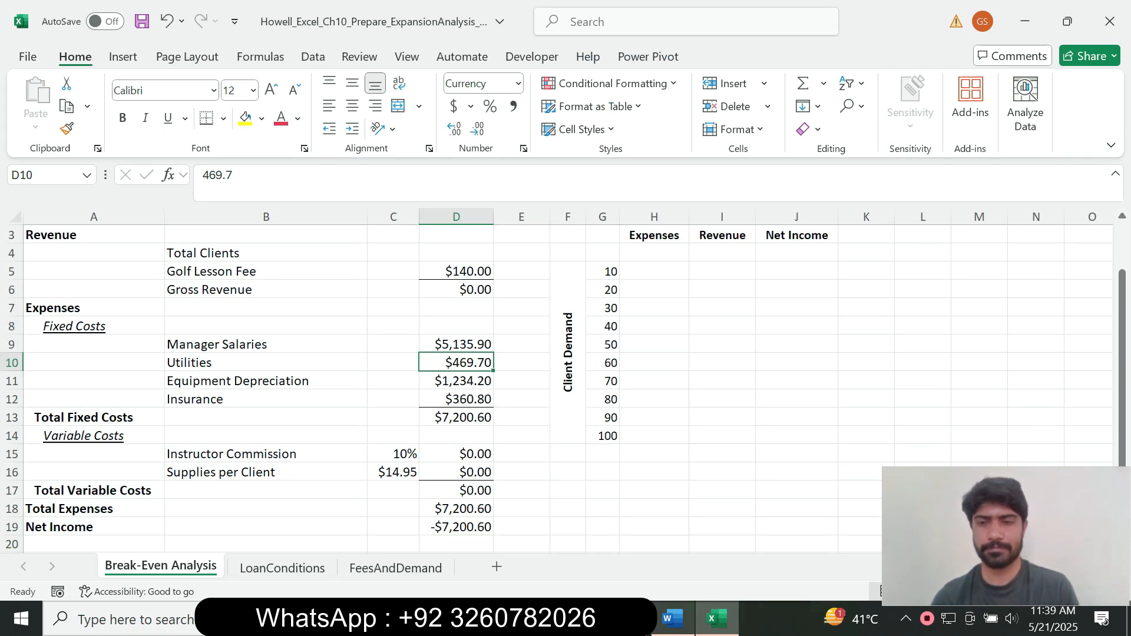
key(alt+Tab)
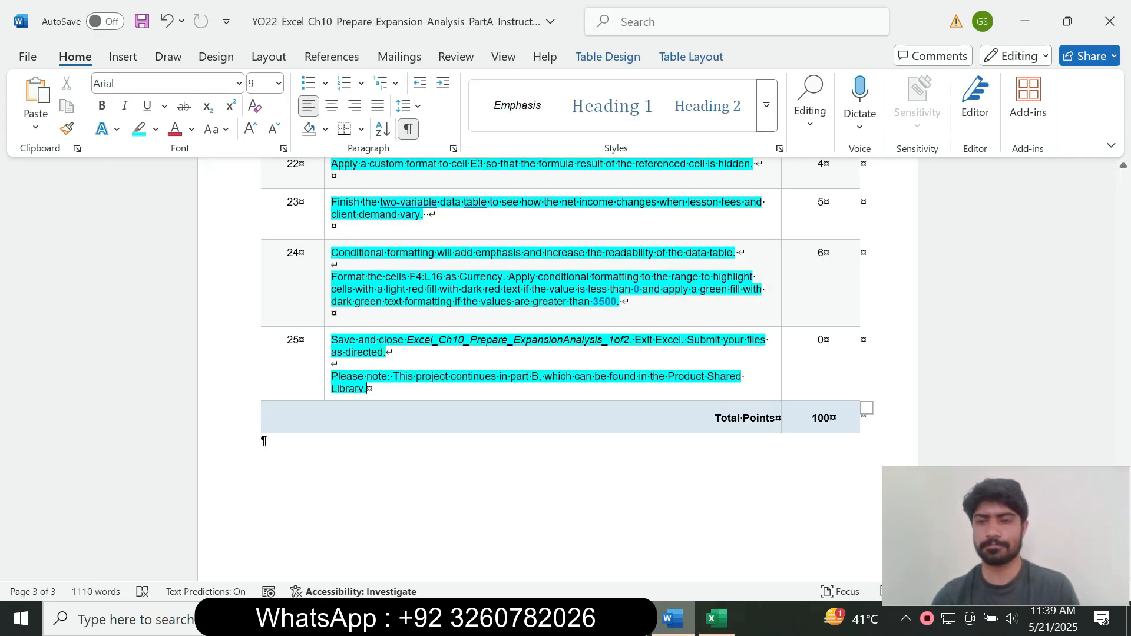